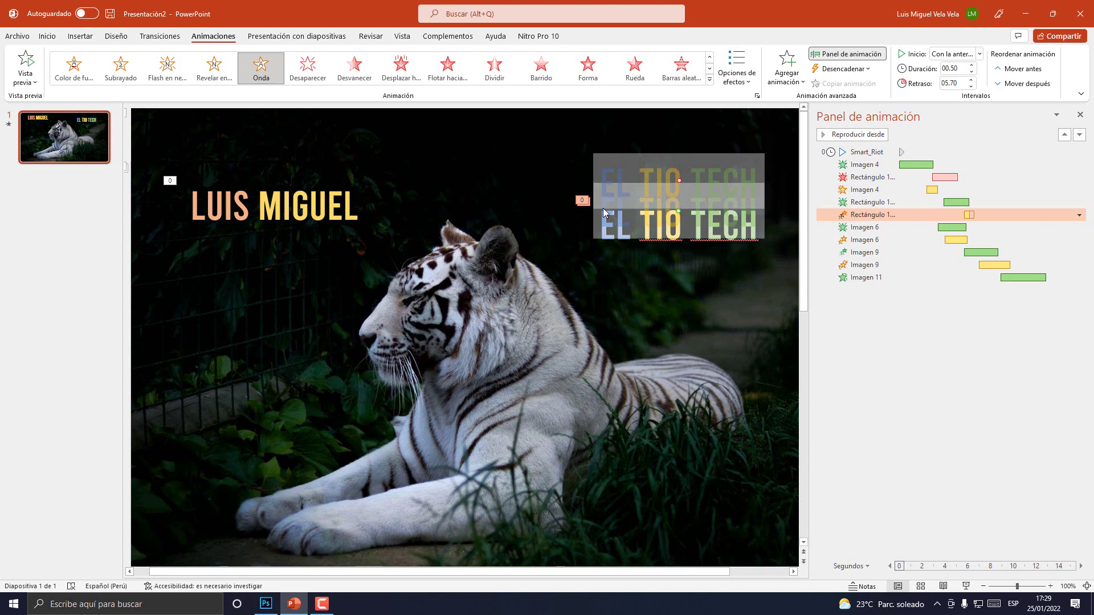
# Preview the tiger slideshow, then launch PowerPoint and start a blank presentation.
pyautogui.click(966, 586)
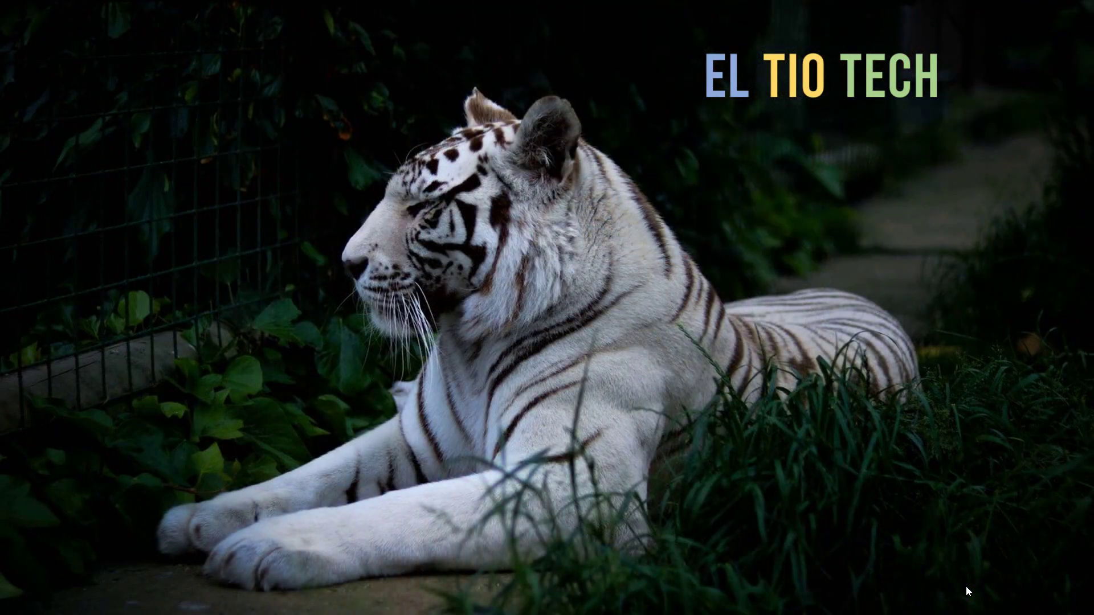
pyautogui.press('Escape')
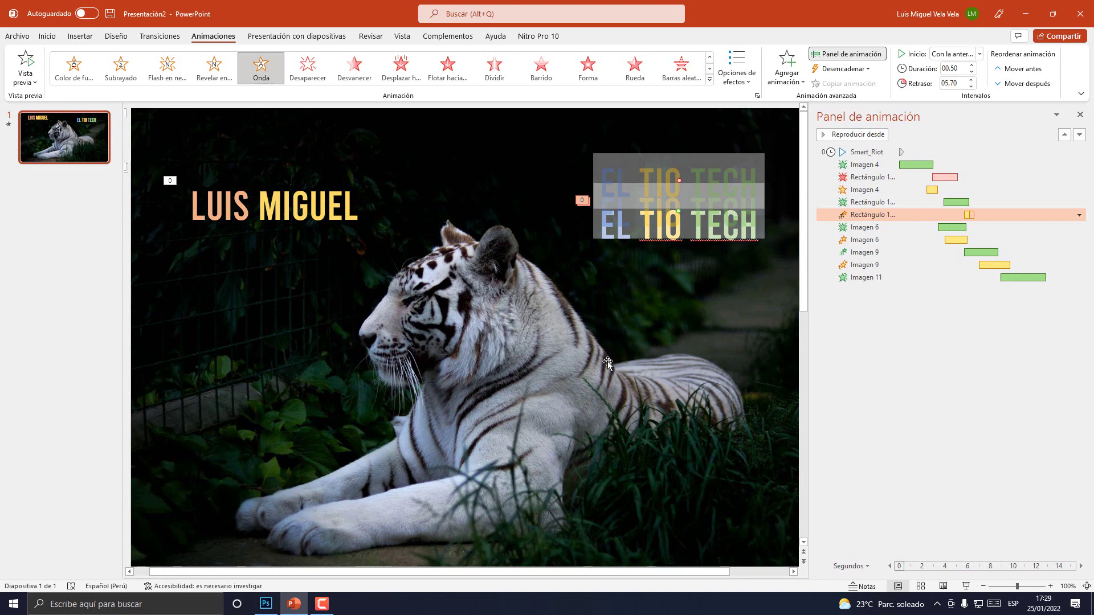
pyautogui.click(129, 607)
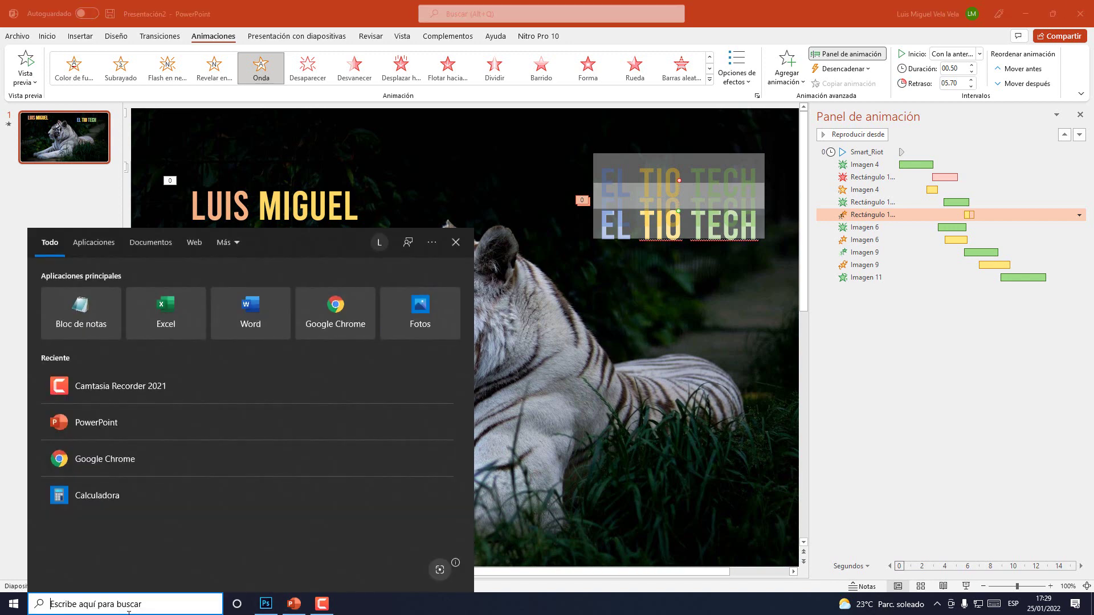
pyautogui.write('powr')
pyautogui.press('Return')
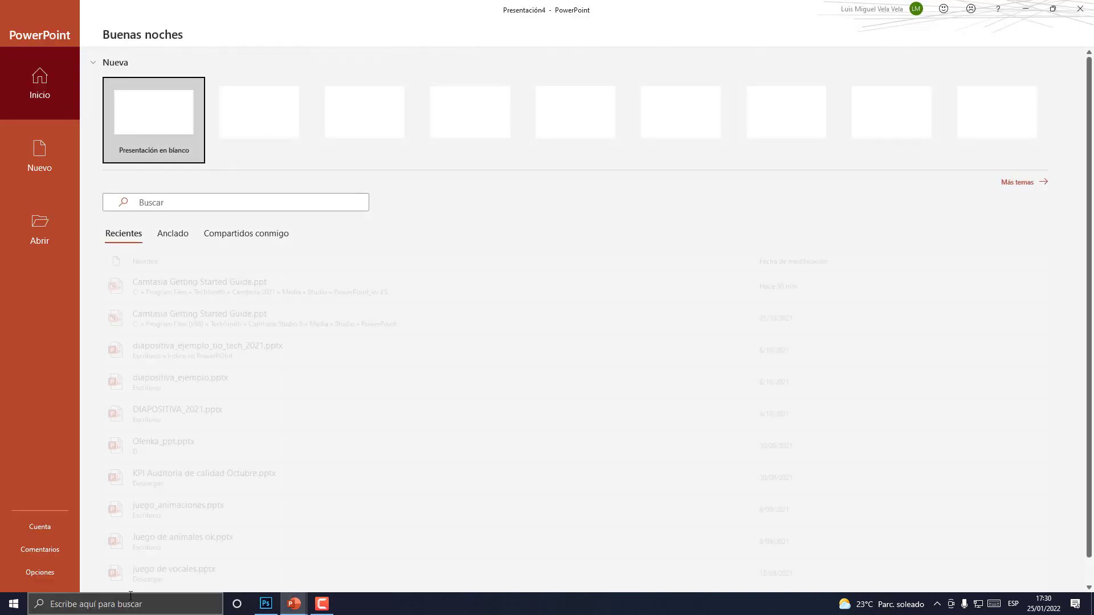
pyautogui.click(143, 113)
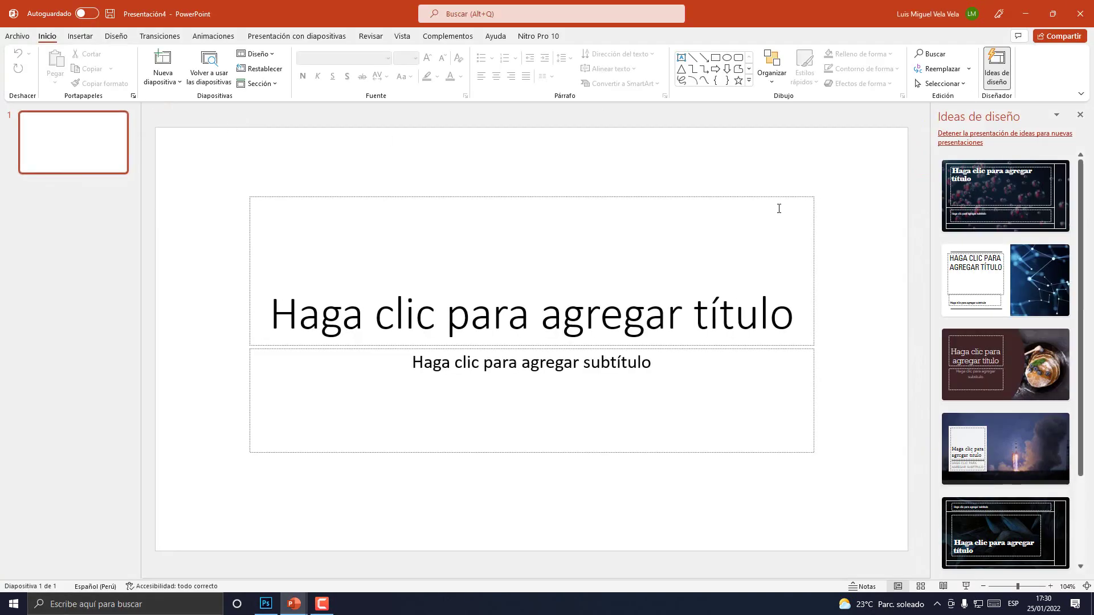
# Delete the title and subtitle placeholders to leave an empty slide.
pyautogui.click(757, 199)
pyautogui.press('Escape')
pyautogui.press('Delete')
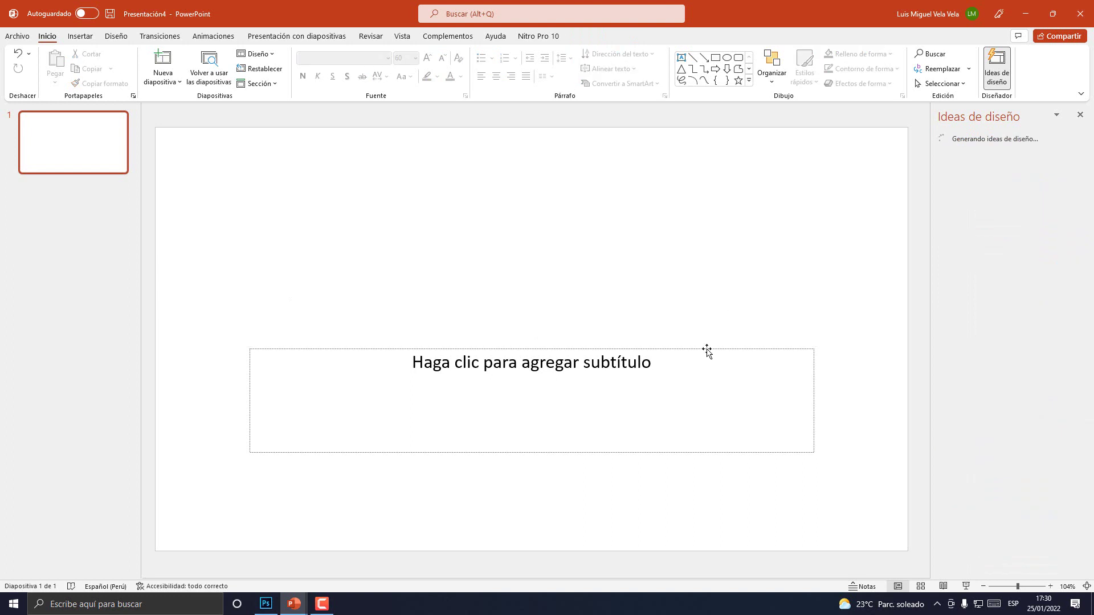
pyautogui.click(706, 349)
pyautogui.press('Delete')
# Close the tiger presentation without saving and show the desktop.
pyautogui.click(1026, 13)
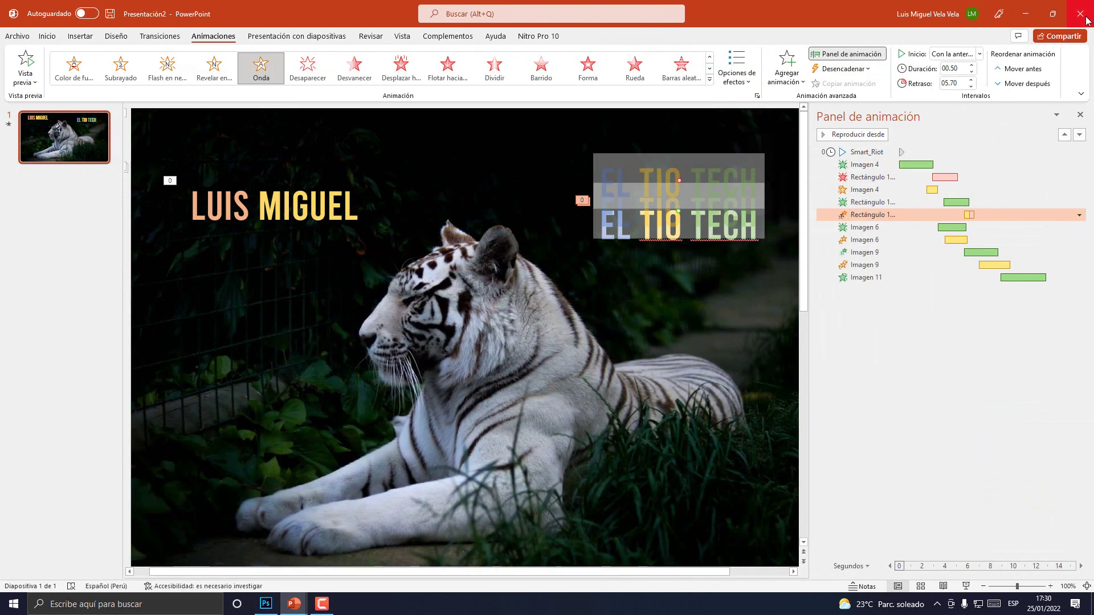
pyautogui.click(1084, 19)
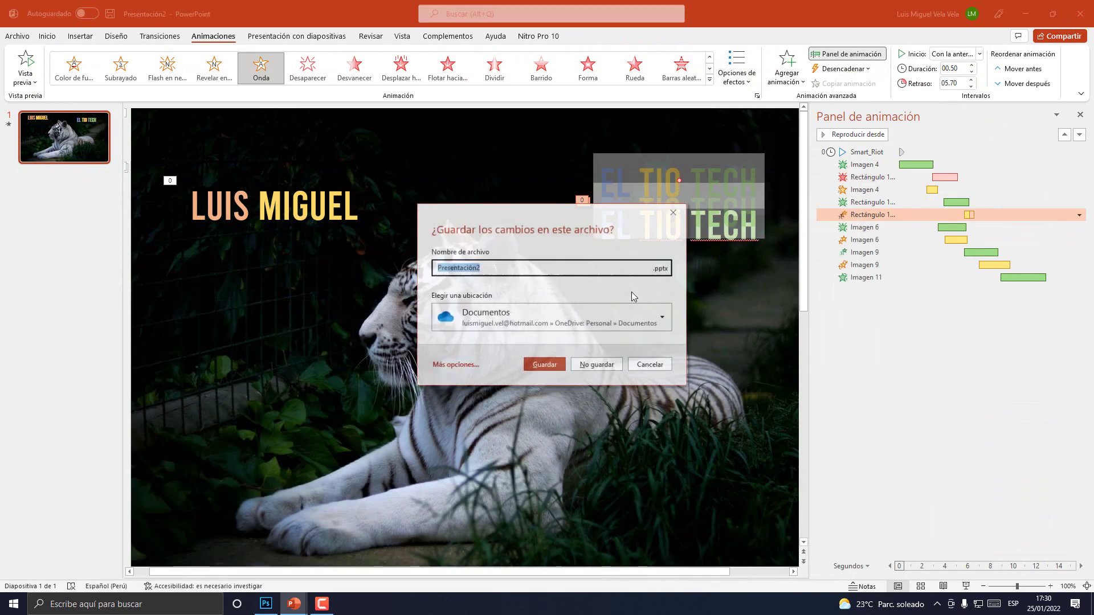
pyautogui.click(594, 365)
pyautogui.click(294, 603)
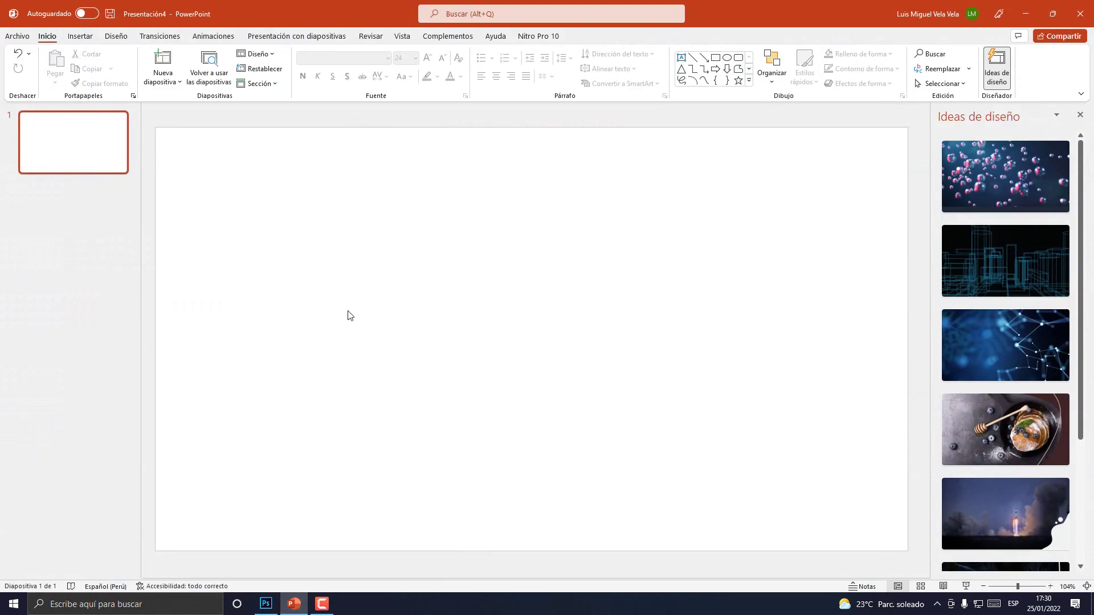
pyautogui.press('super+d')
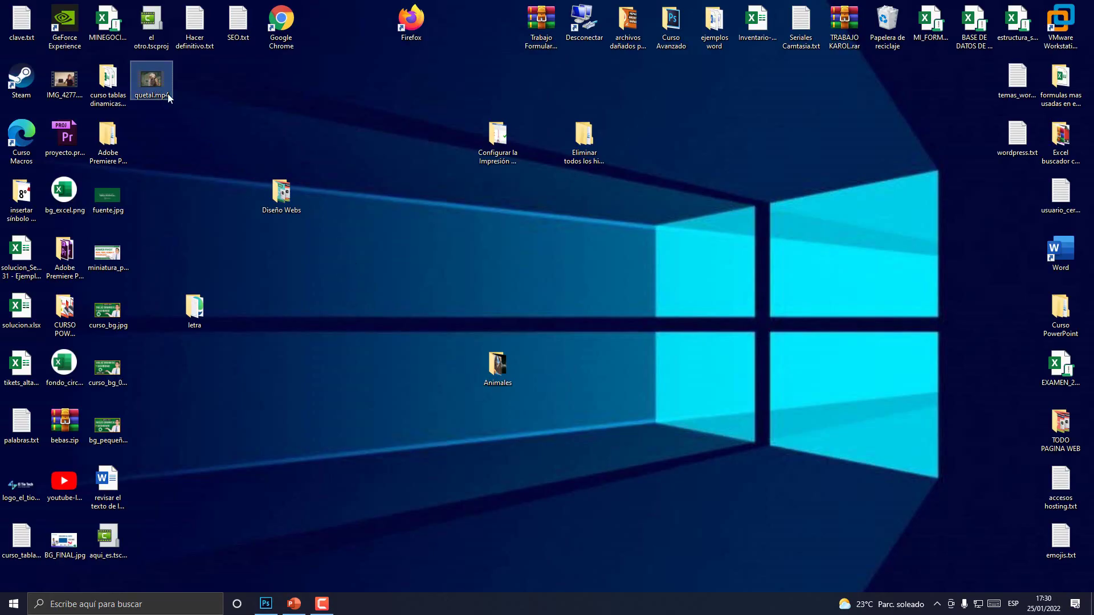
# Play quetal.mp4 in Películas y TV, close it, and restore PowerPoint without Ideas de diseño.
pyautogui.moveTo(169, 98); pyautogui.dragTo(407, 374)
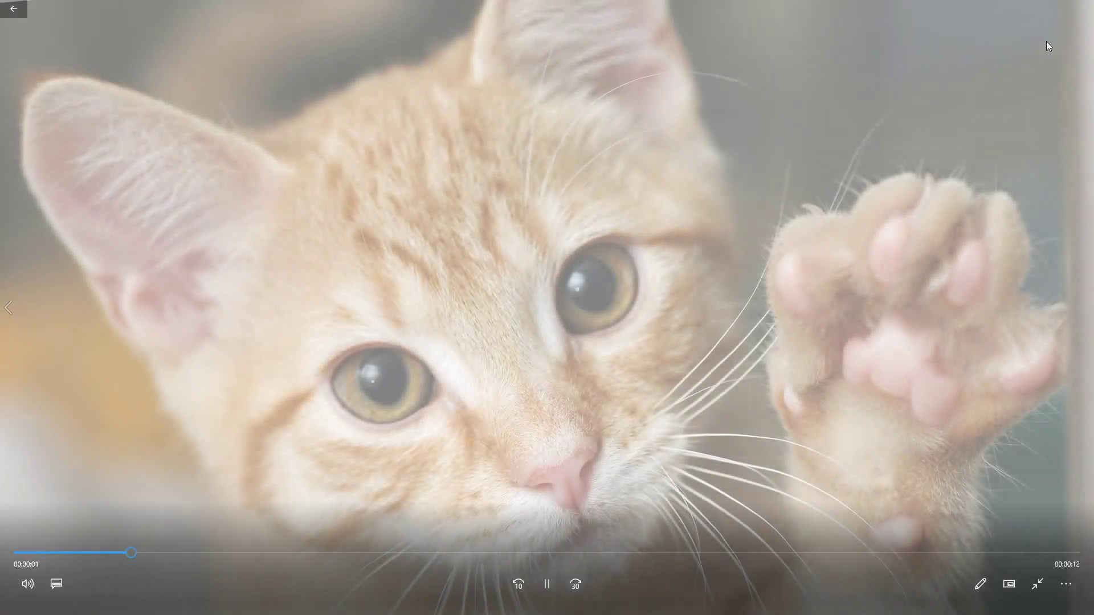
pyautogui.doubleClick(1046, 41)
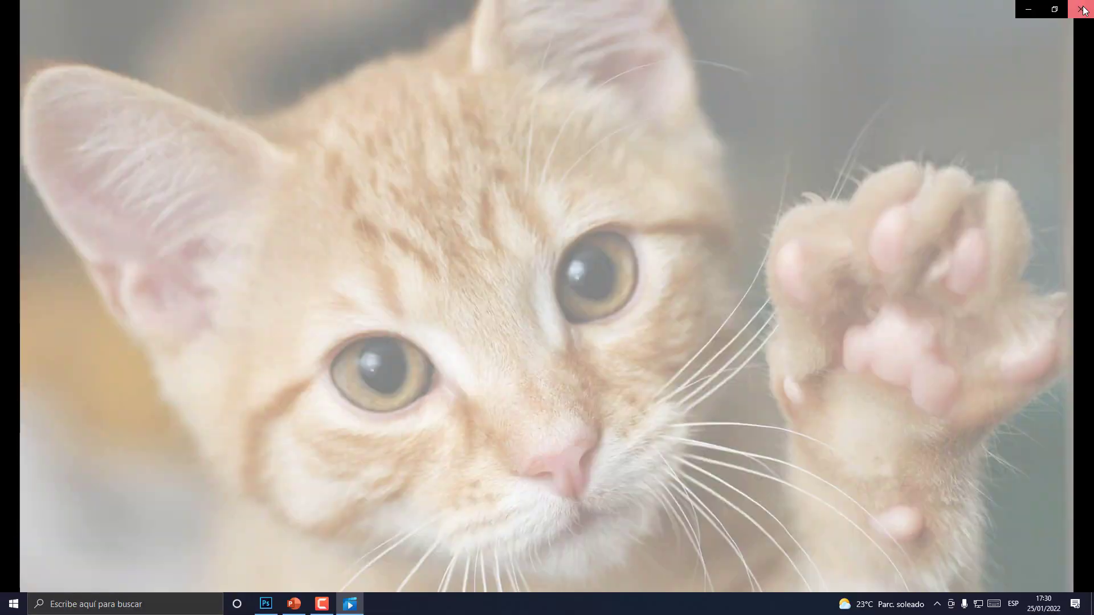
pyautogui.click(1084, 9)
pyautogui.click(294, 604)
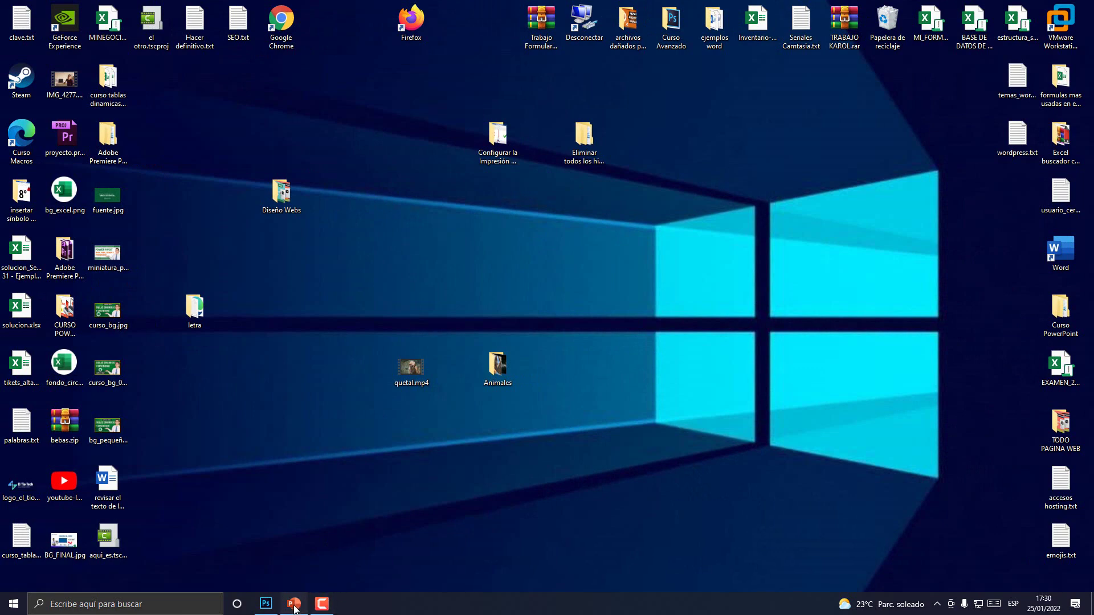
pyautogui.click(1080, 114)
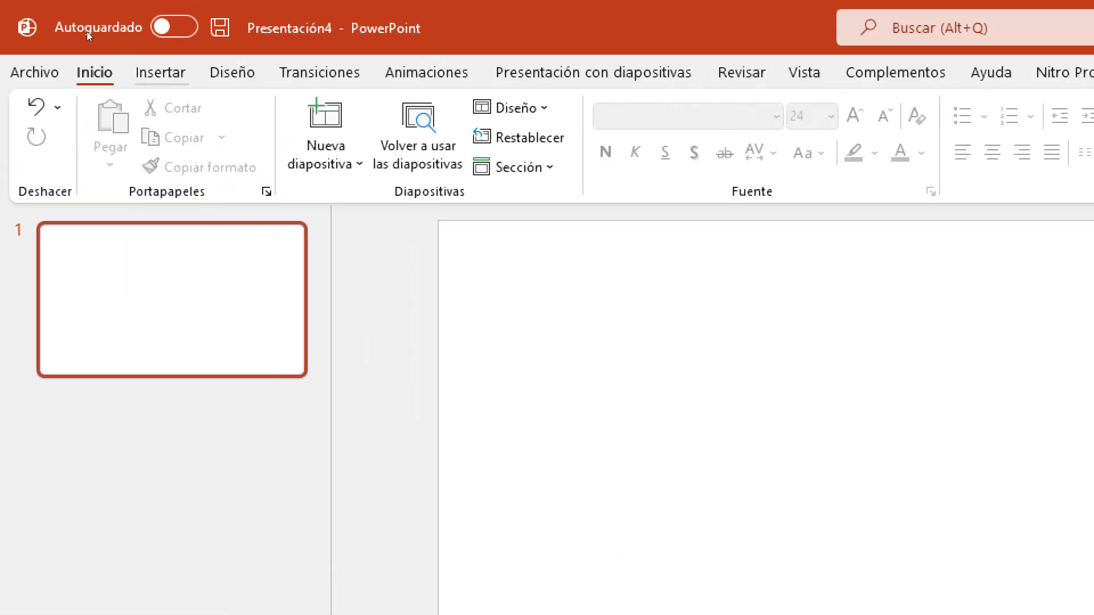
# Insert the kitten photo 01.jpg from the Animales folder via Insertar > Imágenes > Este dispositivo.
pyautogui.click(162, 73)
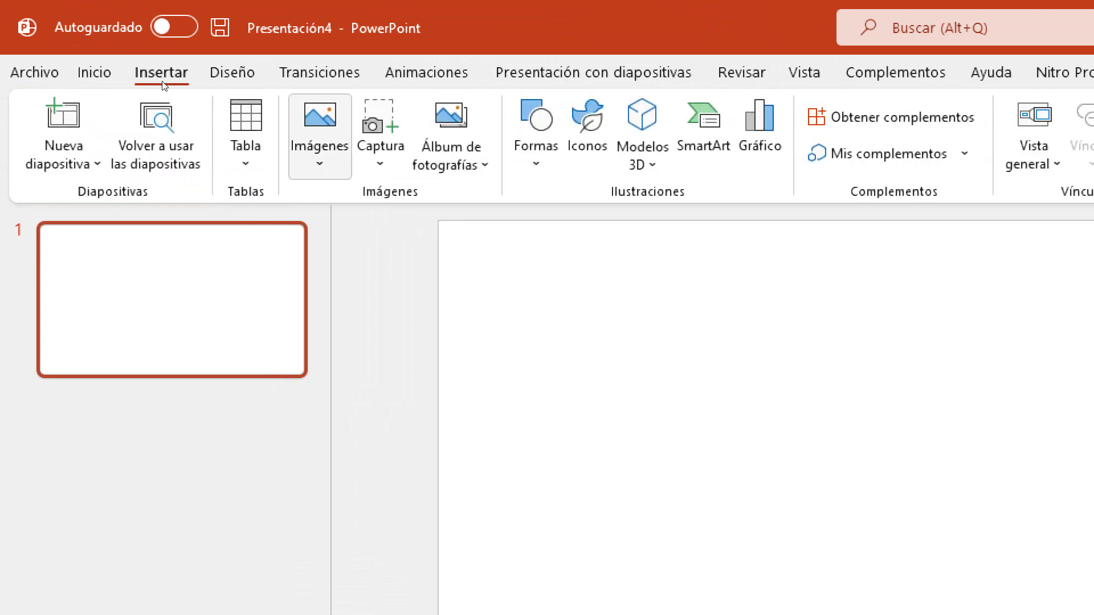
pyautogui.press('Return')
pyautogui.press('Down')
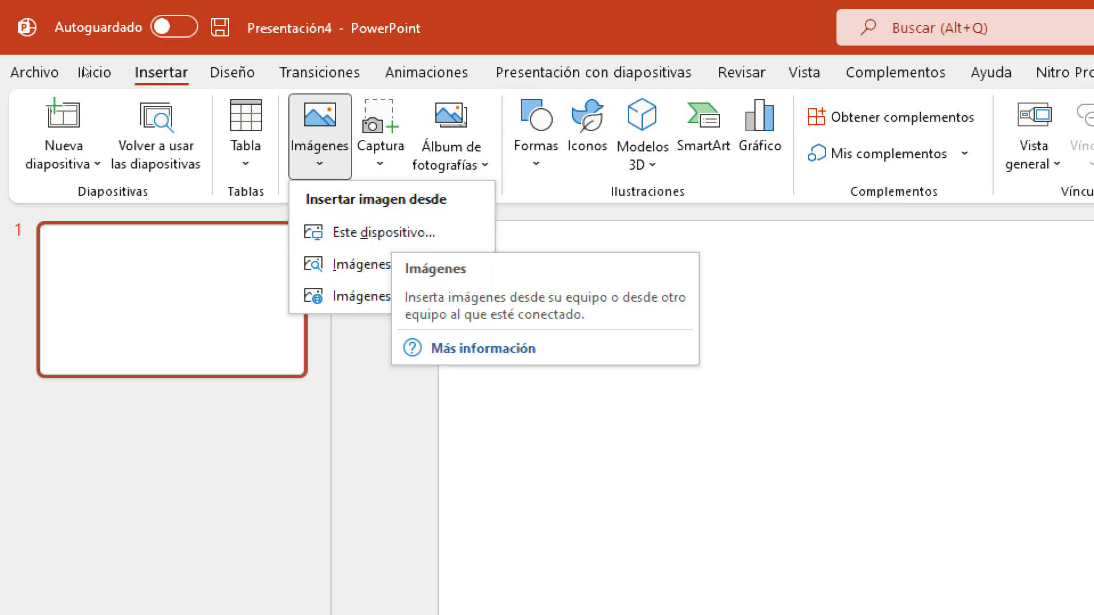
pyautogui.press('Down')
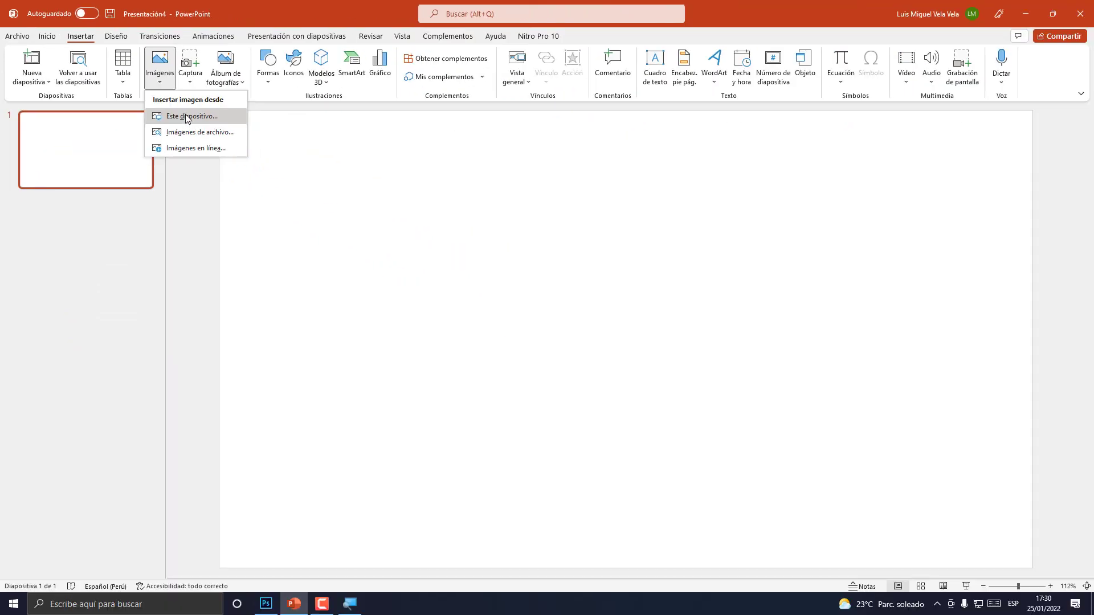
pyautogui.press('Return')
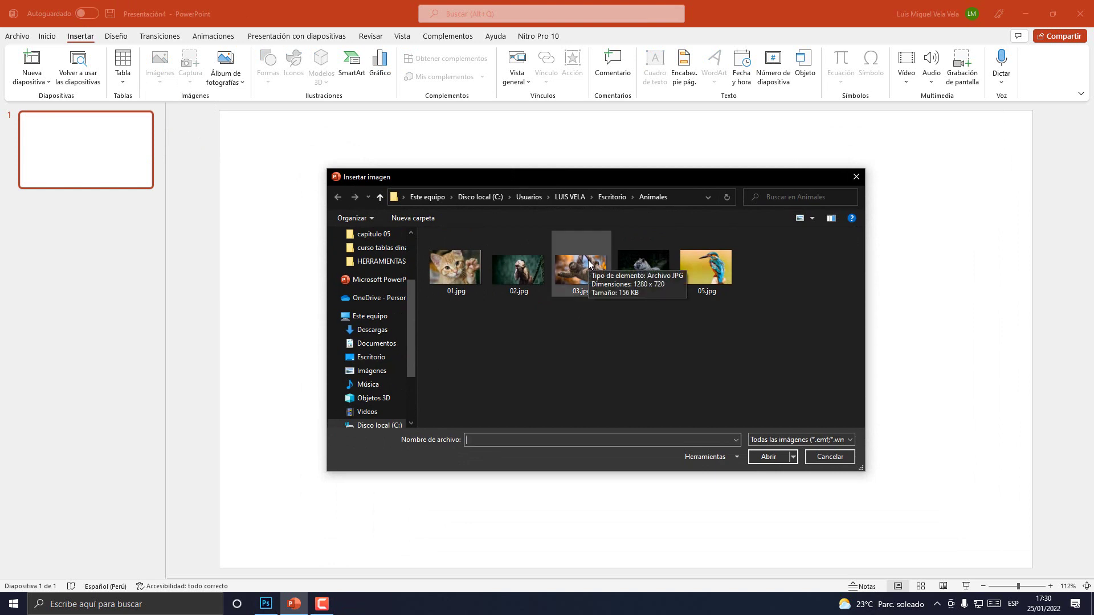
pyautogui.click(477, 282)
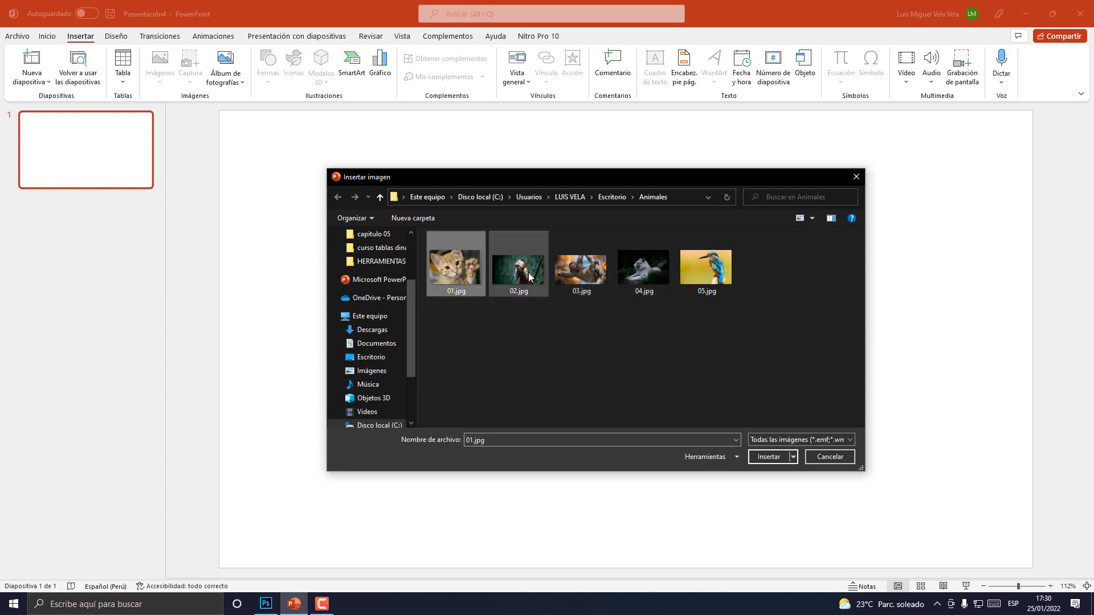
pyautogui.click(590, 277)
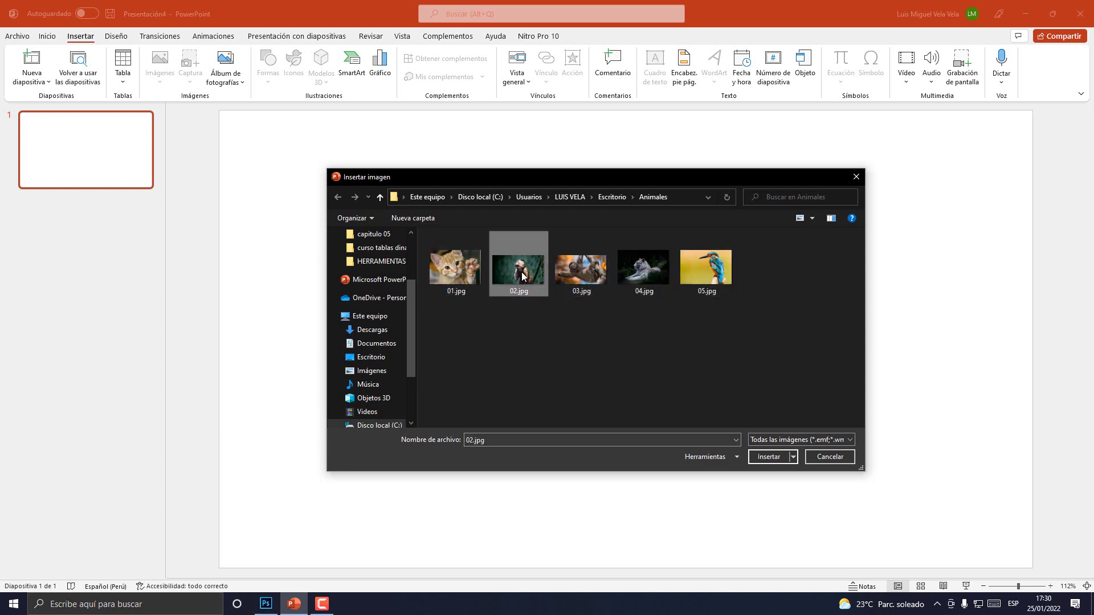
pyautogui.click(449, 276)
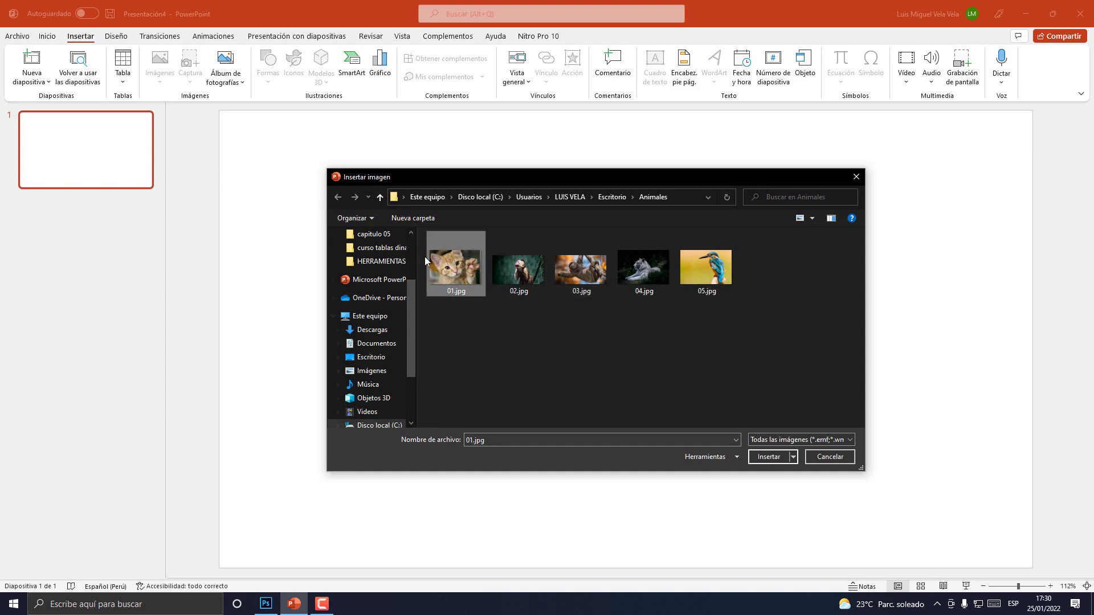
pyautogui.doubleClick(455, 269)
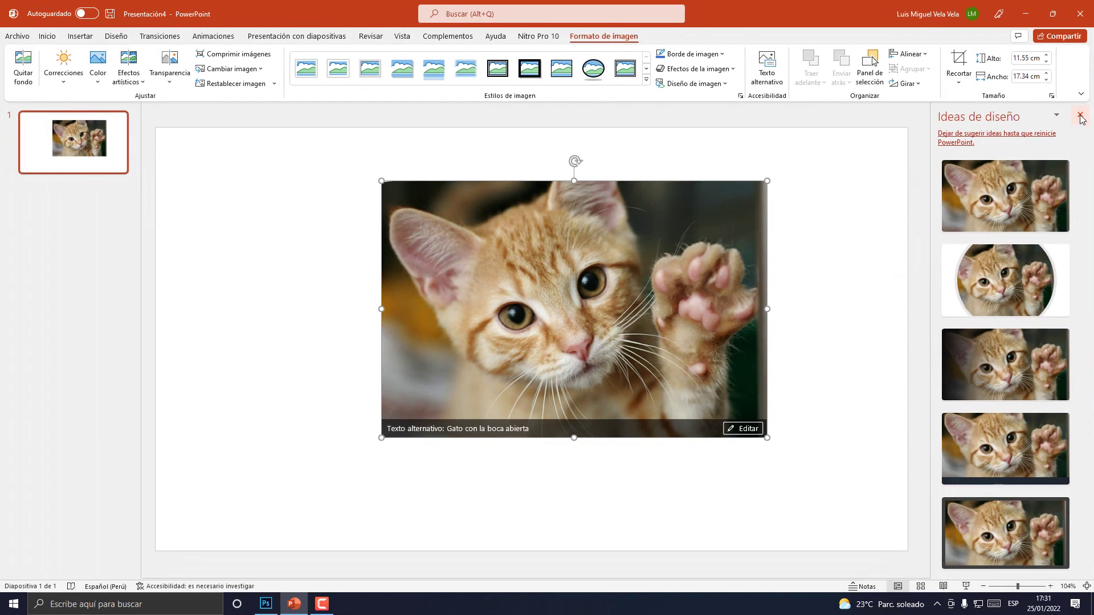
# Move the kitten photo to the top-left and stretch it to 22.56 × 33.87 cm.
pyautogui.click(1079, 116)
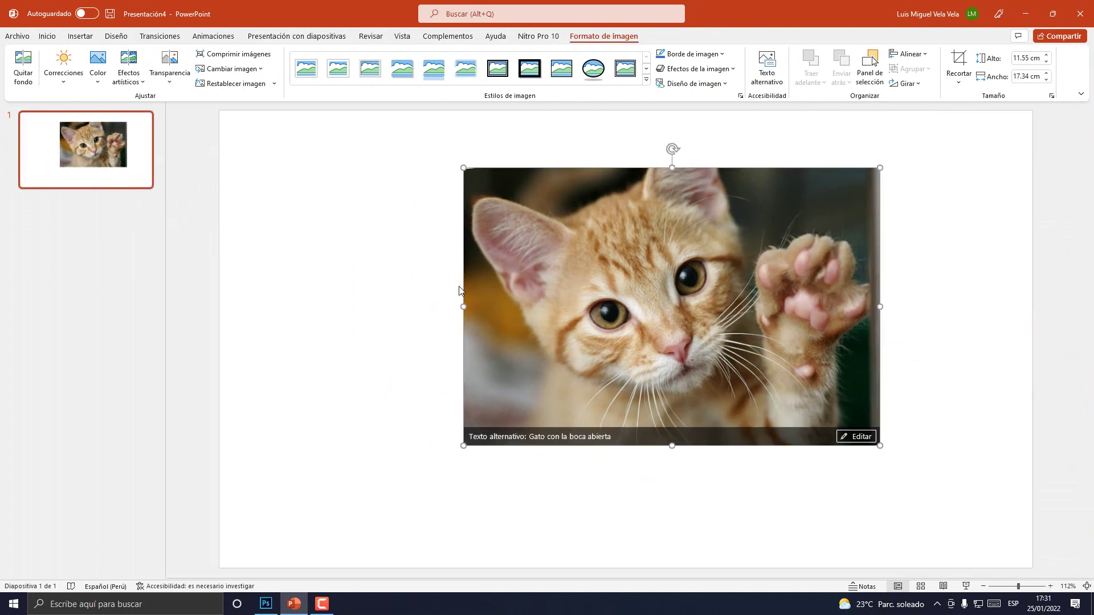
pyautogui.moveTo(588, 279); pyautogui.dragTo(344, 222)
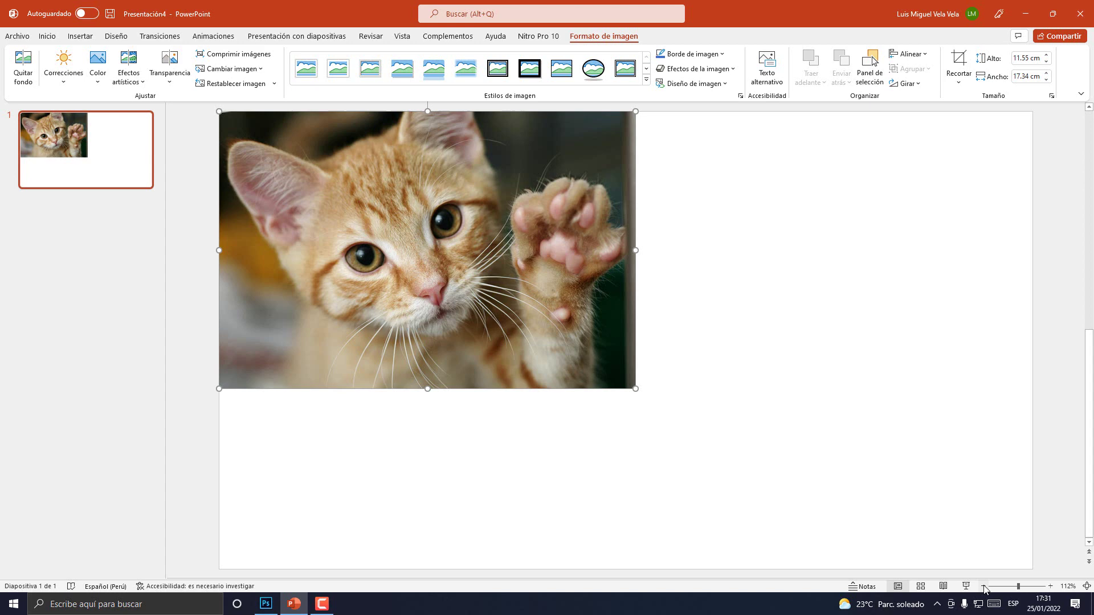
pyautogui.click(984, 586)
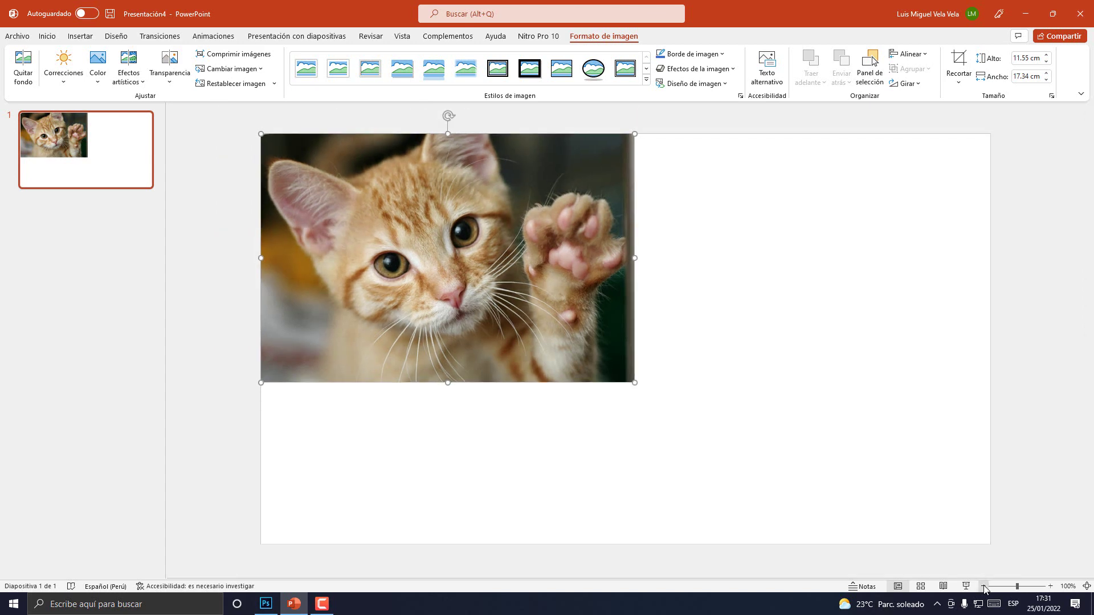
pyautogui.click(984, 587)
pyautogui.click(983, 587)
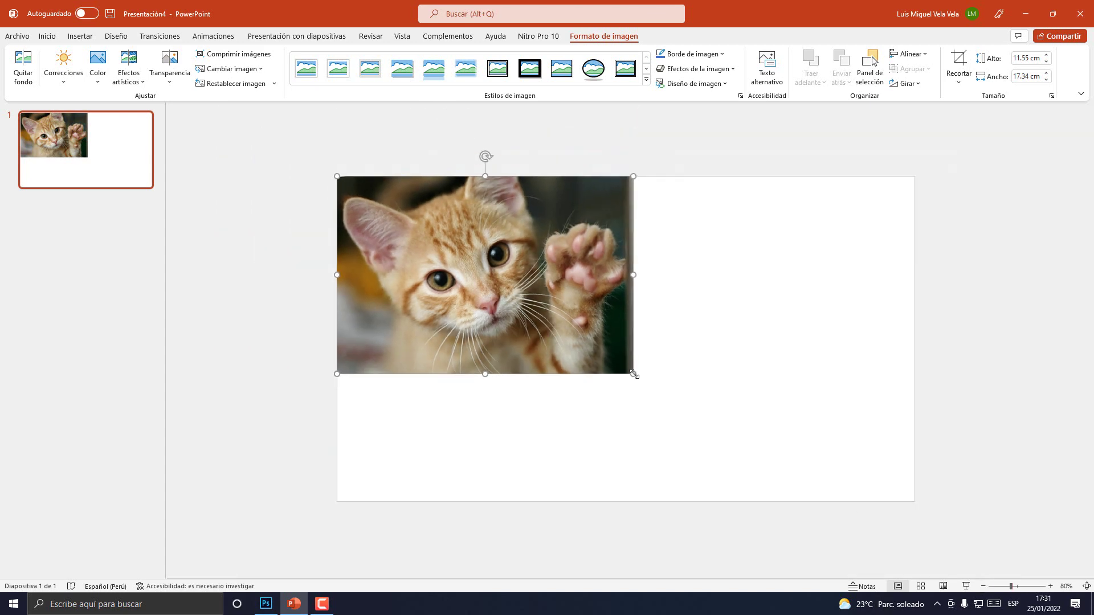
pyautogui.moveTo(633, 374); pyautogui.dragTo(913, 463)
pyautogui.moveTo(780, 452)
pyautogui.mouseDown()
pyautogui.moveTo(646, 515)
pyautogui.moveTo(489, 406)
pyautogui.moveTo(722, 403)
pyautogui.moveTo(724, 435)
pyautogui.moveTo(876, 394)
pyautogui.moveTo(721, 420)
pyautogui.moveTo(774, 453)
pyautogui.moveTo(723, 429)
pyautogui.mouseUp()
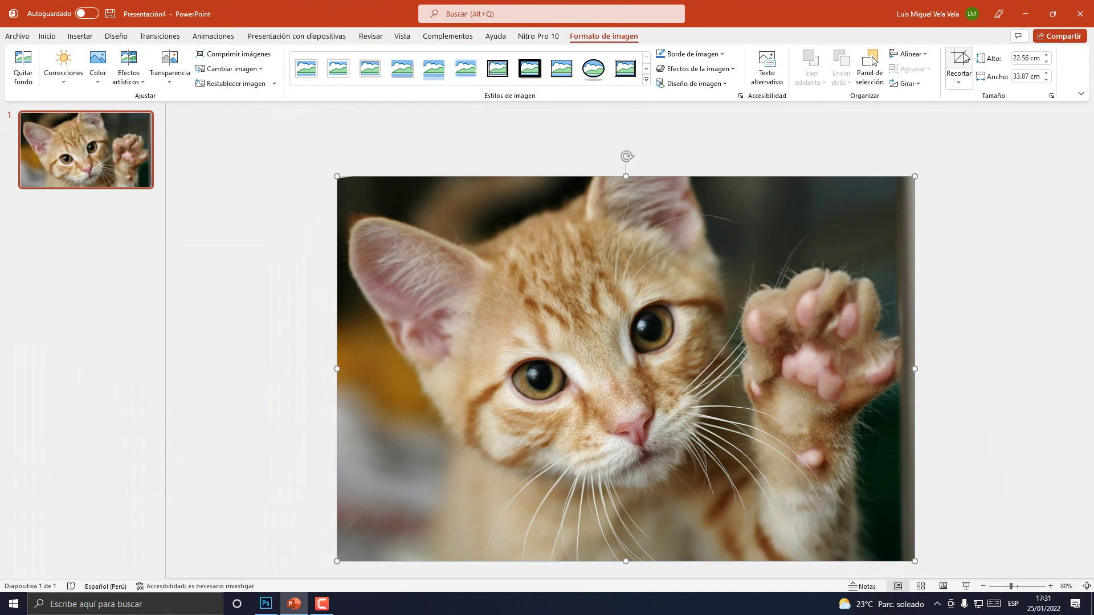
# Crop the photo's bottom and right edges to 19.05 × 33.87 cm and shift it up-left.
pyautogui.click(959, 64)
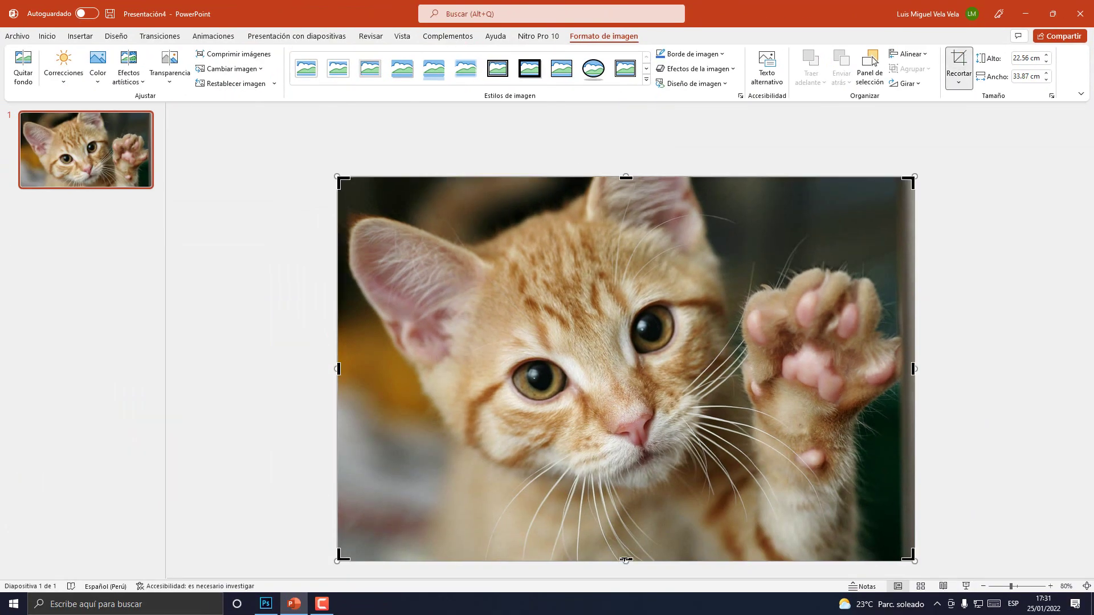
pyautogui.moveTo(625, 560); pyautogui.dragTo(628, 500)
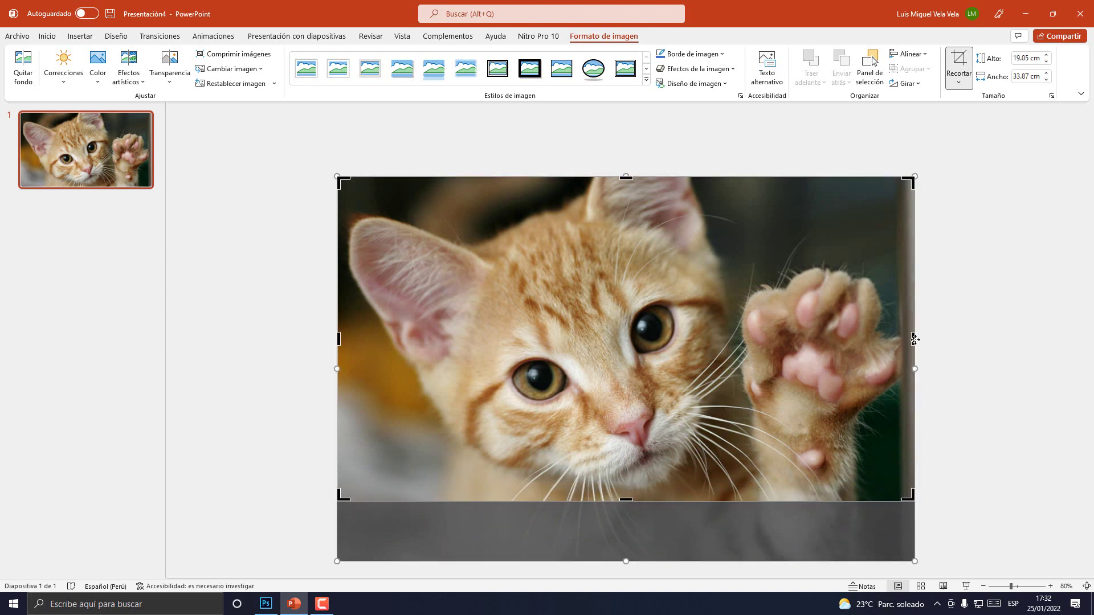
pyautogui.moveTo(914, 341)
pyautogui.mouseDown()
pyautogui.moveTo(865, 340)
pyautogui.moveTo(914, 336)
pyautogui.mouseUp()
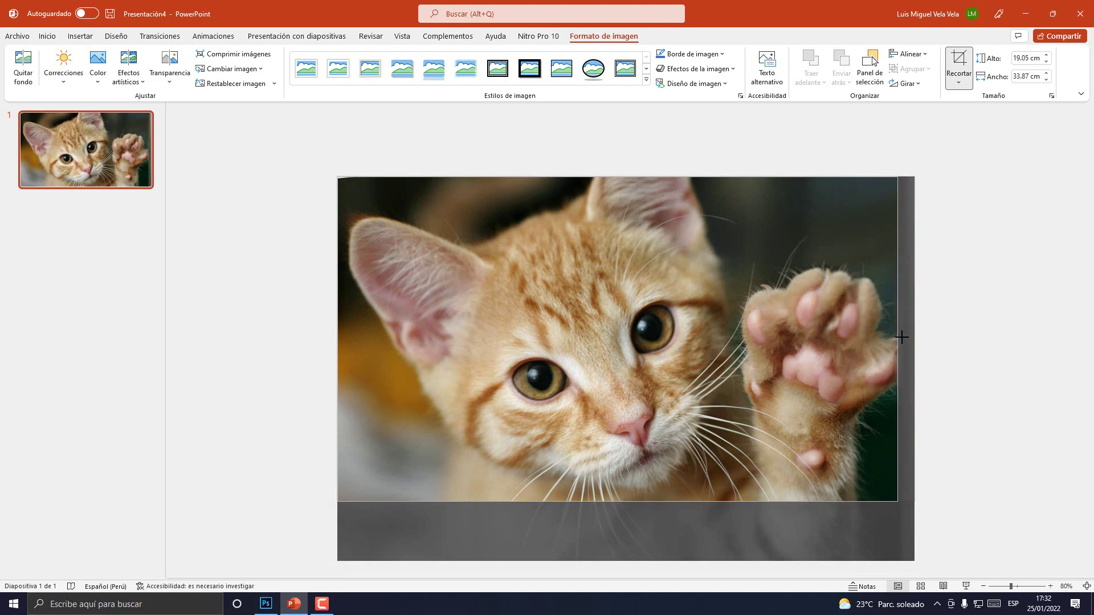
pyautogui.click(986, 337)
pyautogui.moveTo(750, 357)
pyautogui.mouseDown()
pyautogui.moveTo(628, 319)
pyautogui.moveTo(660, 324)
pyautogui.mouseUp()
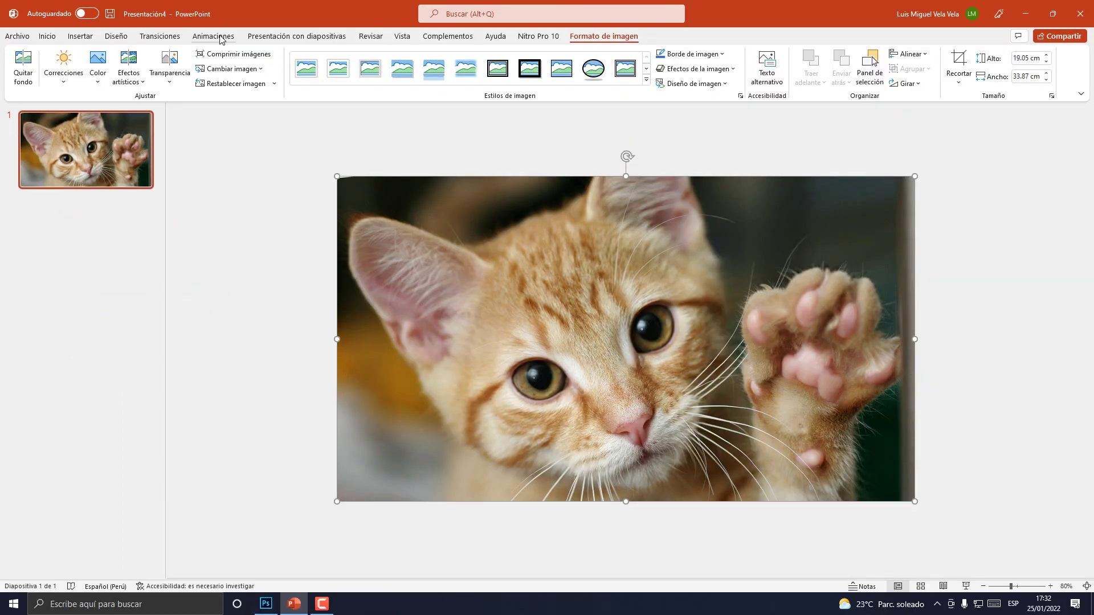
# Open the Panel de animación, reselect the cat photo, and expand the effects gallery.
pyautogui.click(221, 38)
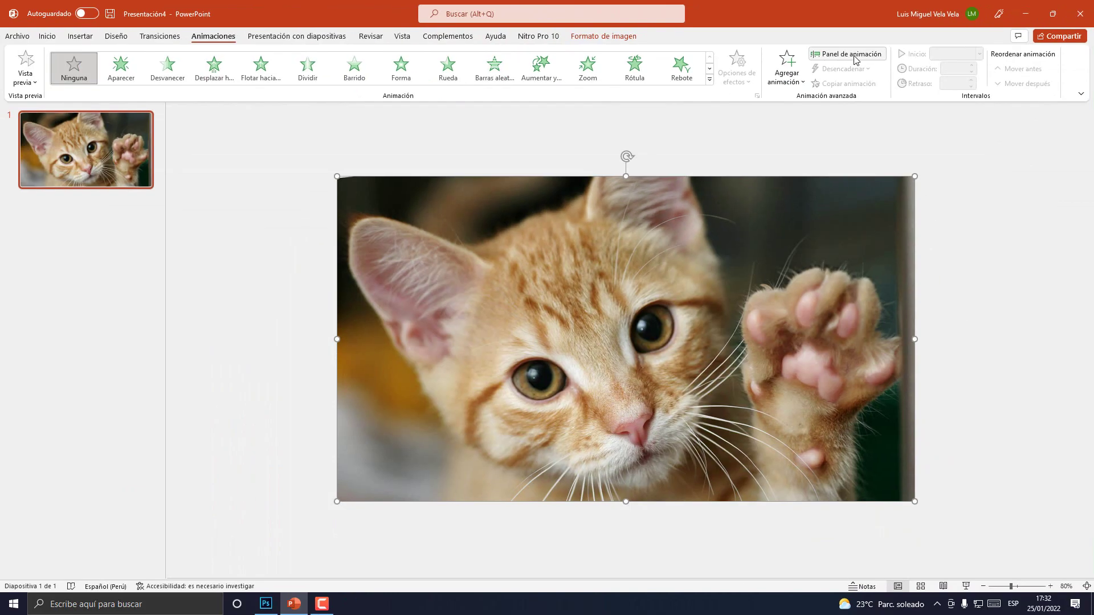
pyautogui.click(854, 57)
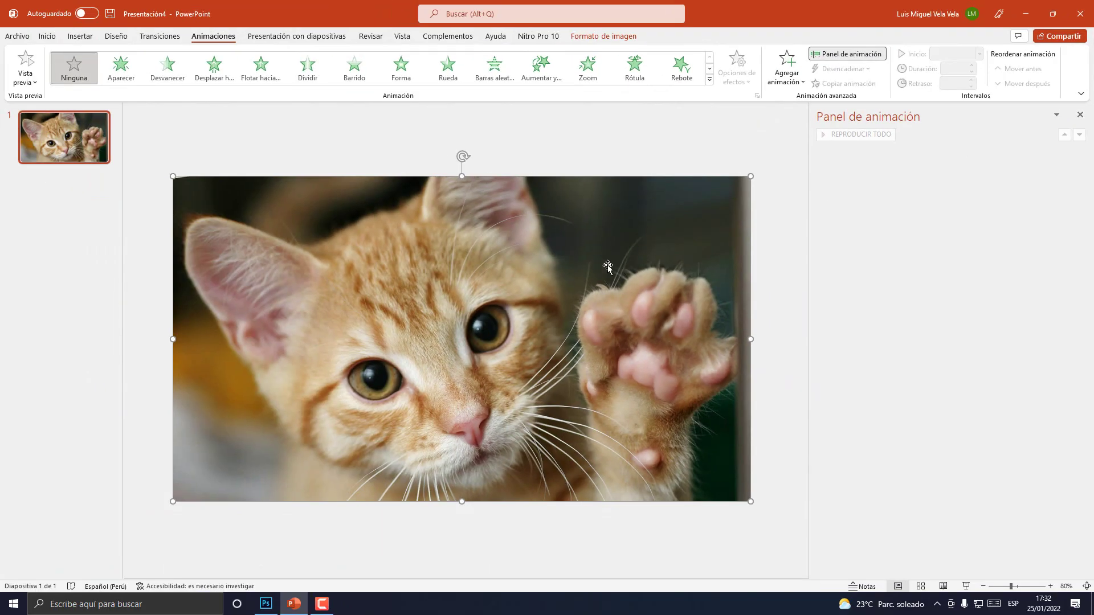
pyautogui.click(540, 156)
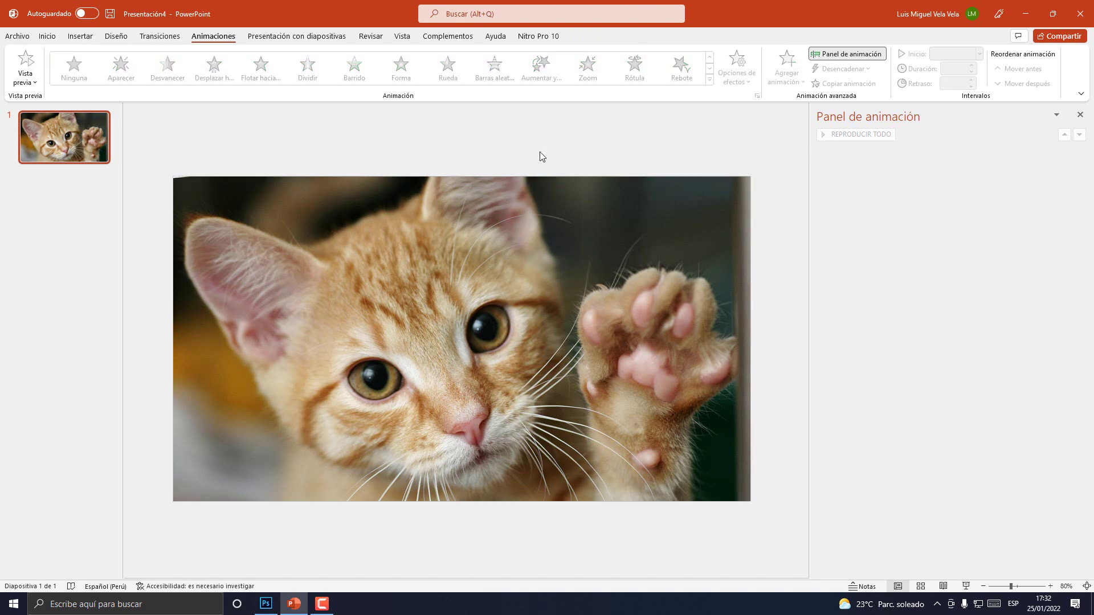
pyautogui.click(467, 272)
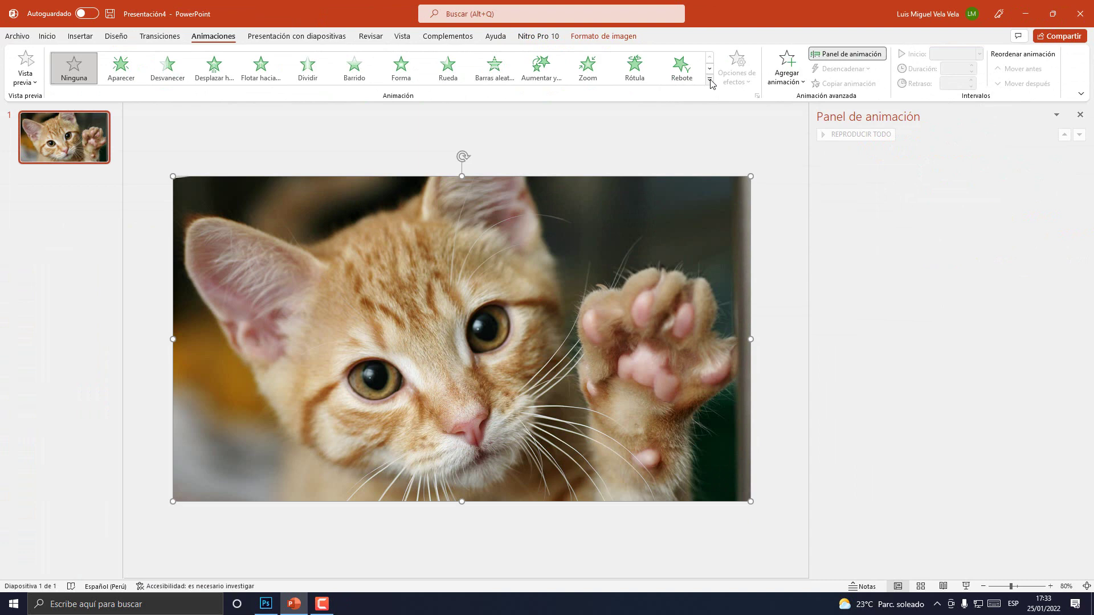
pyautogui.click(710, 82)
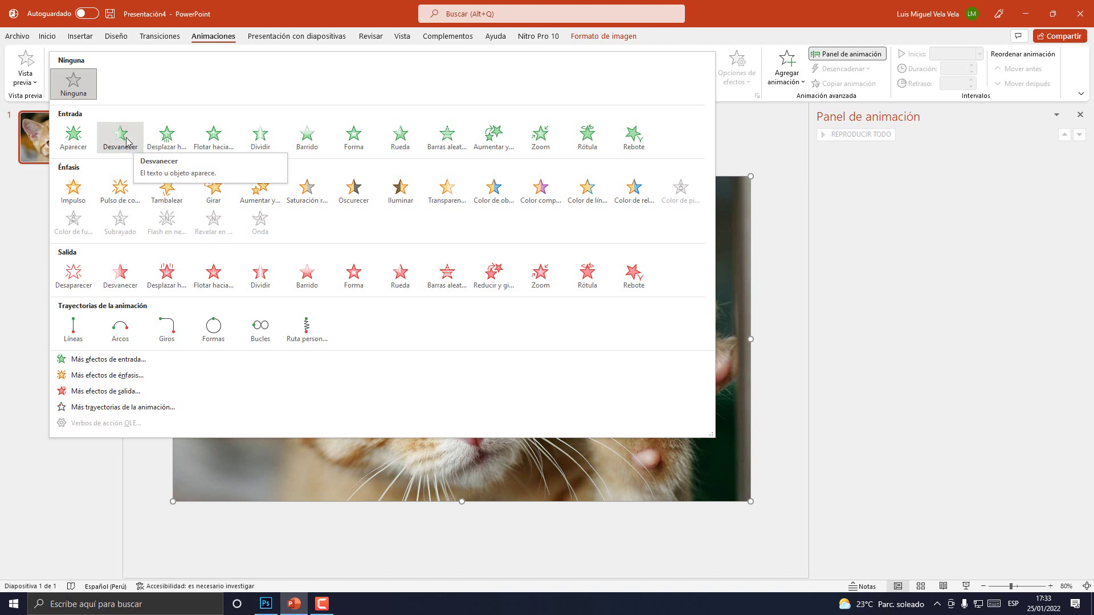
# Apply Desvanecer to the cat photo with 03.00 s duration, starting Con la anterior.
pyautogui.click(127, 142)
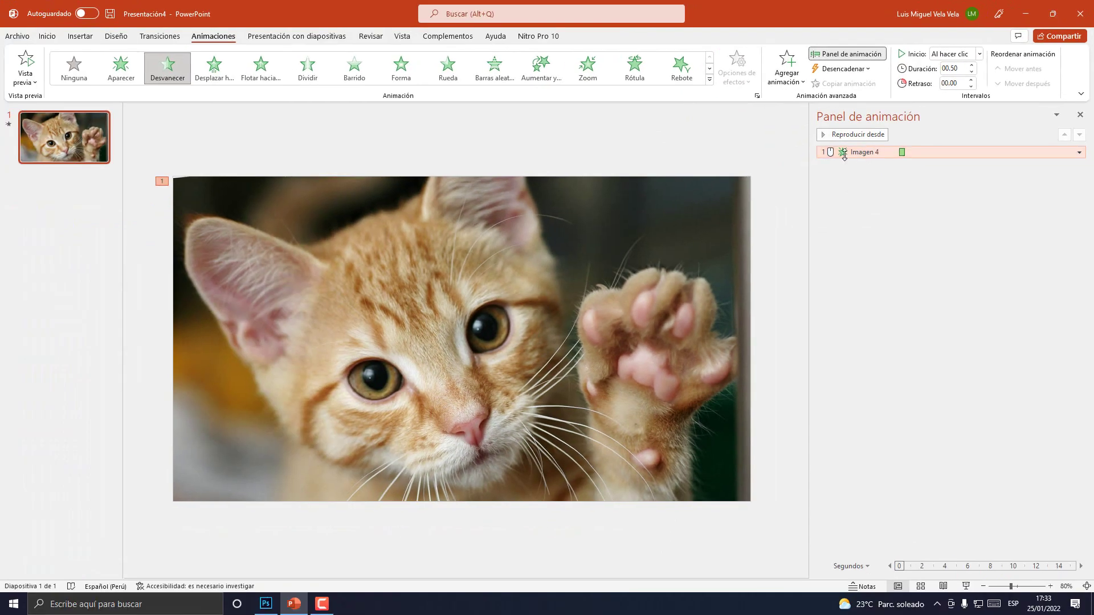
pyautogui.moveTo(812, 136)
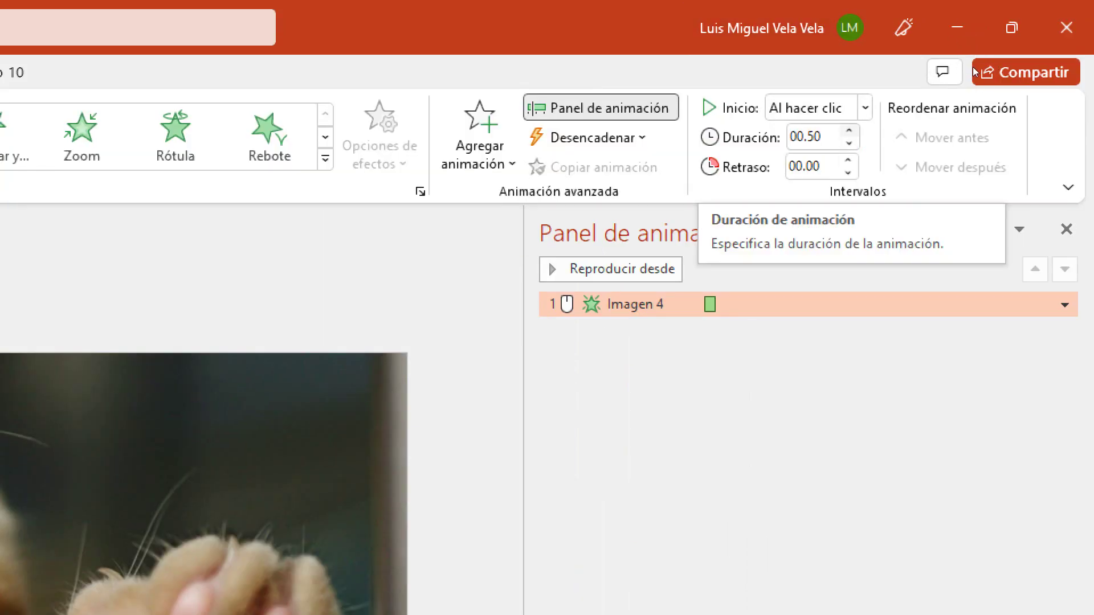
pyautogui.press('Up')
pyautogui.press('Up')
pyautogui.press('Up')
pyautogui.press('Up')
pyautogui.press('Up')
pyautogui.press('Up')
pyautogui.press('Up')
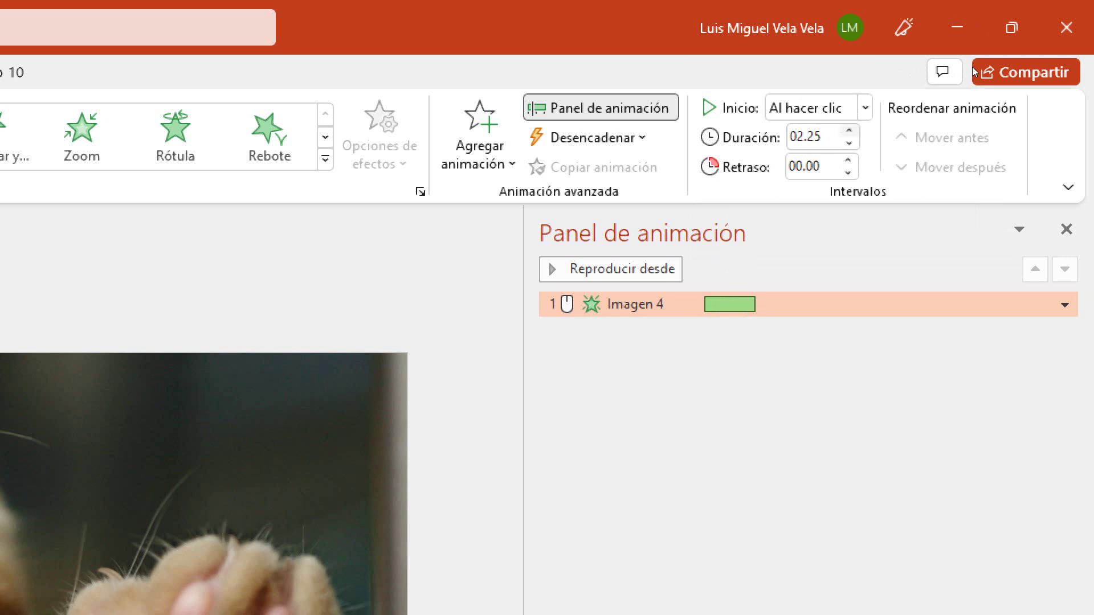
pyautogui.press('Up')
pyautogui.press('Up')
pyautogui.press('Up')
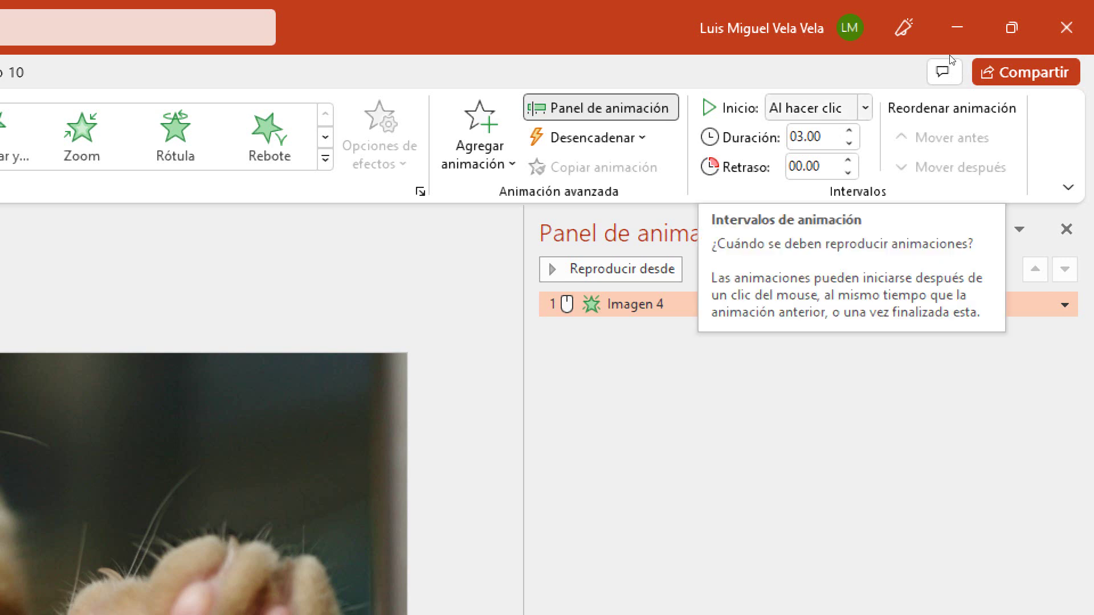
pyautogui.hotkey('alt', 'Down')
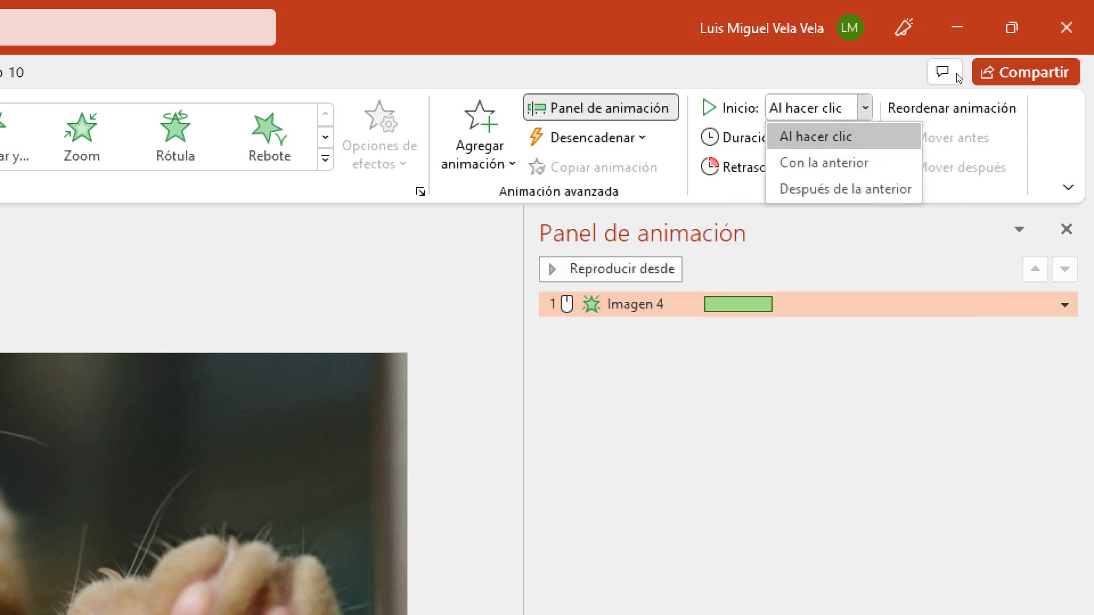
pyautogui.press('Down')
pyautogui.press('Return')
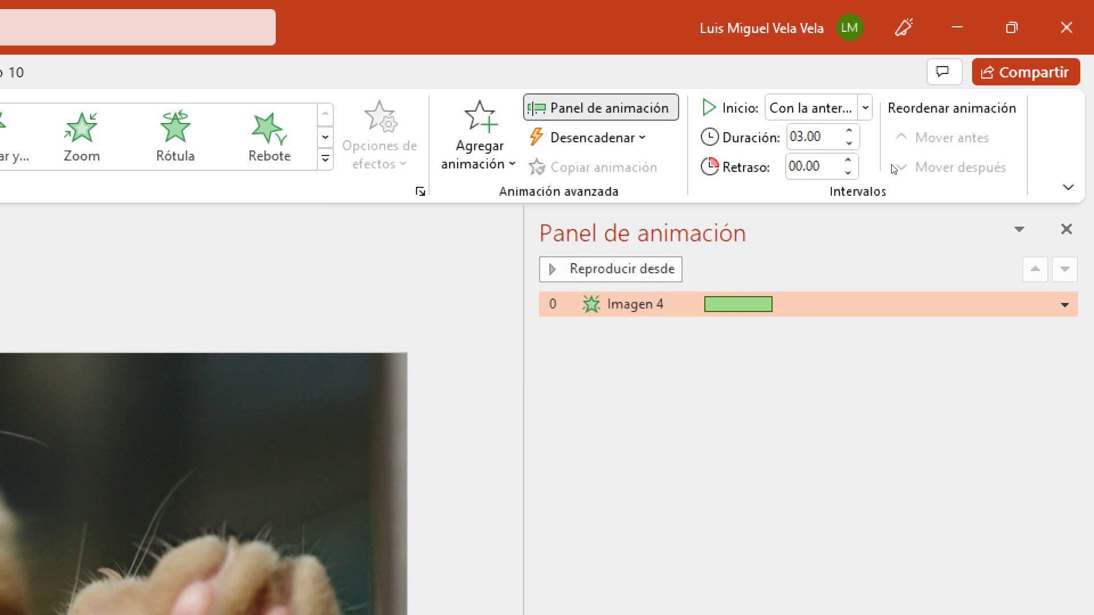
pyautogui.hotkey('alt', 'Down')
pyautogui.press('Return')
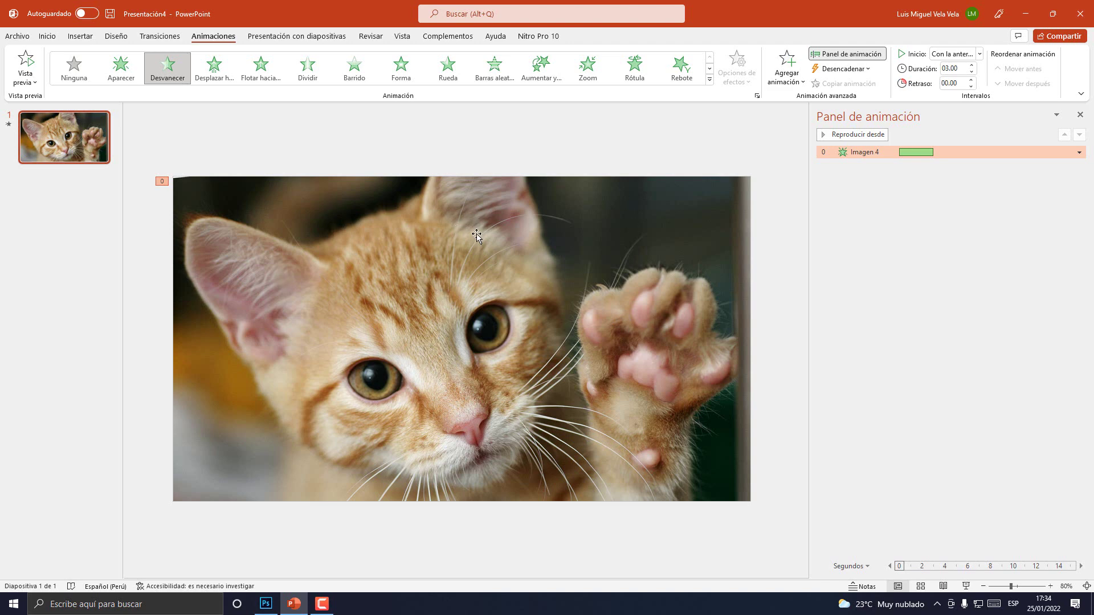
# Add an Aumentar y hundir emphasis to the cat photo lasting 03.00 seconds.
pyautogui.click(522, 244)
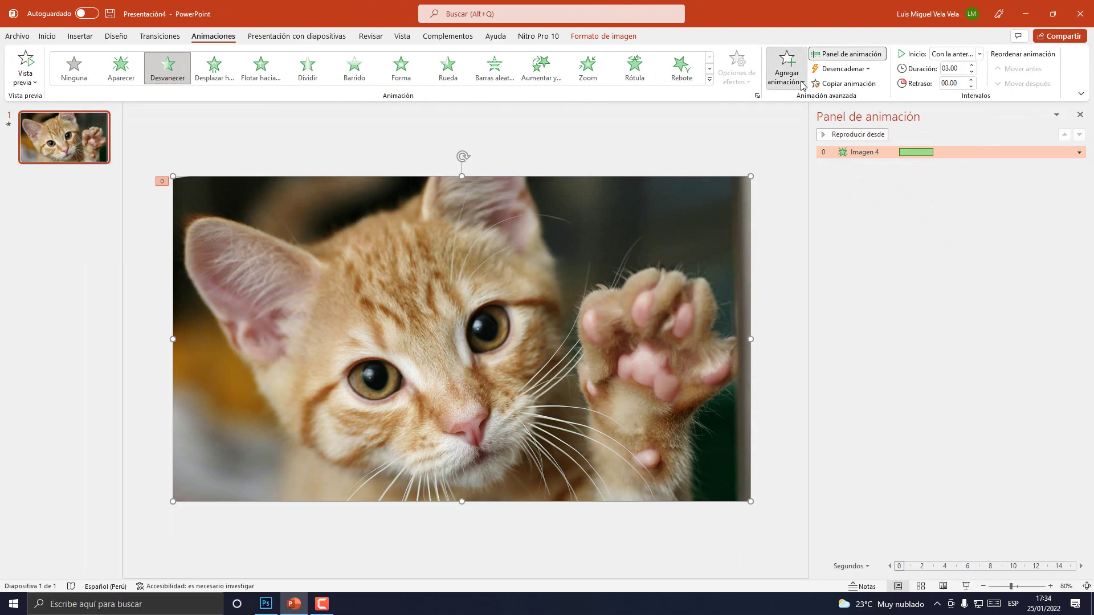
pyautogui.click(803, 84)
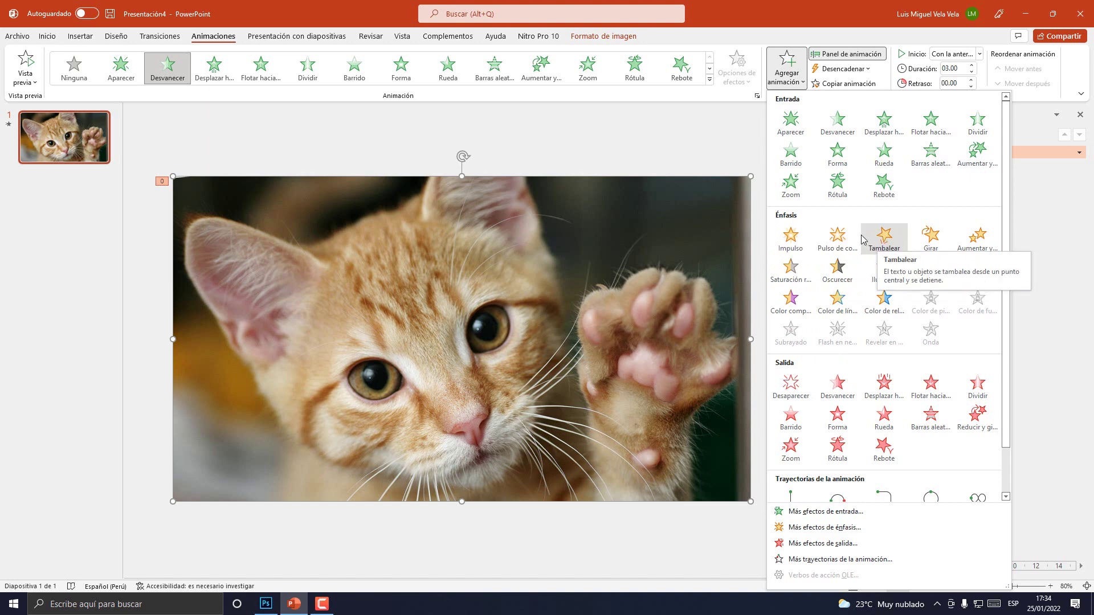
pyautogui.click(972, 243)
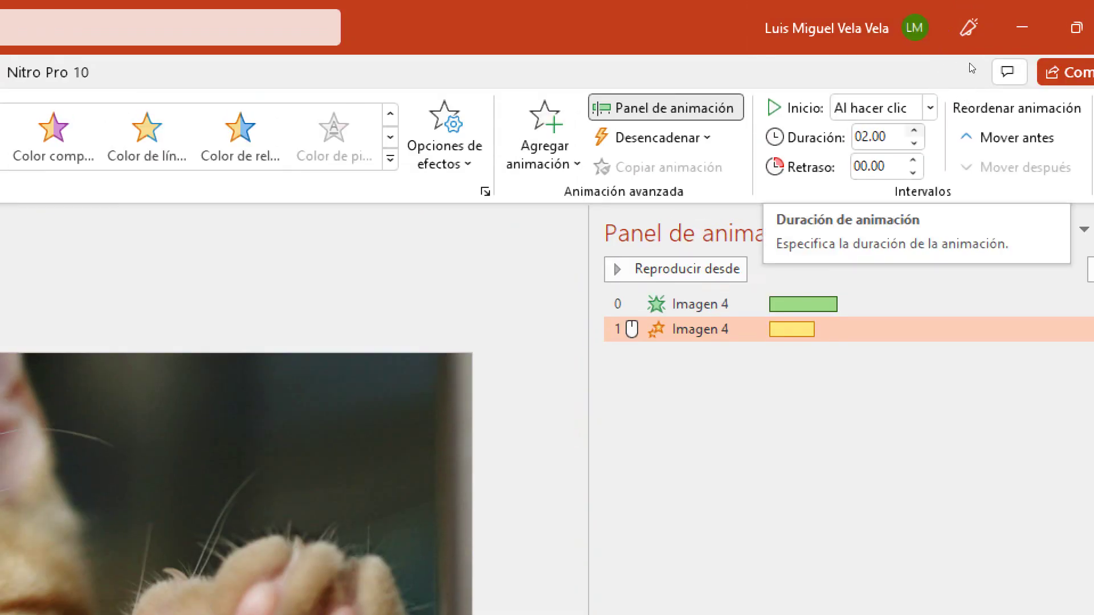
pyautogui.press('Up')
pyautogui.press('Up')
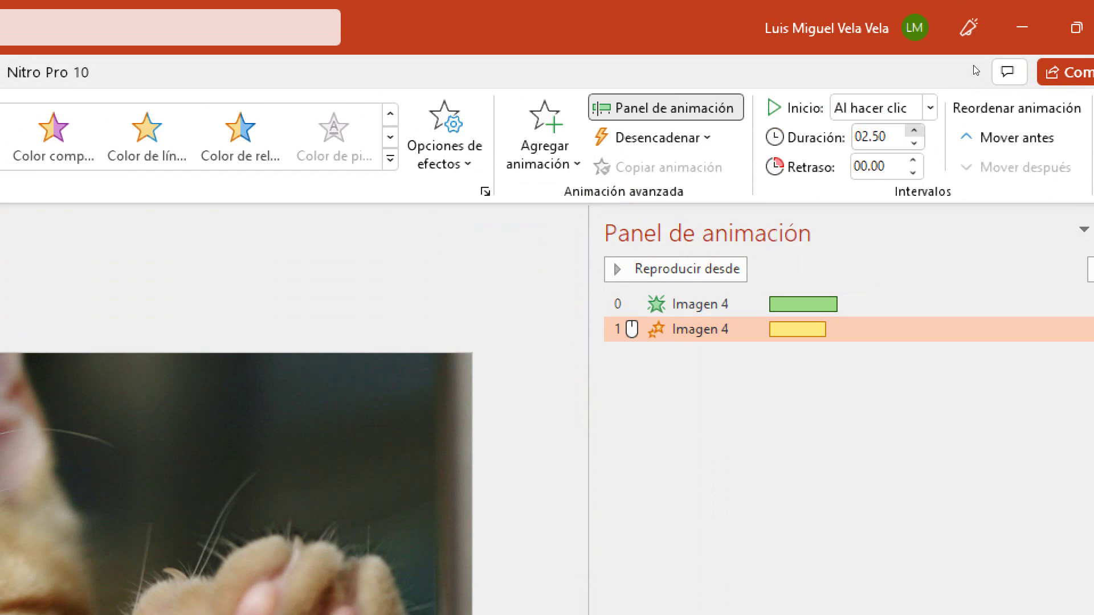
pyautogui.press('Up')
pyautogui.press('Up')
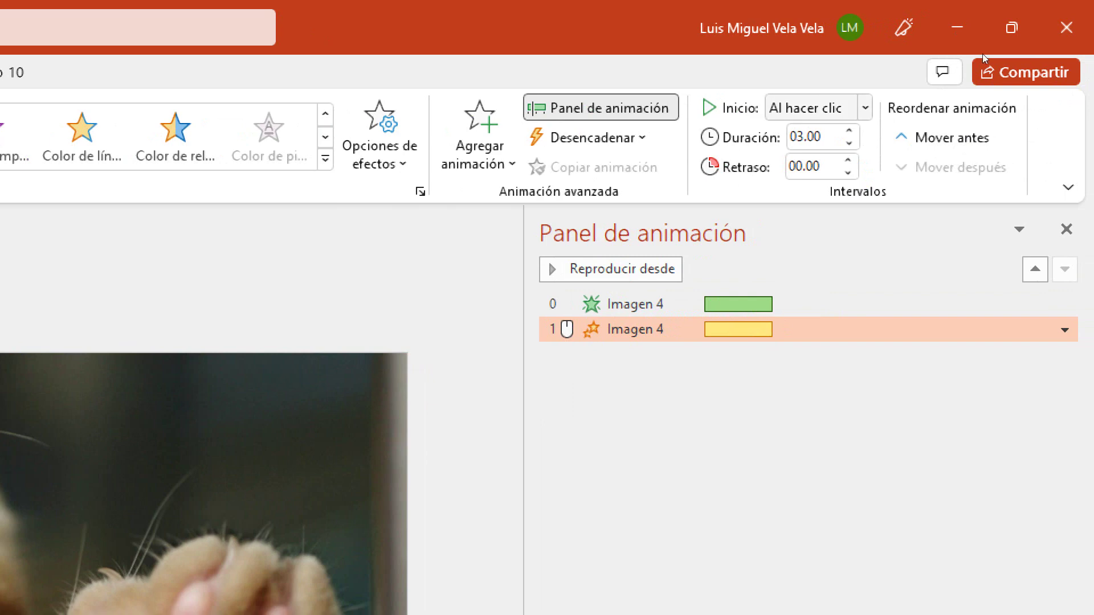
# Make the emphasis start Con la anterior with a 1.7-second delay.
pyautogui.hotkey('alt', 'Down')
pyautogui.press('Down')
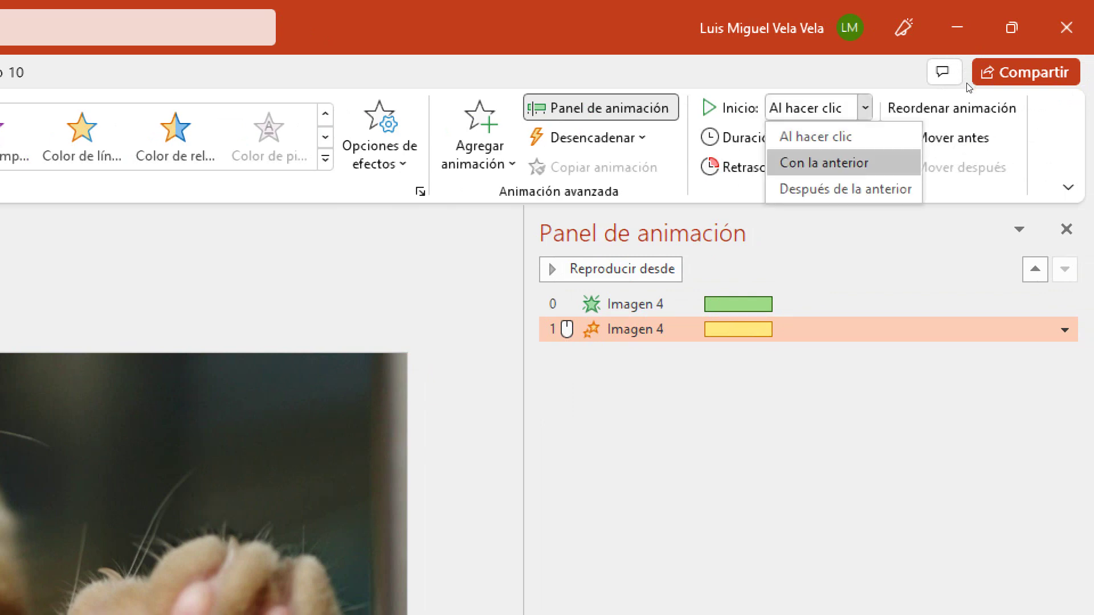
pyautogui.press('Return')
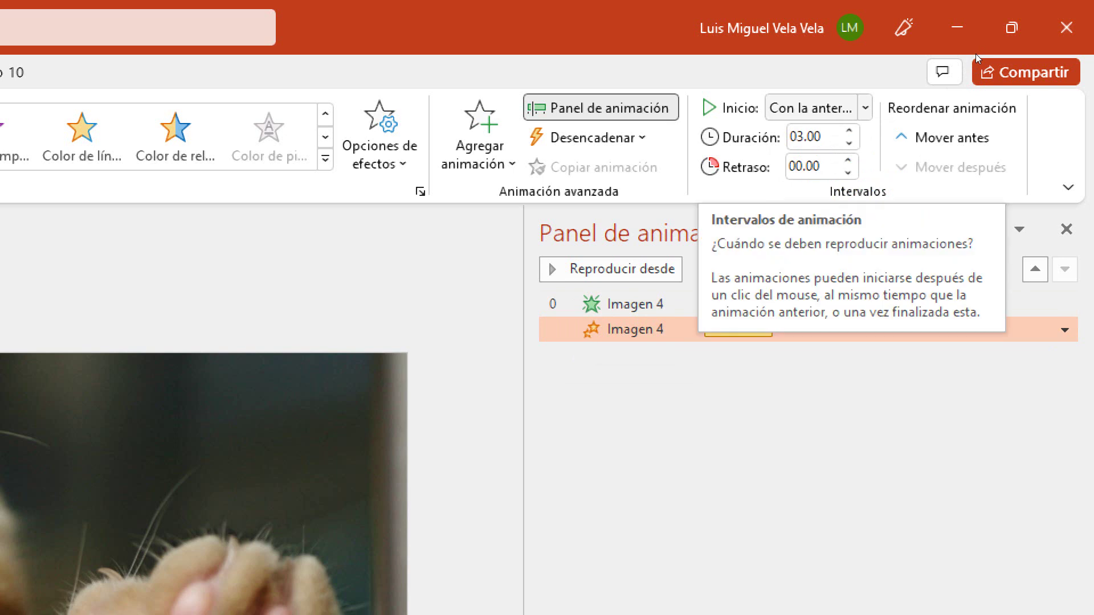
pyautogui.press('super')
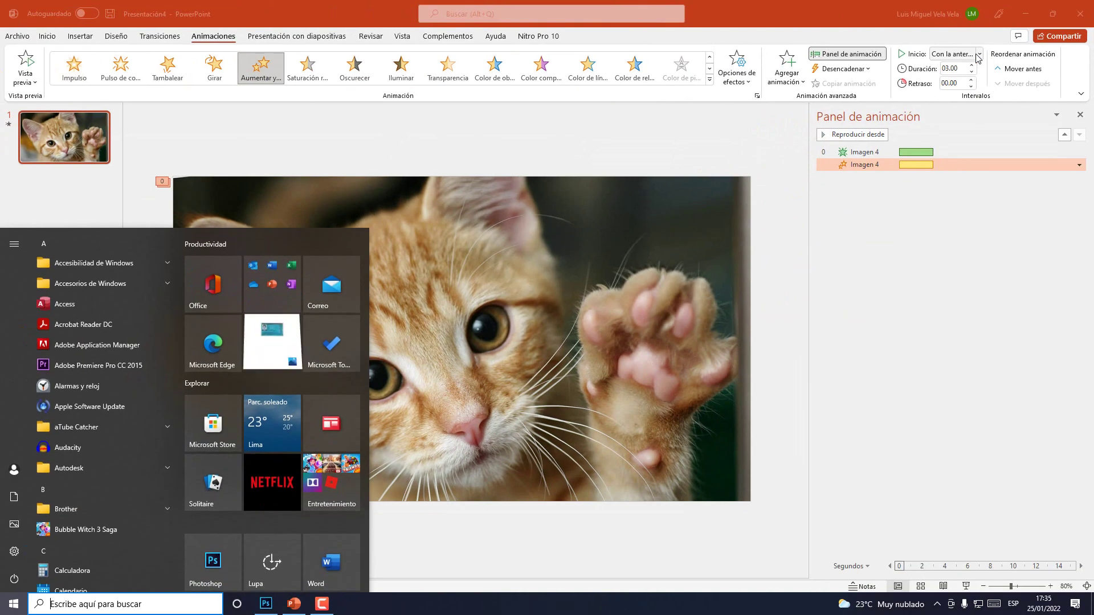
pyautogui.press('Escape')
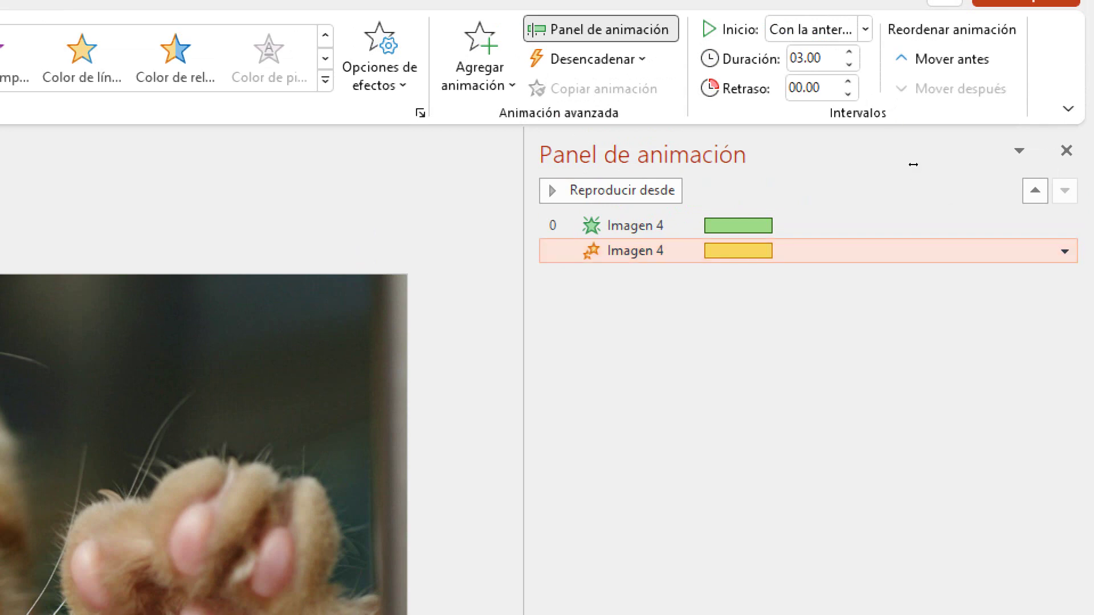
pyautogui.moveTo(915, 164)
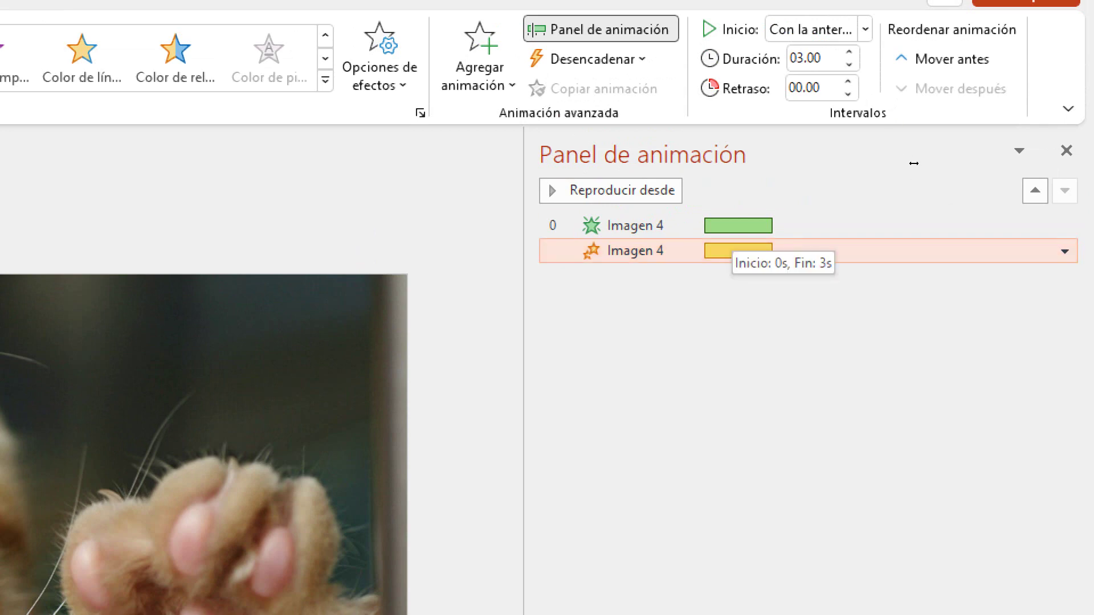
pyautogui.moveTo(910, 163); pyautogui.dragTo(930, 169)
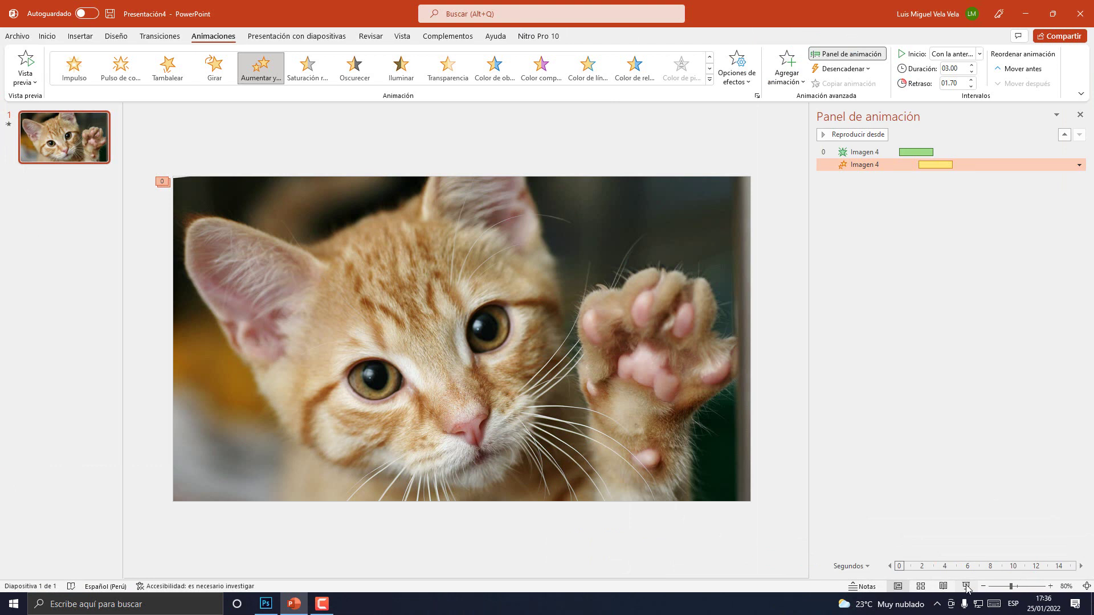
pyautogui.click(966, 586)
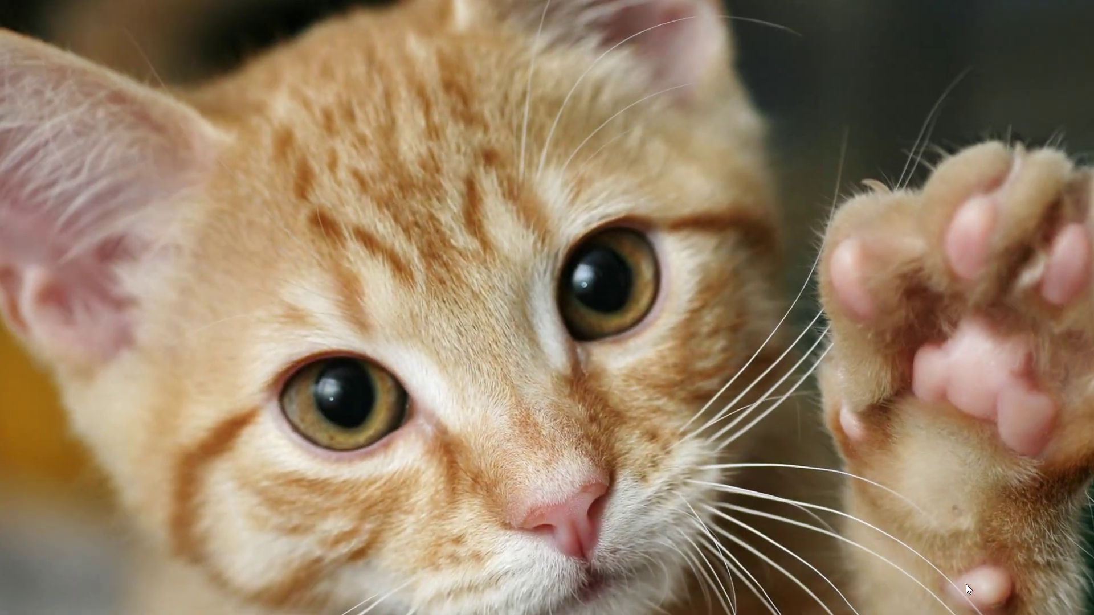
pyautogui.press('Escape')
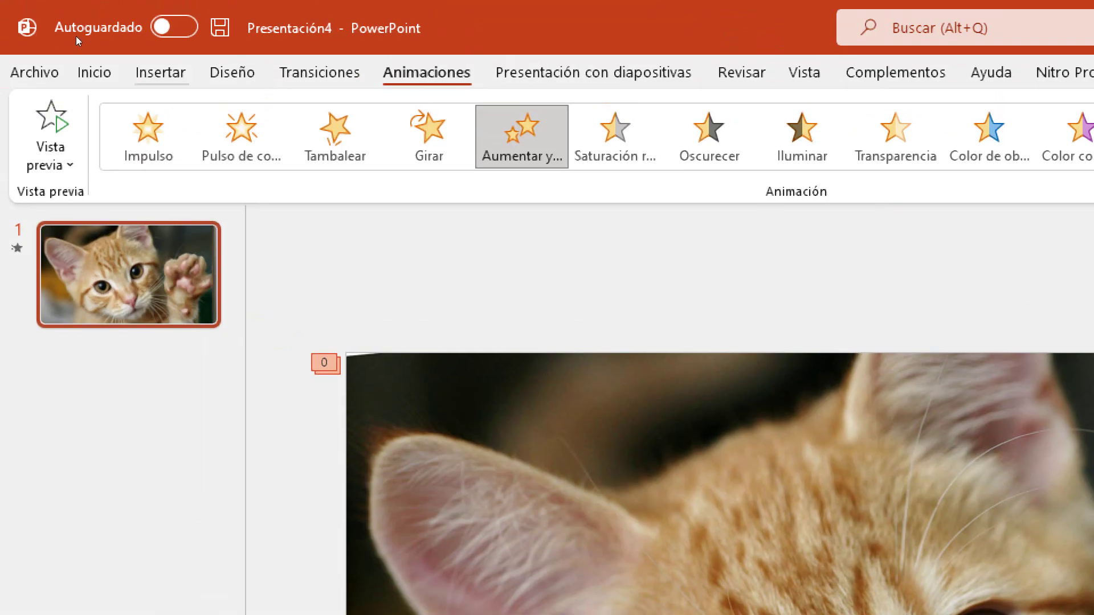
# Insert the monkey photo 02.jpg from Animales and align it exactly over the cat photo.
pyautogui.click(79, 36)
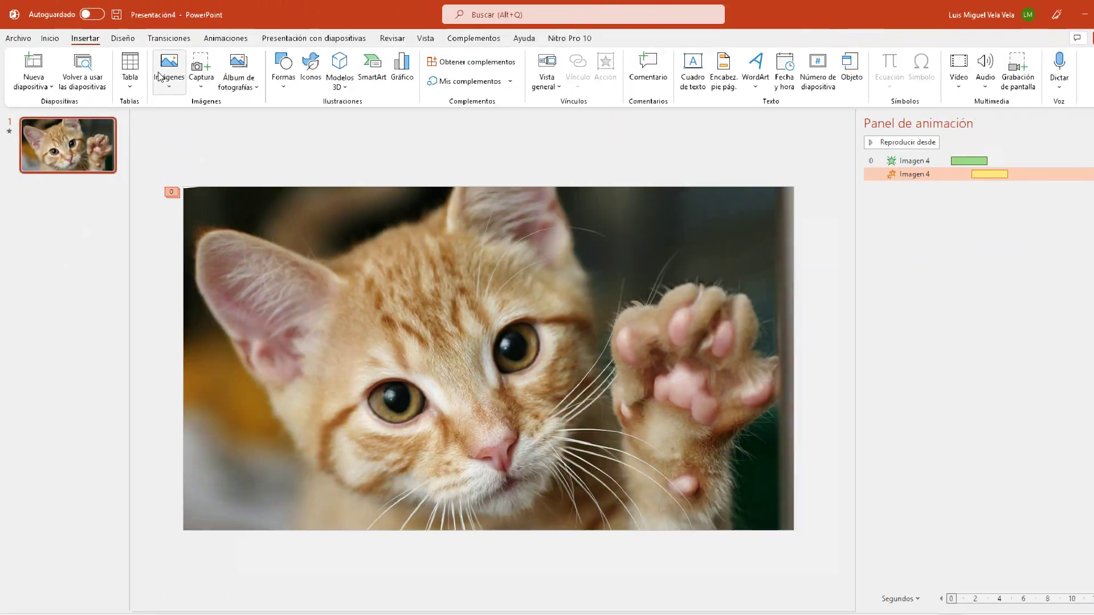
pyautogui.click(160, 67)
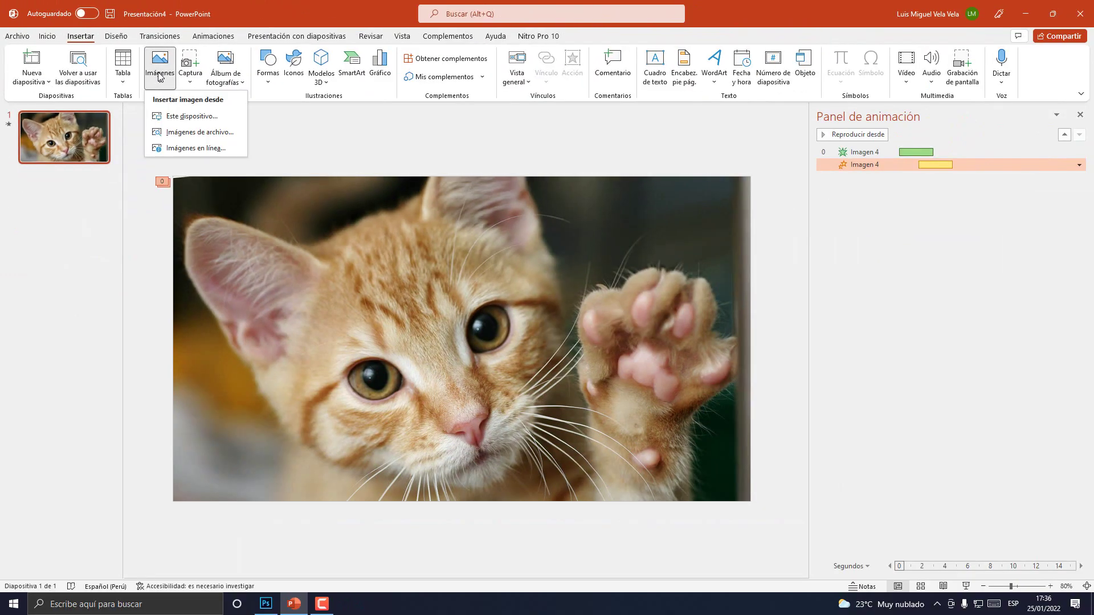
pyautogui.click(181, 115)
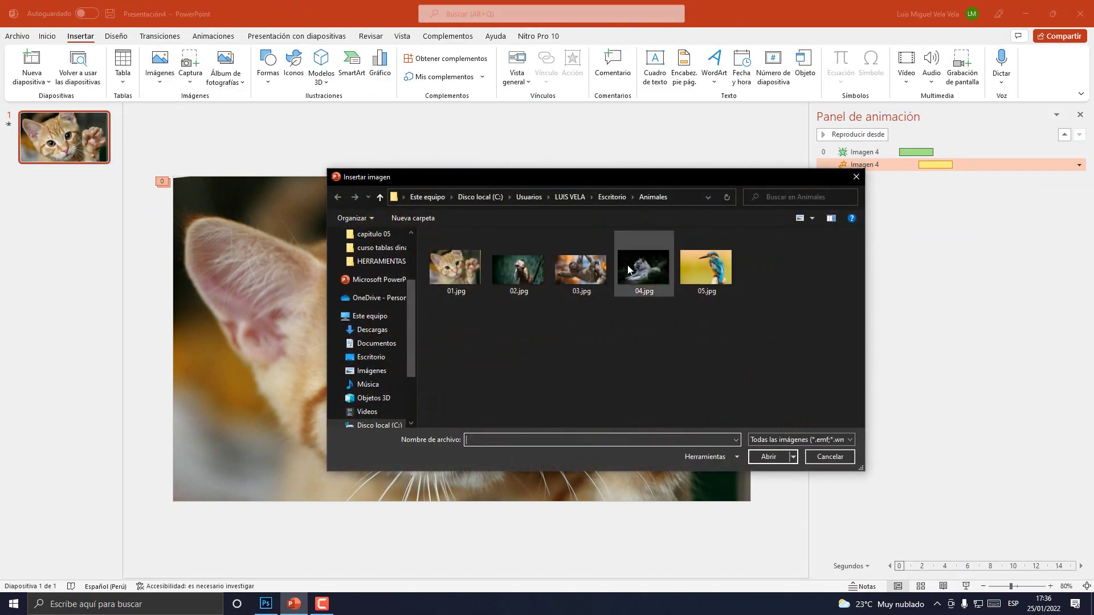
pyautogui.doubleClick(531, 272)
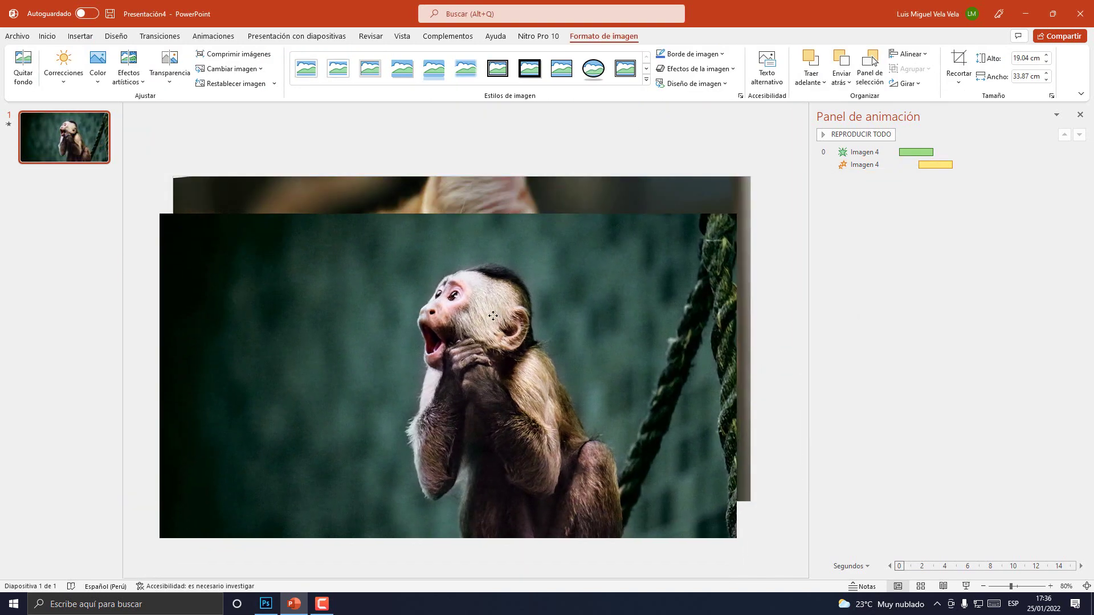
pyautogui.moveTo(507, 297)
pyautogui.mouseDown()
pyautogui.moveTo(518, 296)
pyautogui.moveTo(502, 297)
pyautogui.mouseUp()
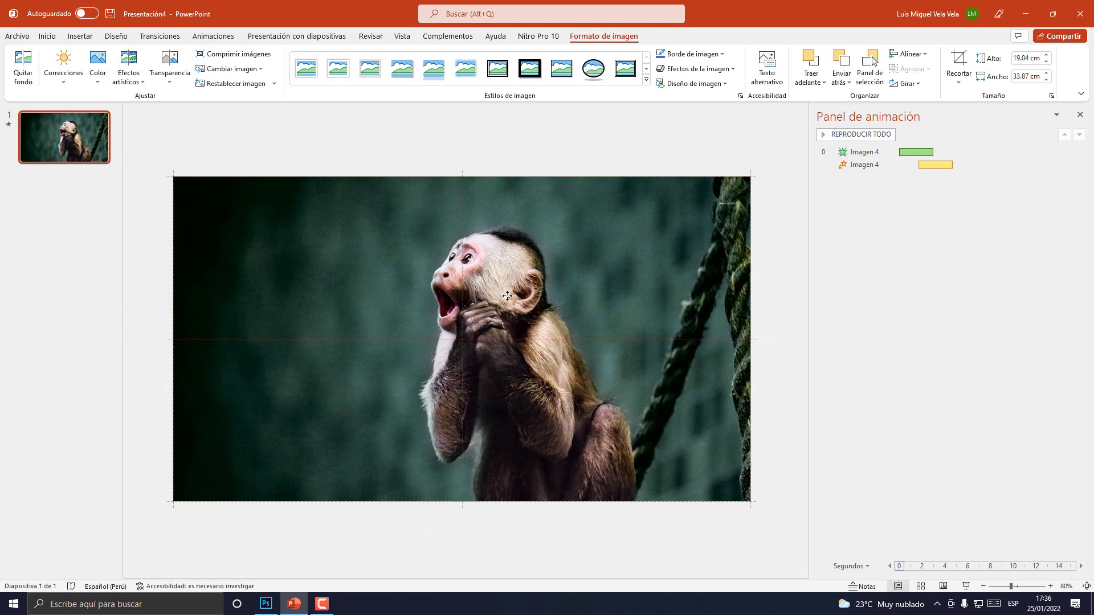
pyautogui.moveTo(503, 297); pyautogui.dragTo(502, 296)
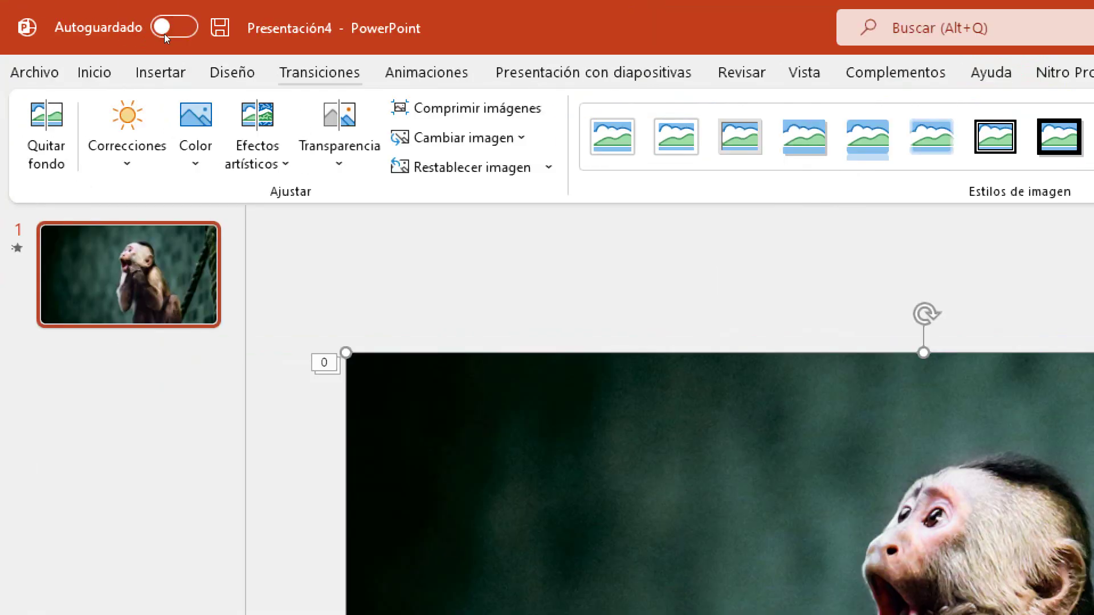
pyautogui.click(215, 36)
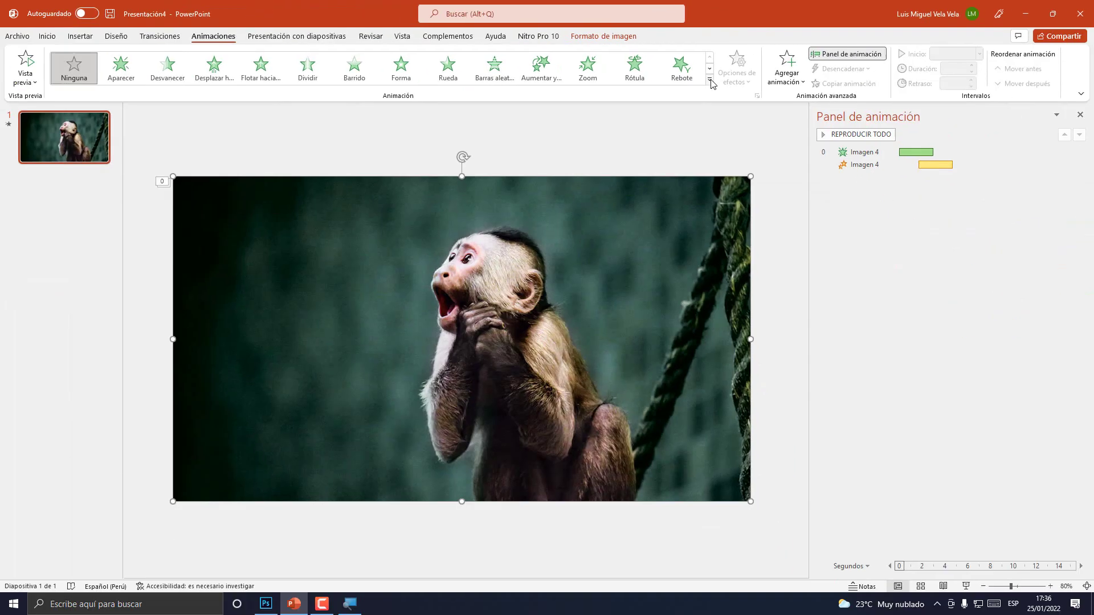
# Apply a Dividir entrance to the monkey photo: 03.00 s, Con la anterior, 4-second delay.
pyautogui.click(712, 84)
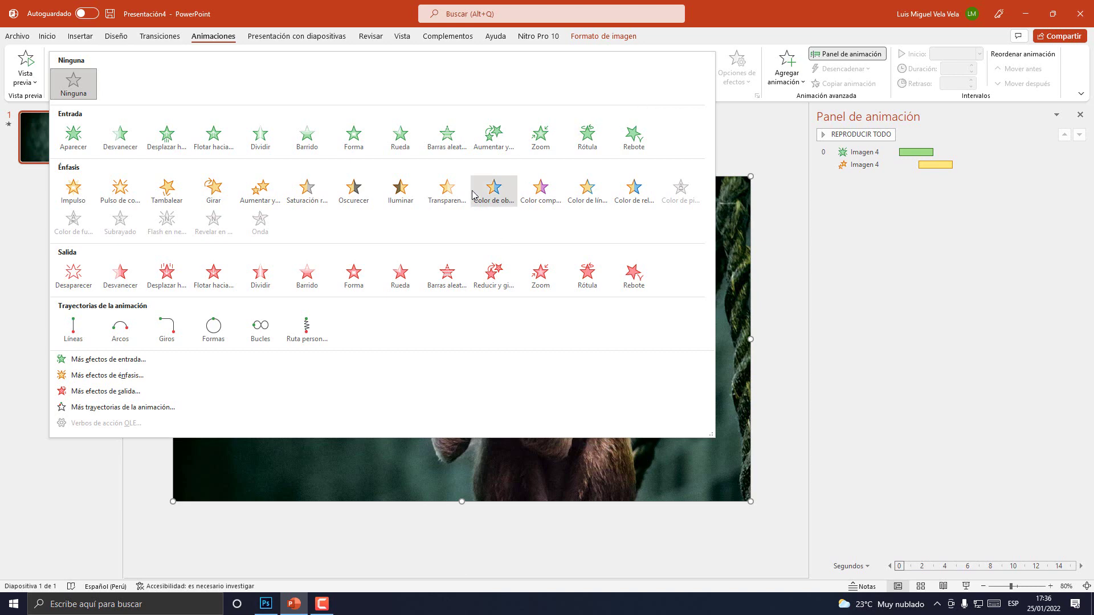
pyautogui.click(261, 142)
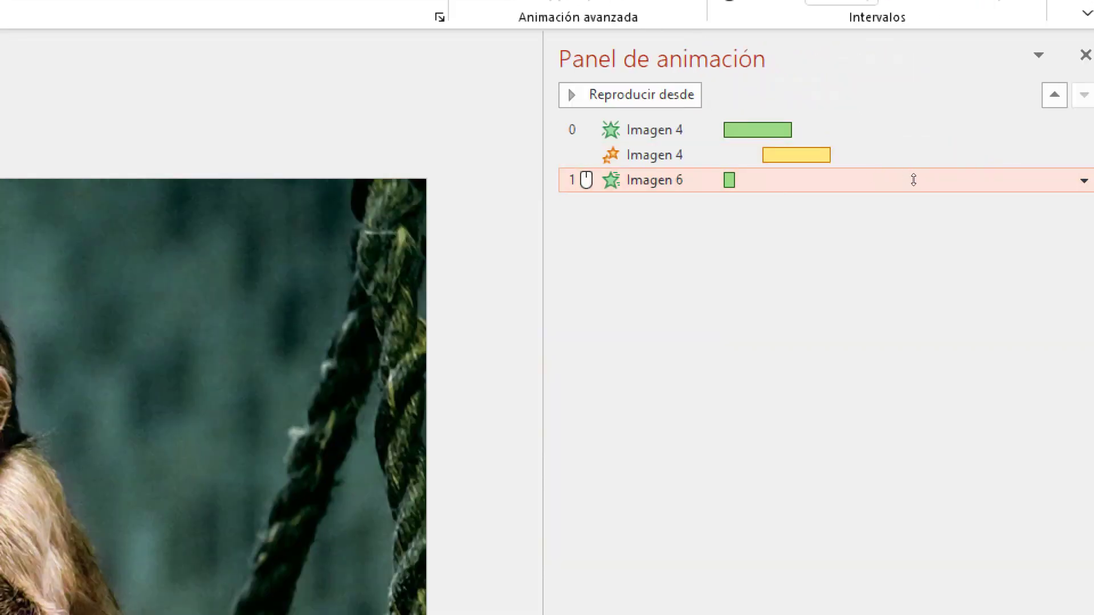
pyautogui.press('Up')
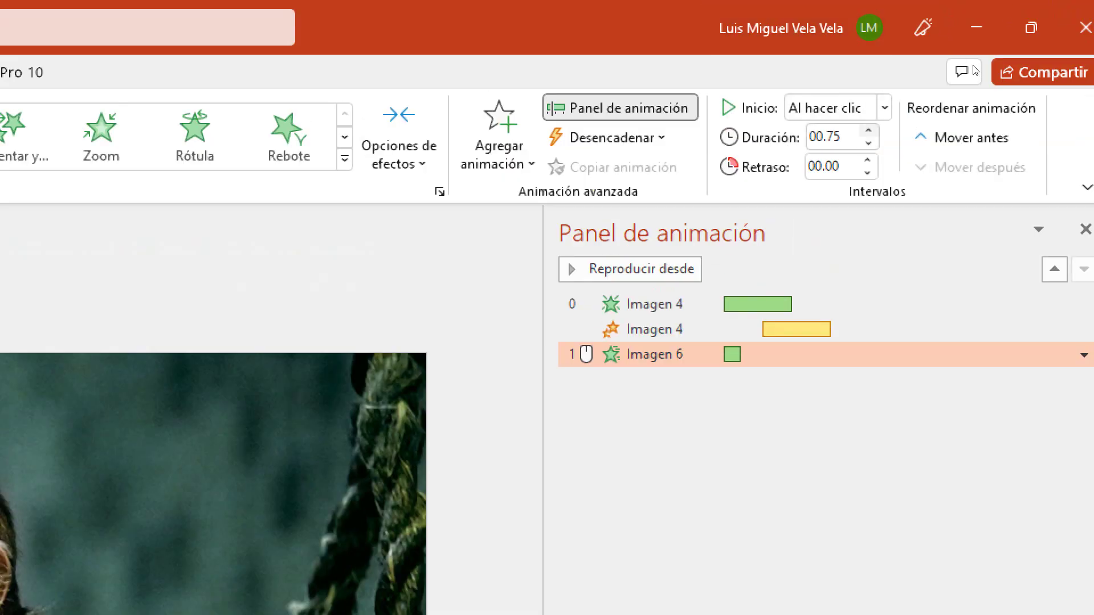
pyautogui.press('Up')
pyautogui.press('Up')
pyautogui.press('Up')
pyautogui.press('Up')
pyautogui.press('Up')
pyautogui.press('Up')
pyautogui.press('Up')
pyautogui.press('Up')
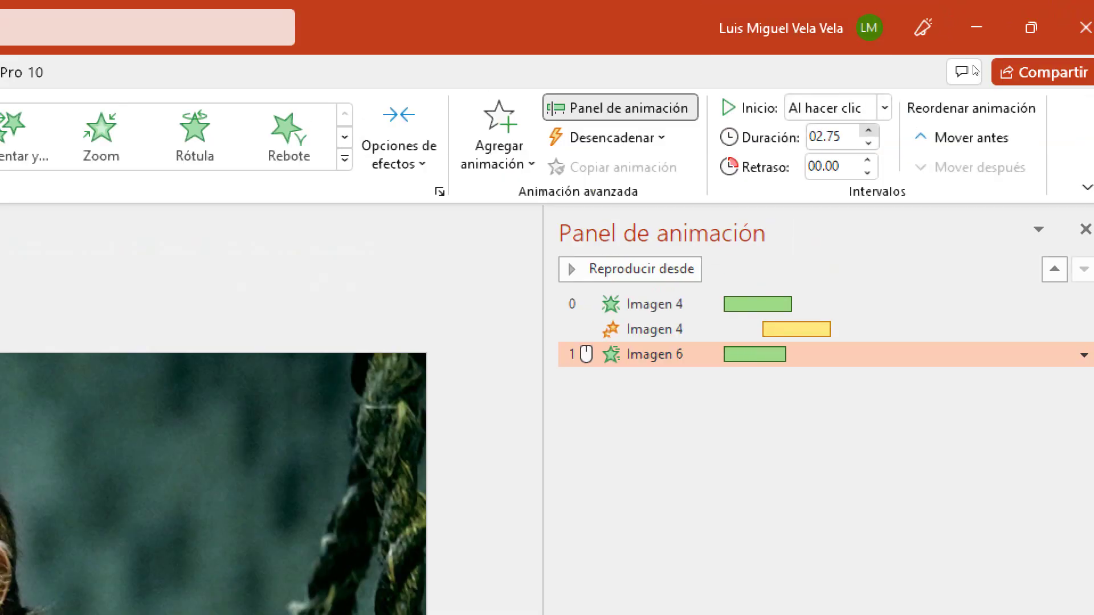
pyautogui.press('Up')
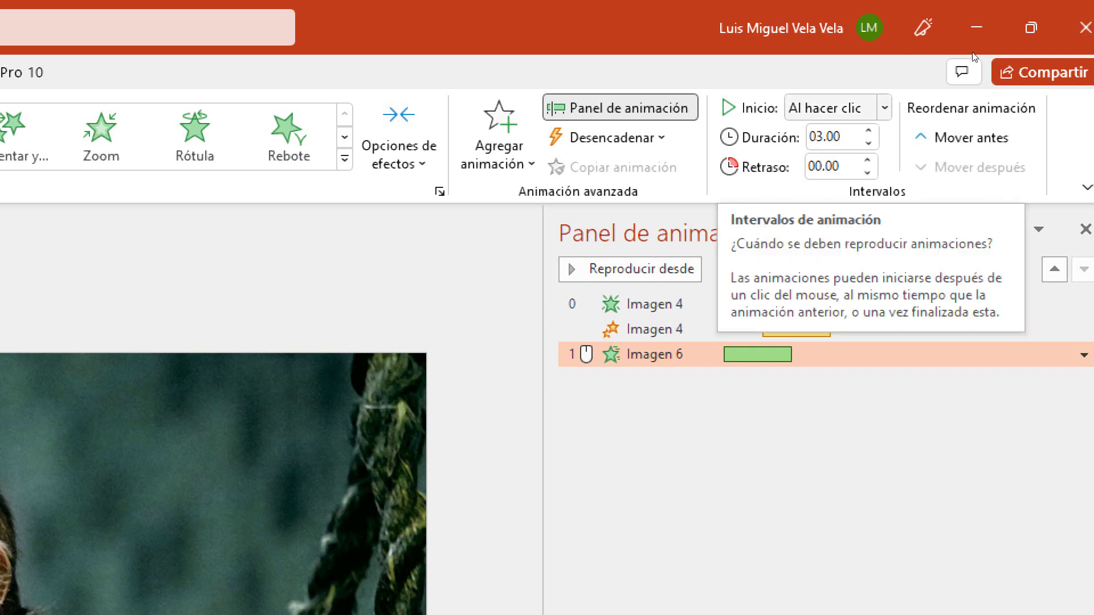
pyautogui.hotkey('alt', 'Down')
pyautogui.press('Down')
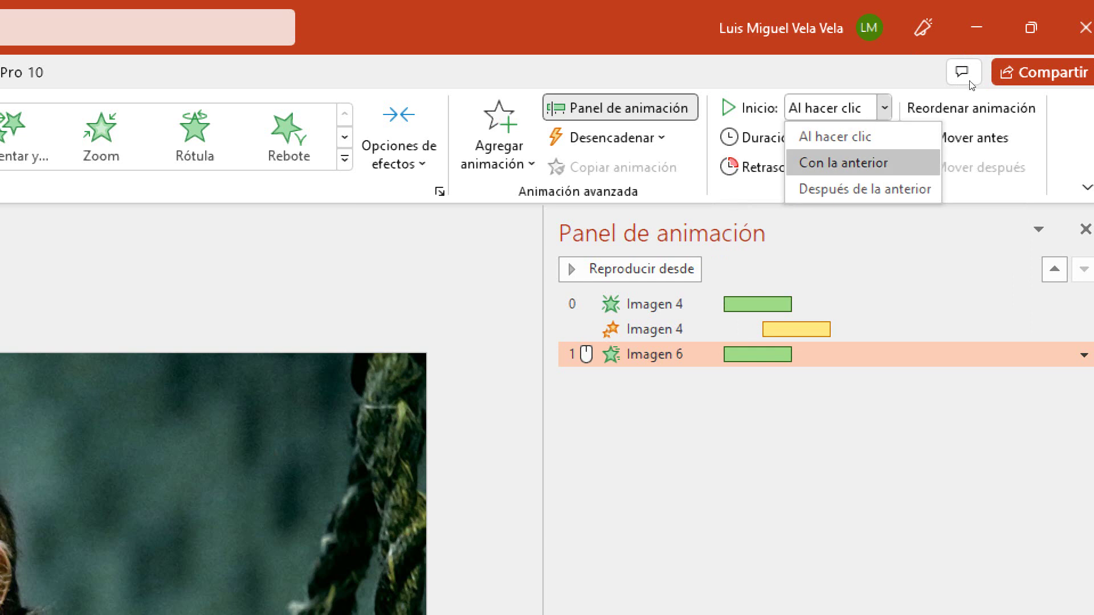
pyautogui.press('Return')
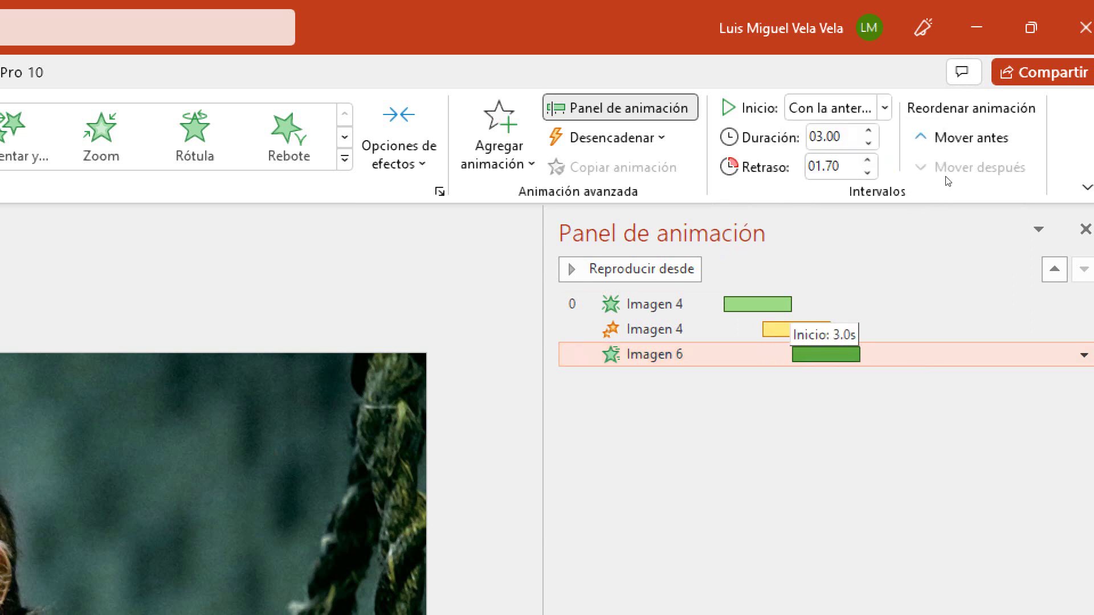
pyautogui.moveTo(930, 177); pyautogui.dragTo(955, 178)
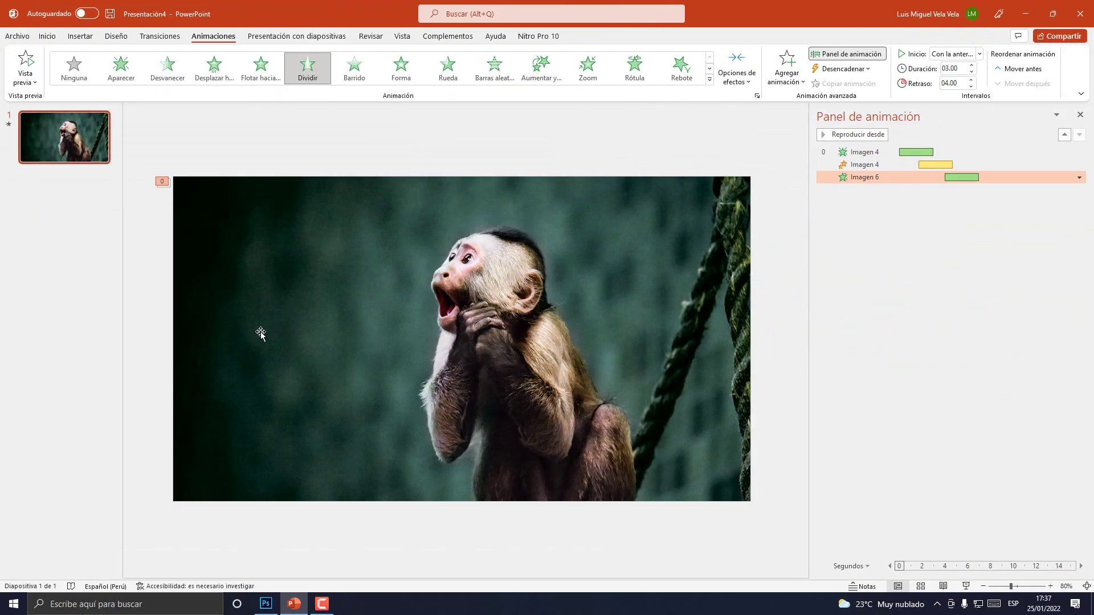
# Add a 03.00-second Tambalear emphasis to the monkey photo, starting with the previous animation.
pyautogui.click(261, 333)
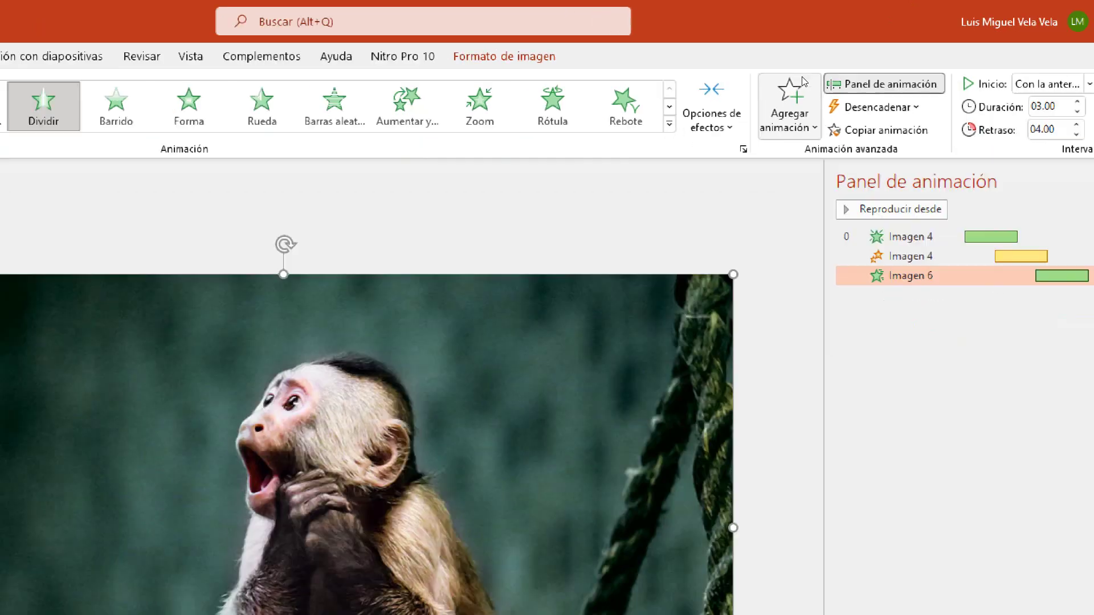
pyautogui.click(804, 80)
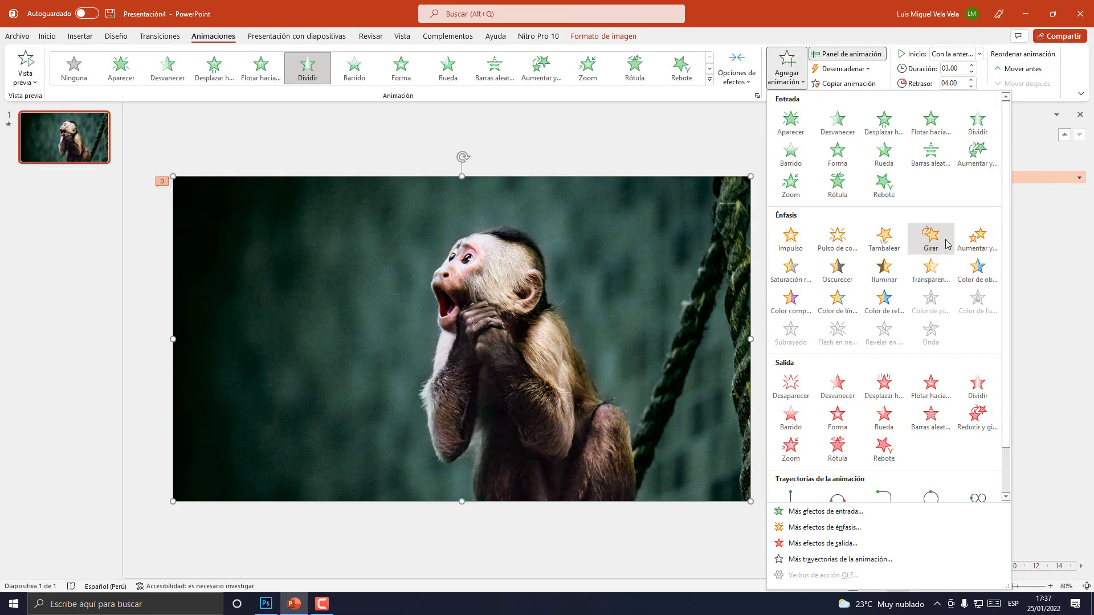
pyautogui.click(879, 238)
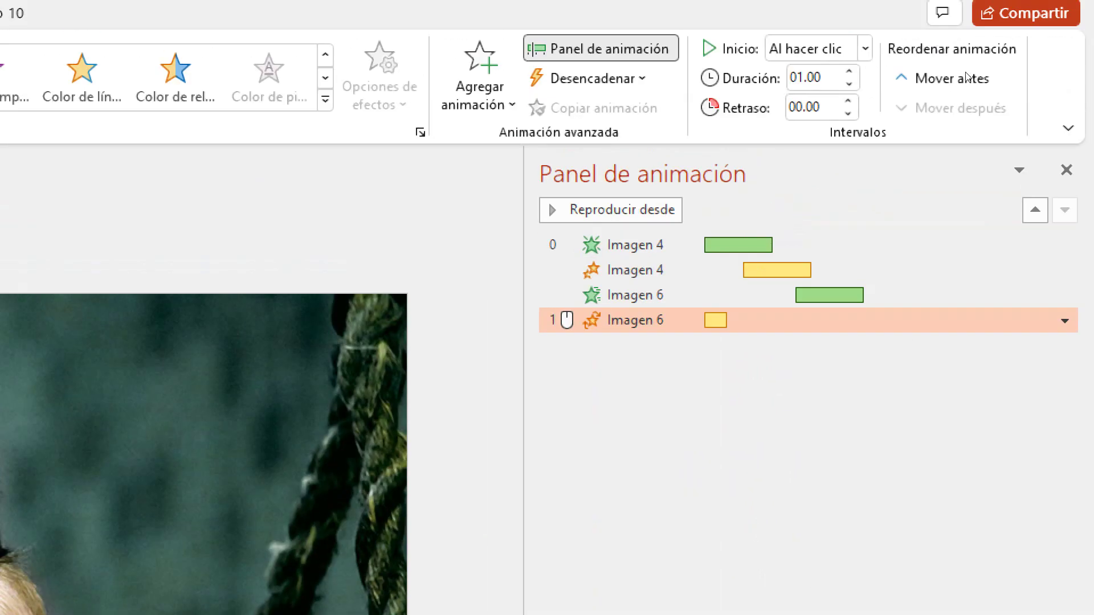
pyautogui.press('Up')
pyautogui.press('Up')
pyautogui.press('Up')
pyautogui.press('Up')
pyautogui.press('Up')
pyautogui.press('Up')
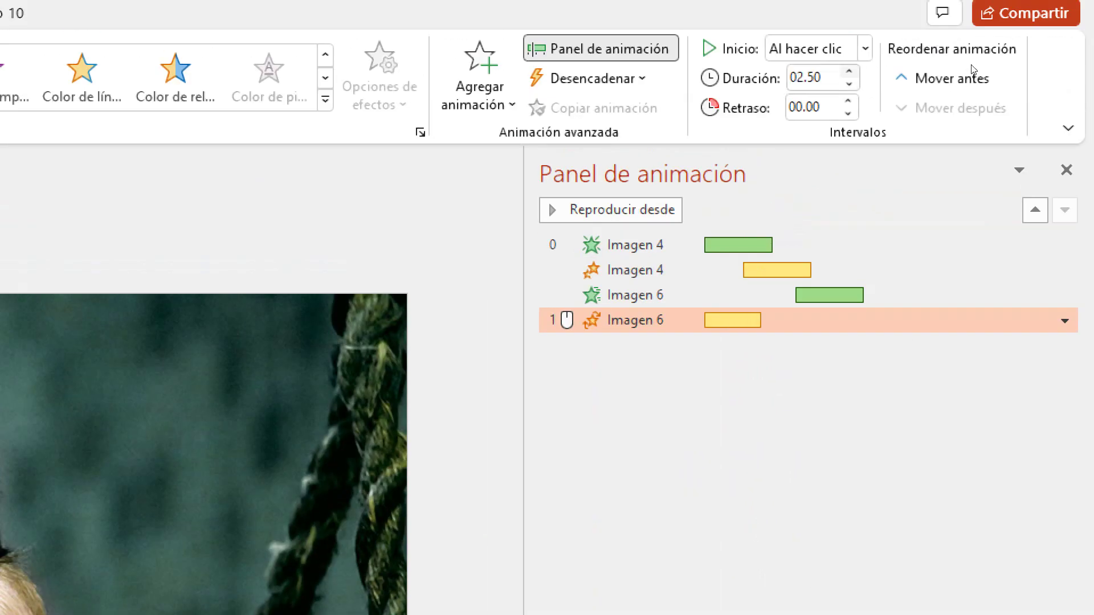
pyautogui.press('Up')
pyautogui.press('Up')
pyautogui.hotkey('shift', 'Tab')
pyautogui.hotkey('alt', 'Down')
pyautogui.press('Down')
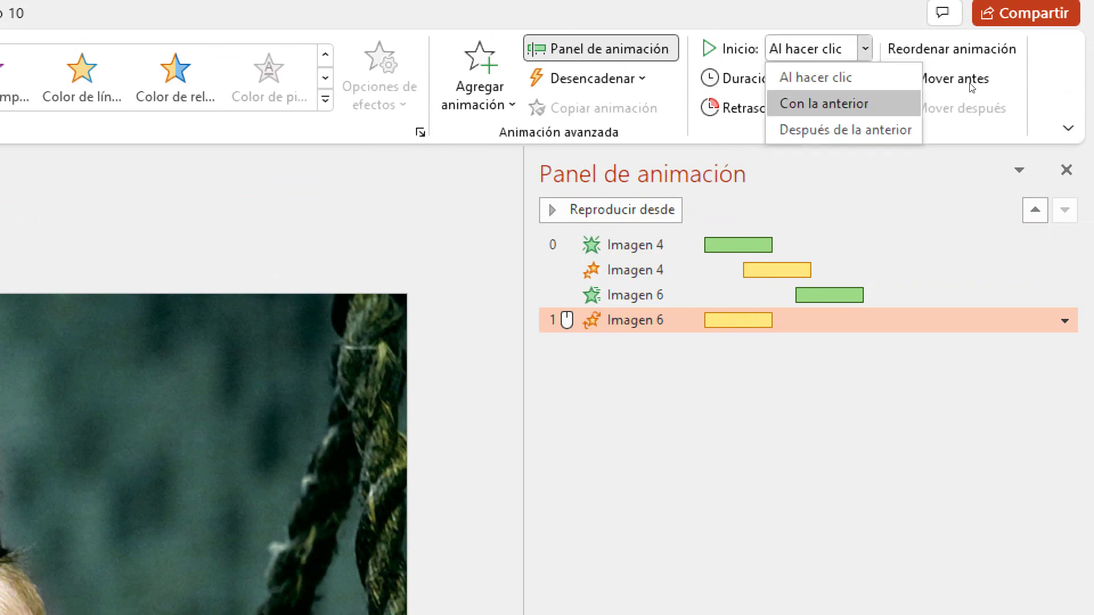
pyautogui.press('Return')
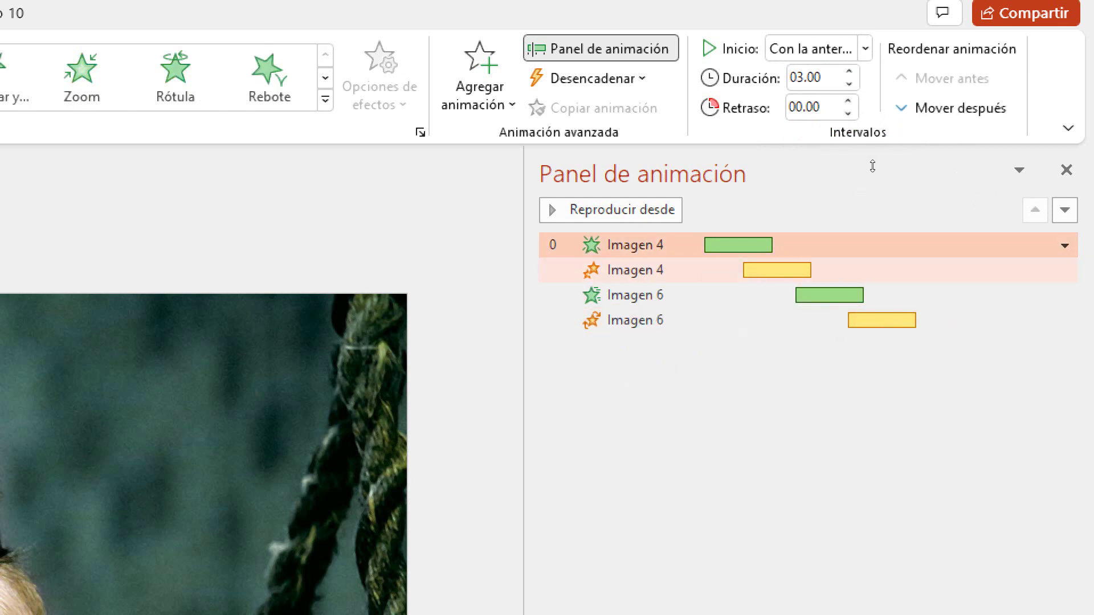
# Review each effect's Retraso in the Animation Pane, ending on the monkey emphasis at 06.30 seconds.
pyautogui.press('Down')
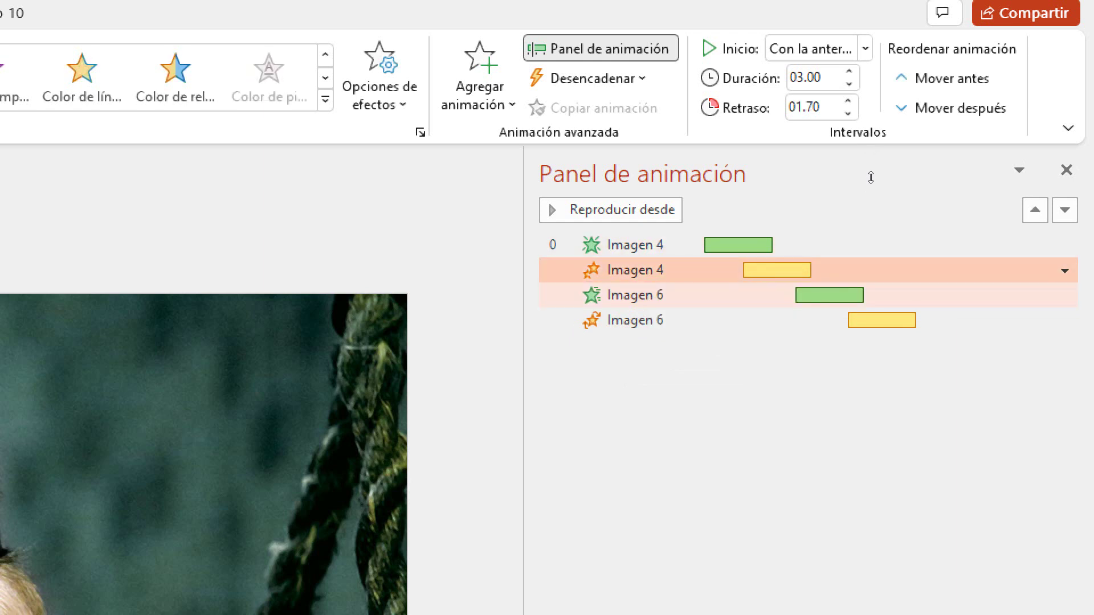
pyautogui.press('Down')
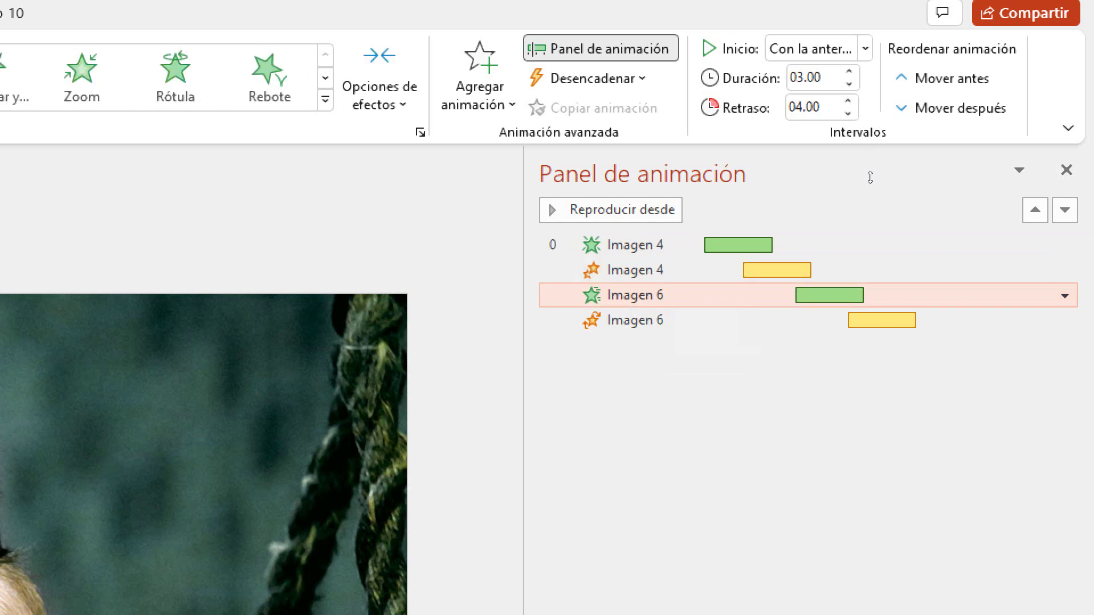
pyautogui.press('Down')
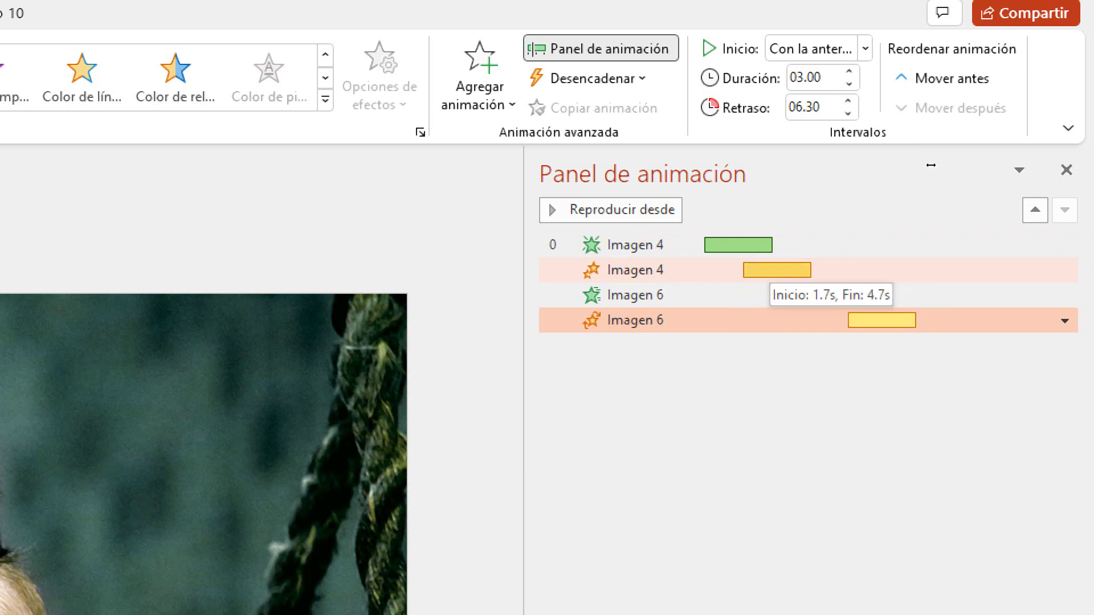
pyautogui.press('Up')
pyautogui.press('Up')
pyautogui.press('Down')
pyautogui.press('Down')
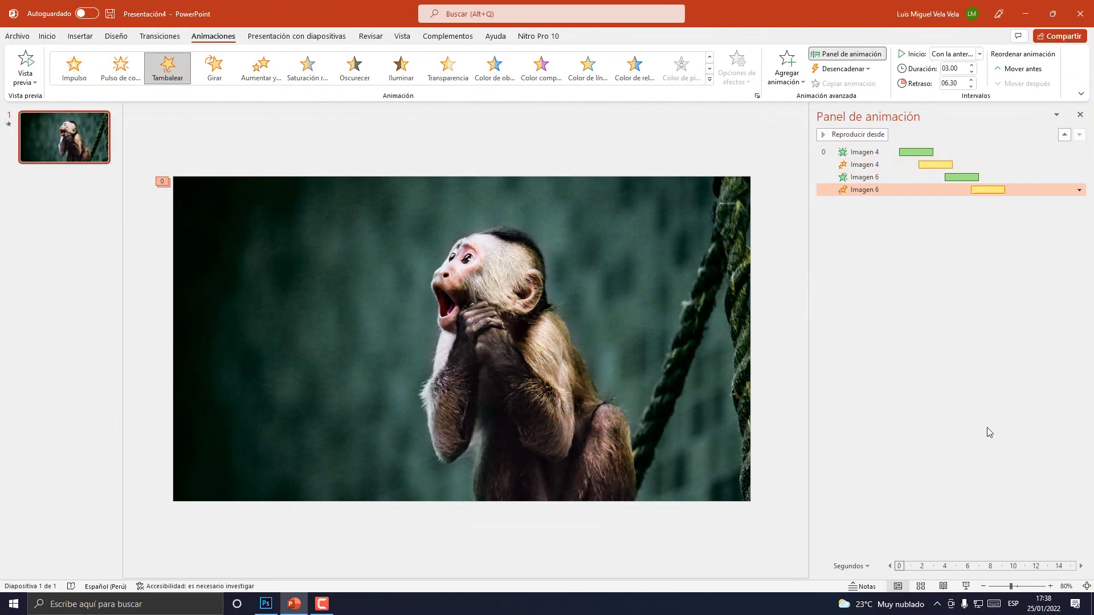
pyautogui.click(972, 588)
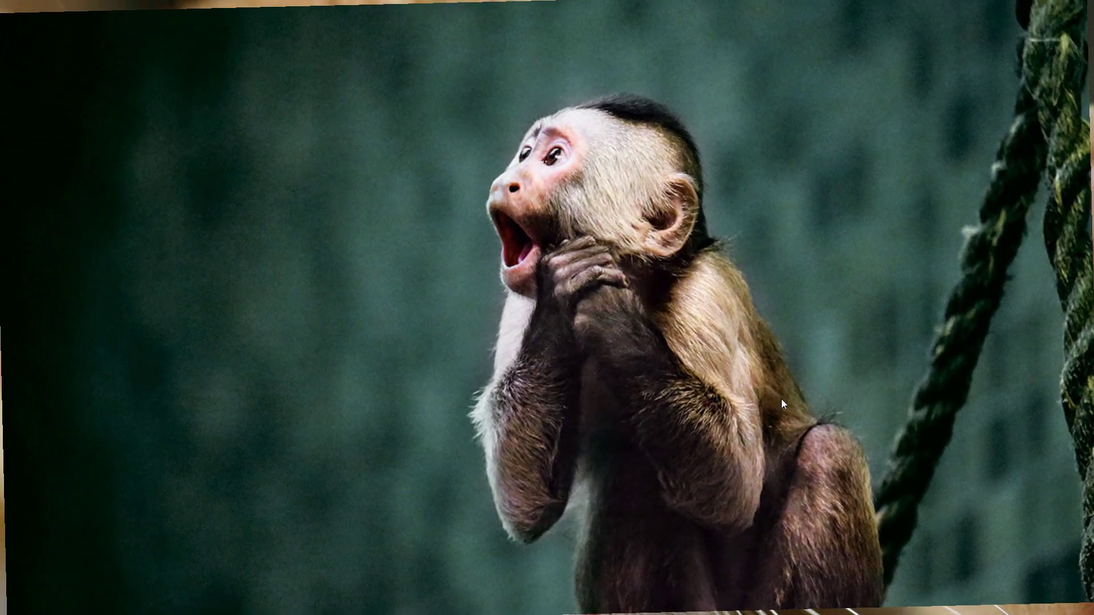
pyautogui.press('Escape')
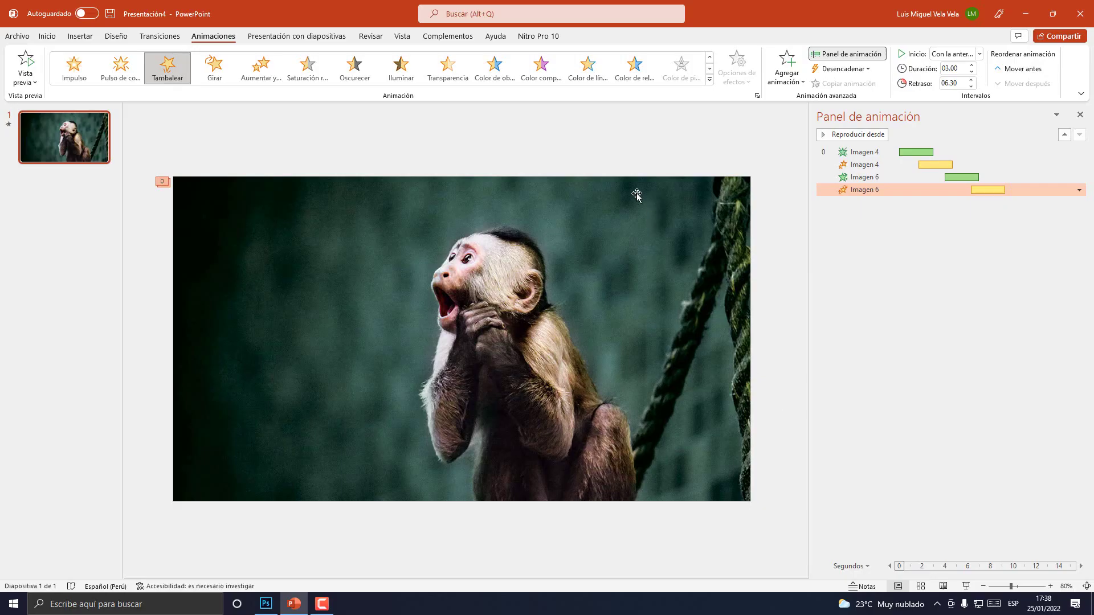
pyautogui.click(555, 155)
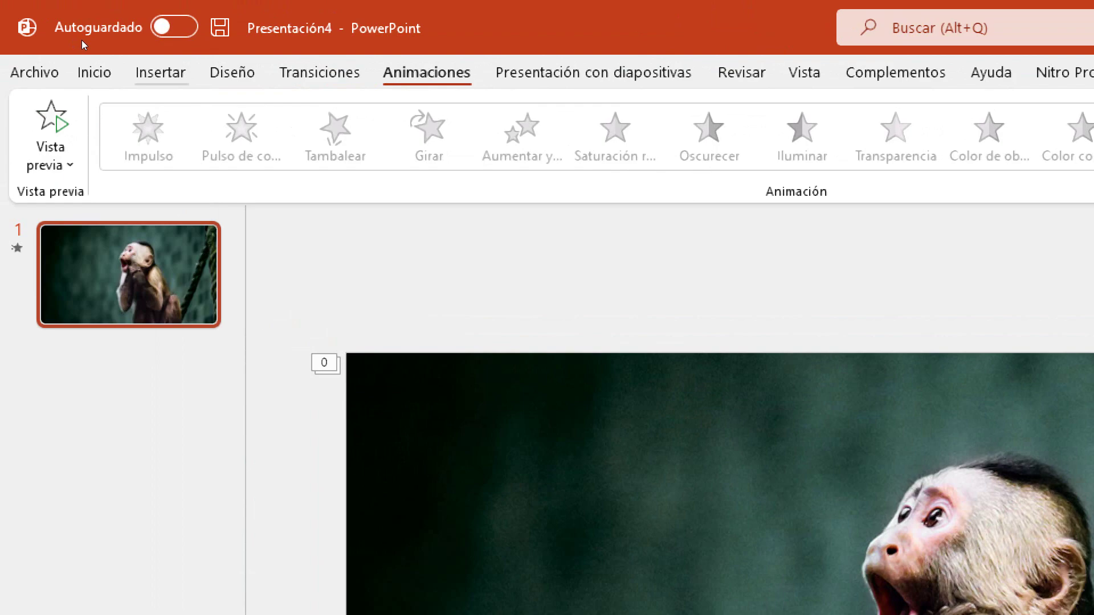
# Insert the sloth photo 03.jpg from Animales and close the Ideas de diseño pane.
pyautogui.click(80, 37)
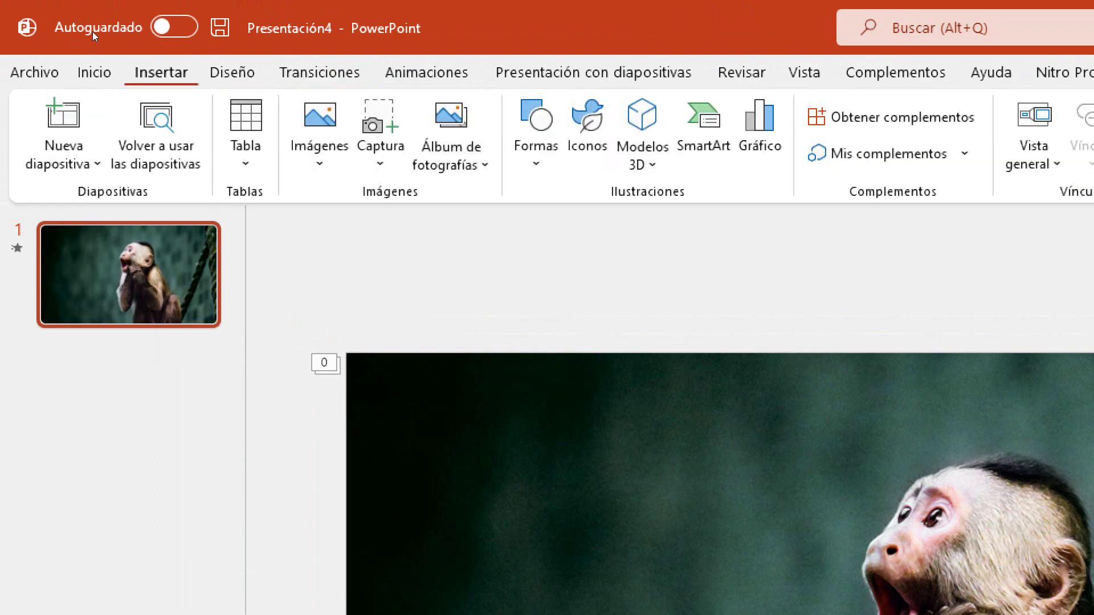
pyautogui.press('Return')
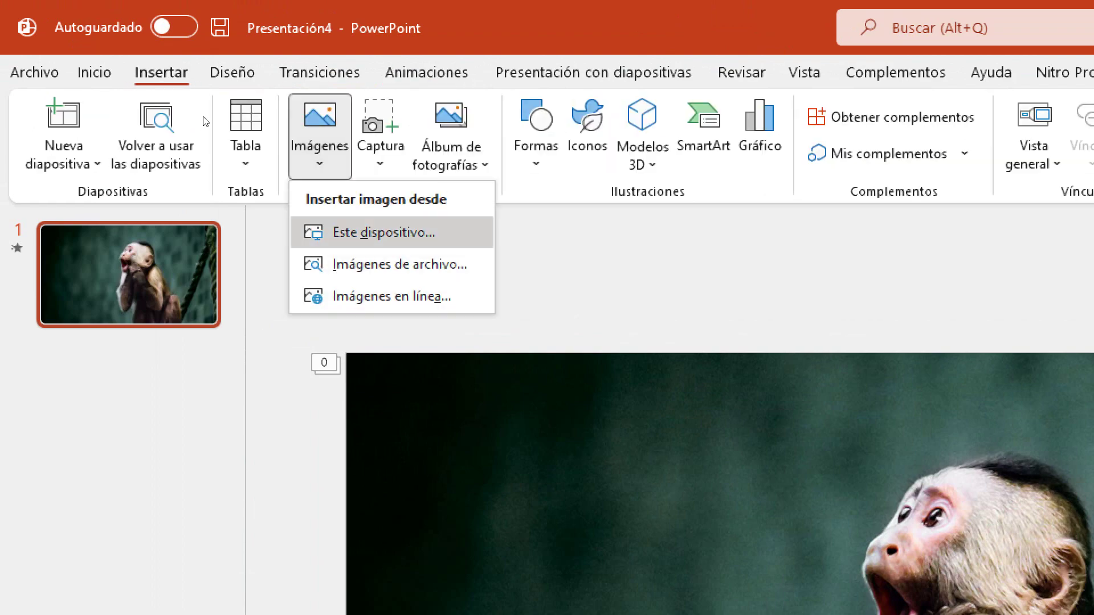
pyautogui.press('Return')
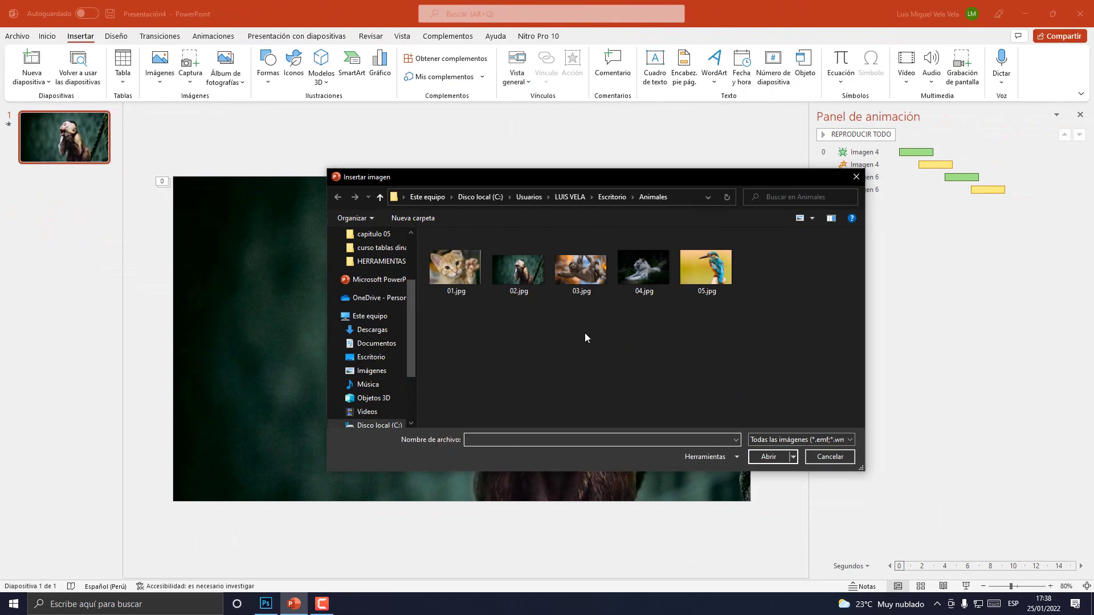
pyautogui.doubleClick(586, 274)
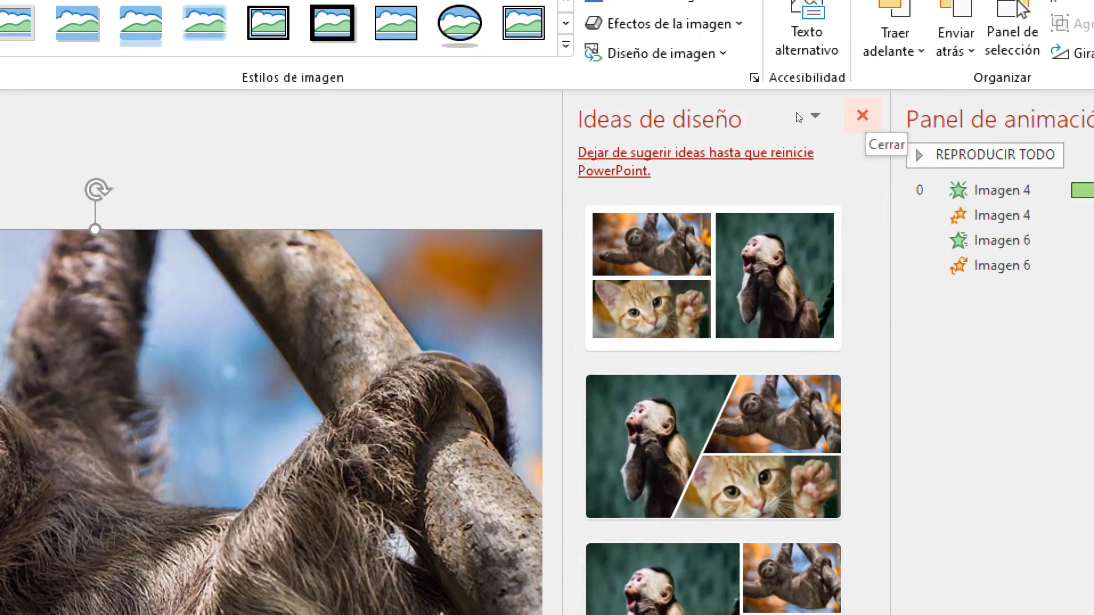
pyautogui.click(863, 116)
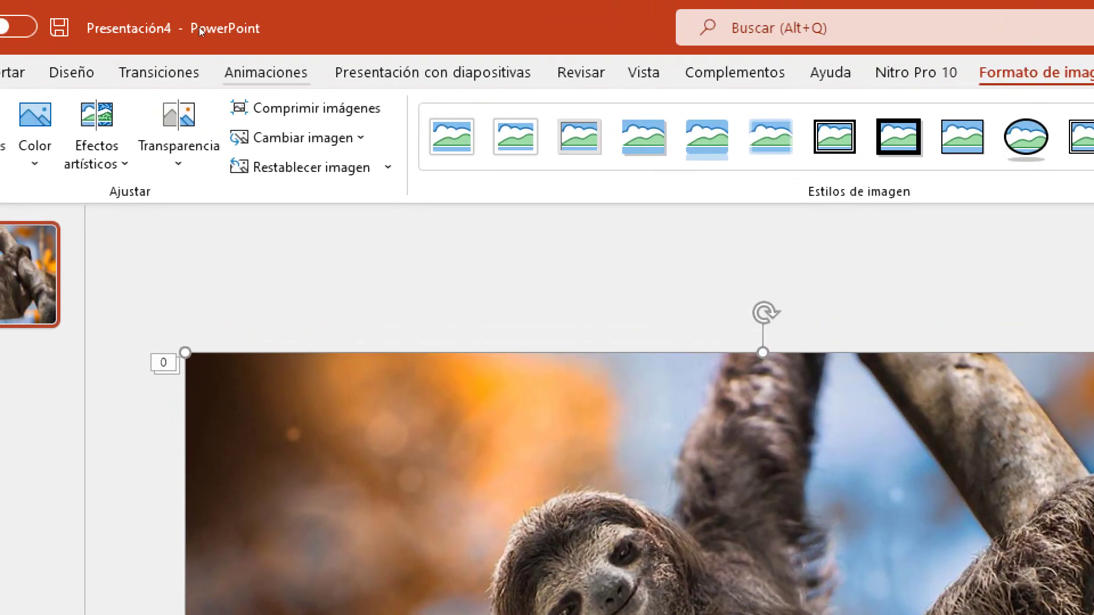
pyautogui.click(216, 36)
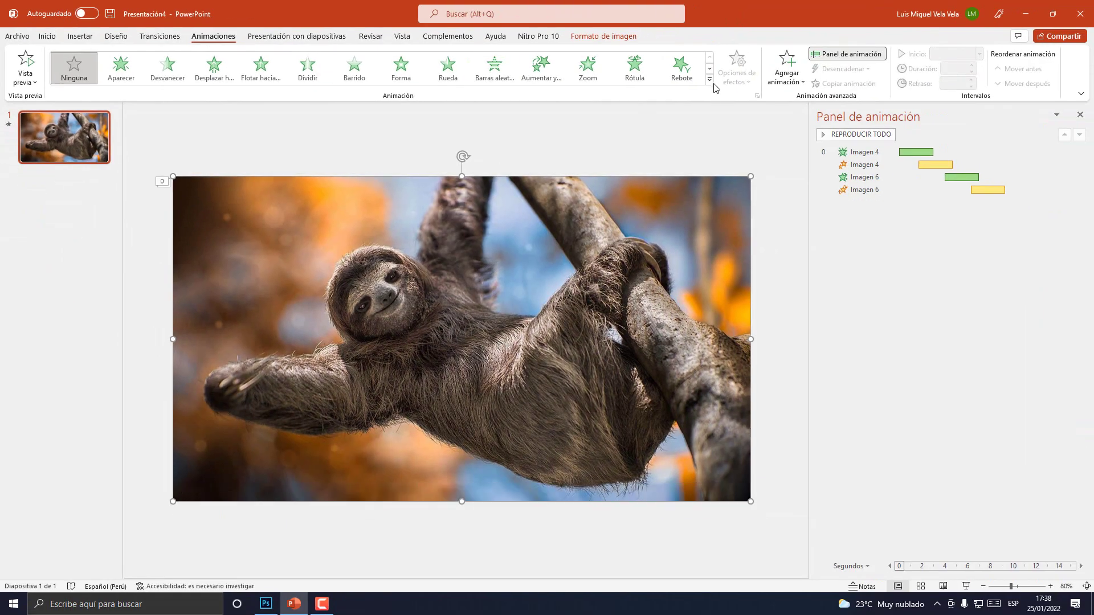
# Apply a Barrido entrance to the sloth photo and lengthen it to 03.00 seconds.
pyautogui.click(712, 89)
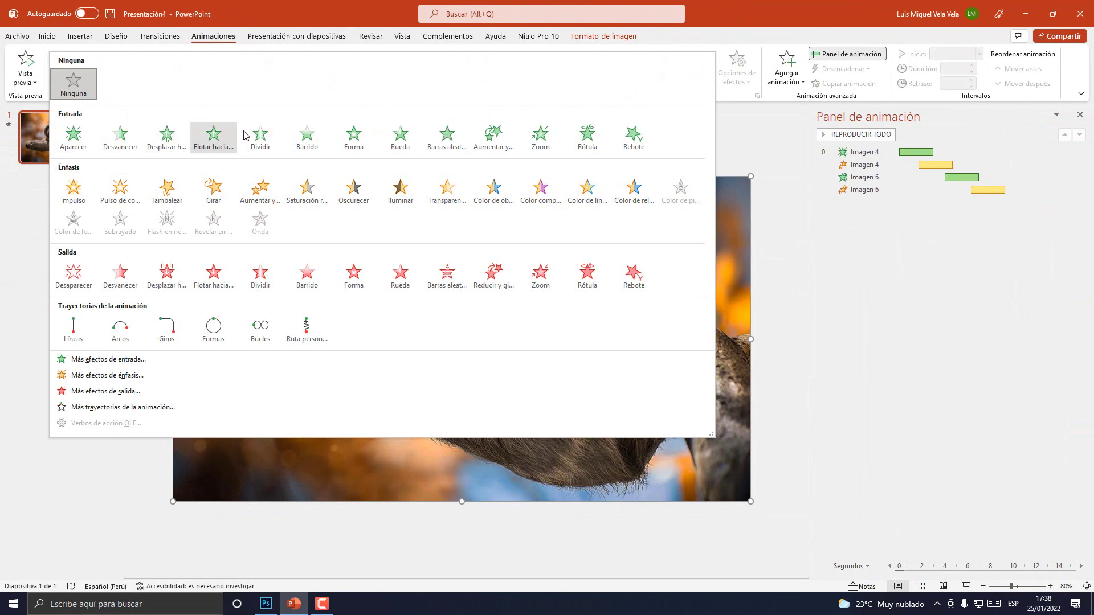
pyautogui.click(308, 139)
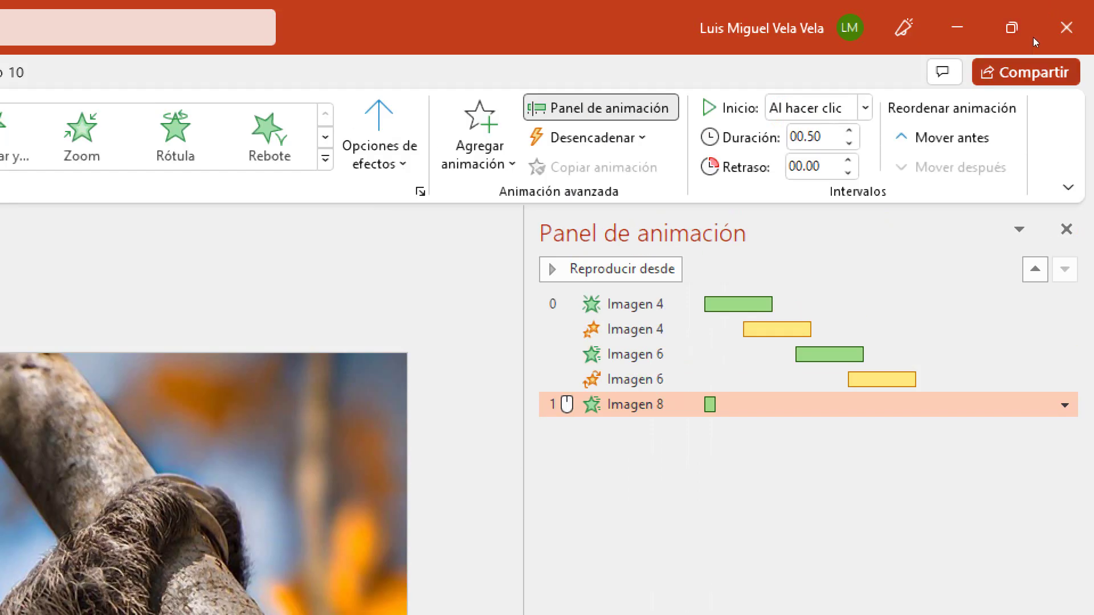
pyautogui.press('Up')
pyautogui.press('Up')
pyautogui.press('Up')
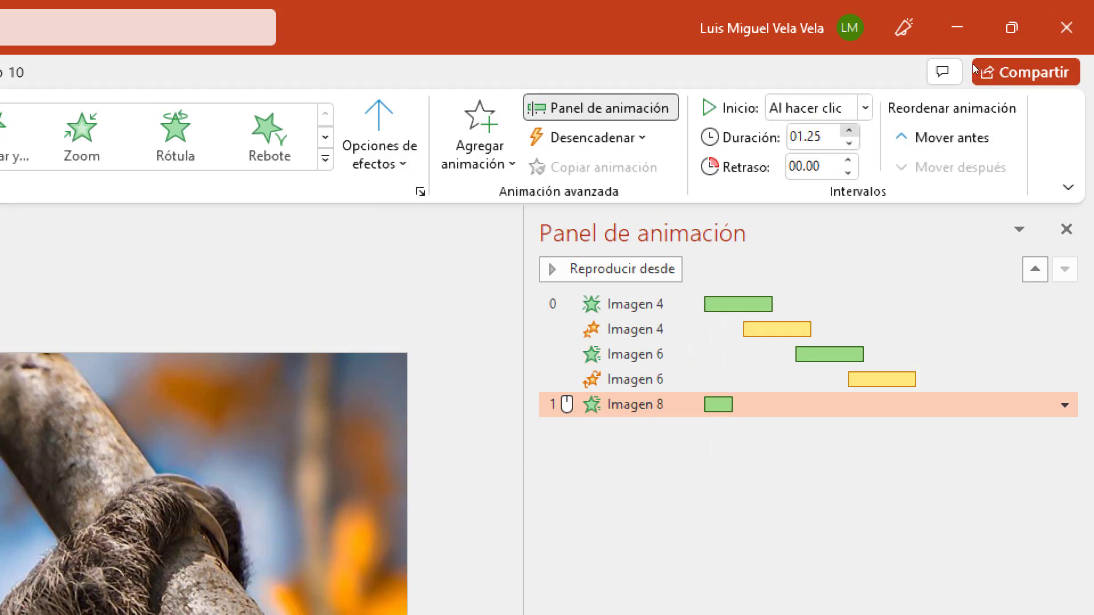
pyautogui.press('Up')
pyautogui.press('Up')
pyautogui.press('Up')
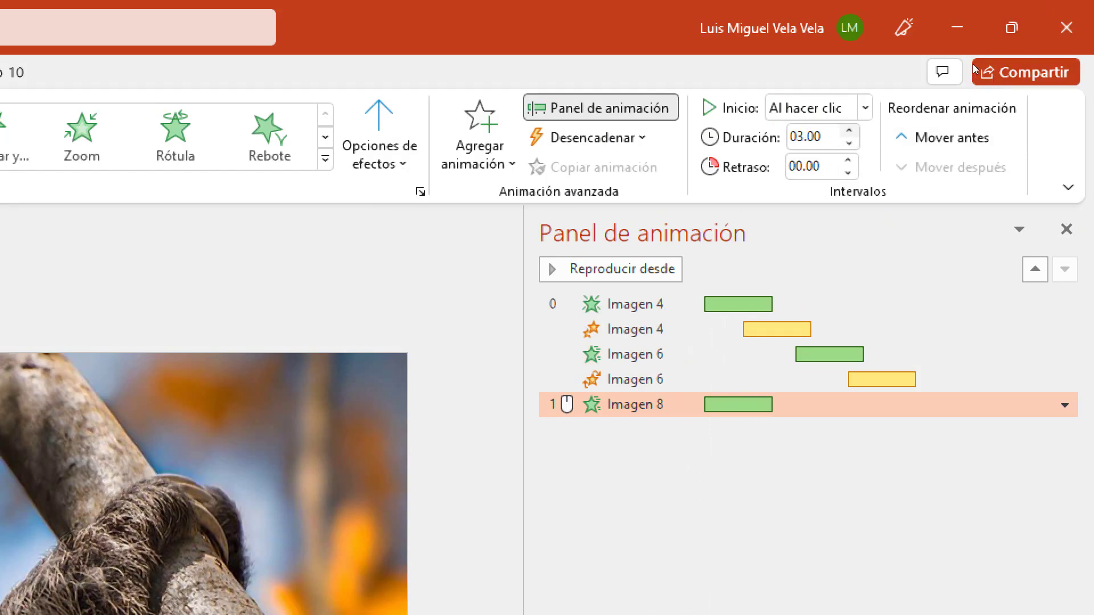
# Make Imagen 8 start with the previous effect, delayed to 08.60 seconds after Imagen 6.
pyautogui.hotkey('shift', 'Tab')
pyautogui.hotkey('alt', 'Down')
pyautogui.press('Down')
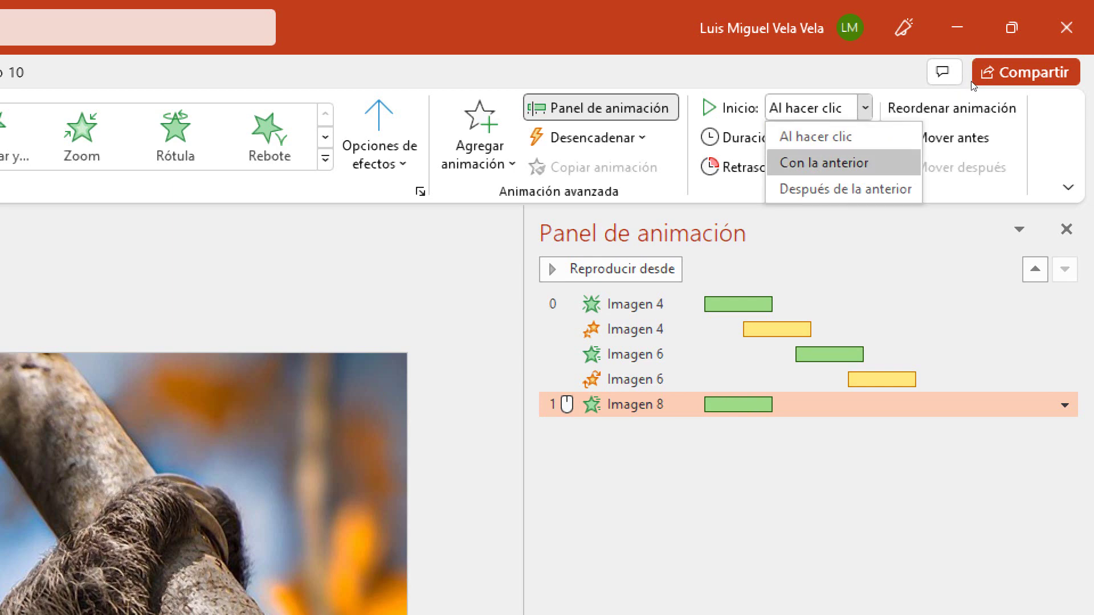
pyautogui.press('Return')
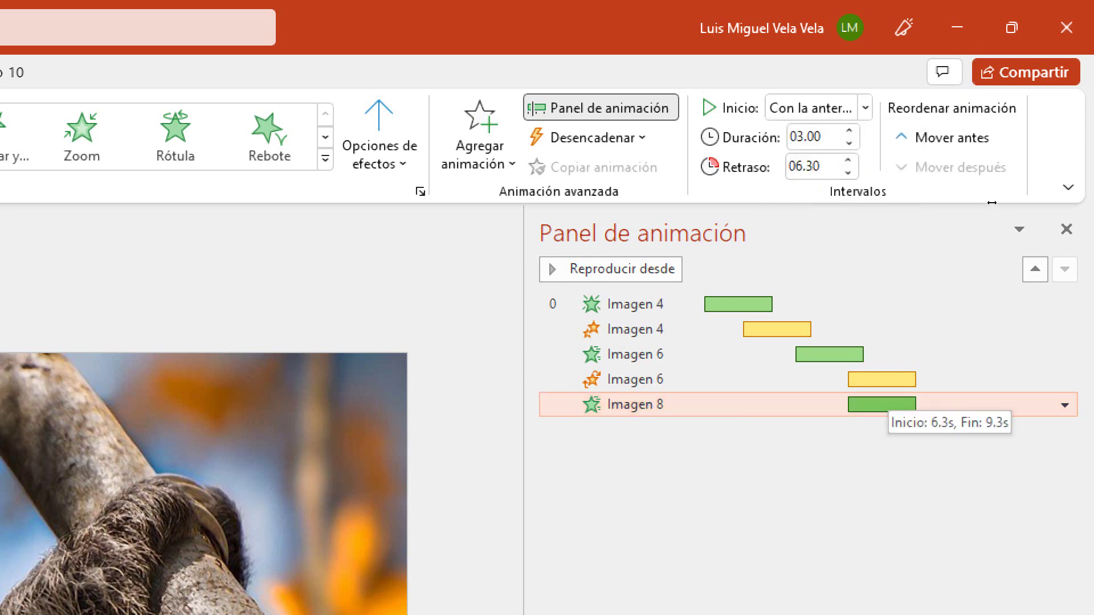
pyautogui.moveTo(881, 404); pyautogui.dragTo(932, 404)
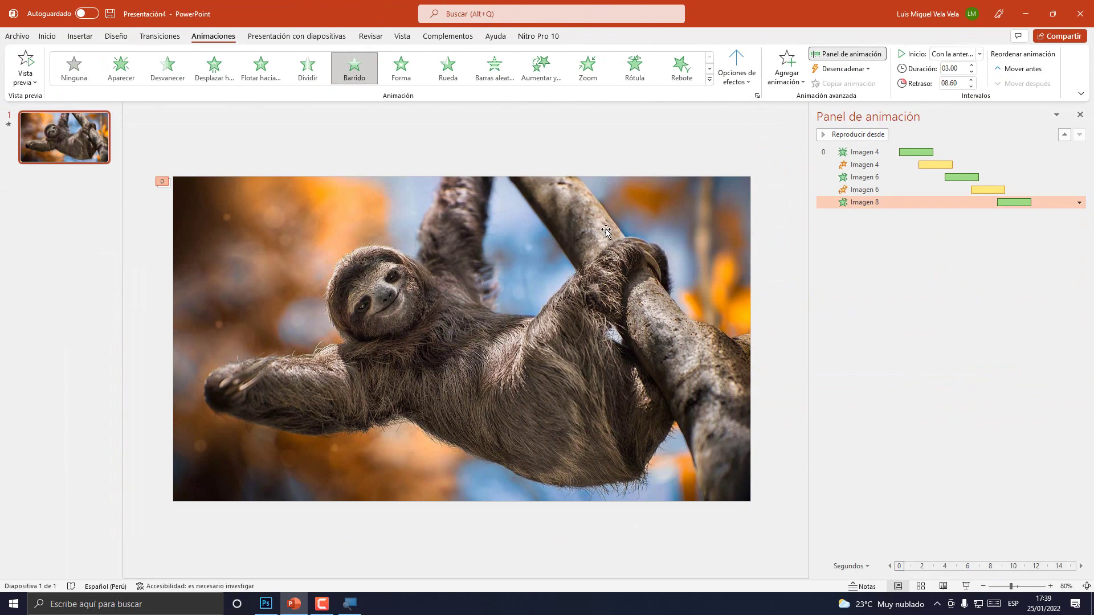
pyautogui.click(367, 306)
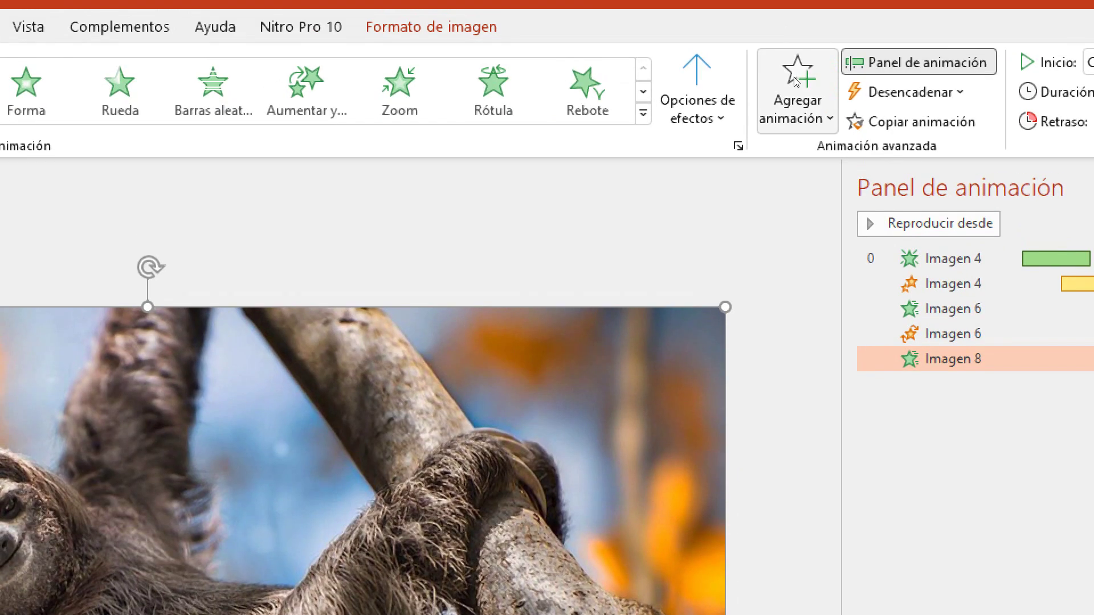
# Give the sloth a 03.00-second Girar spin, with the previous effect, at a 10.80-second delay.
pyautogui.click(796, 79)
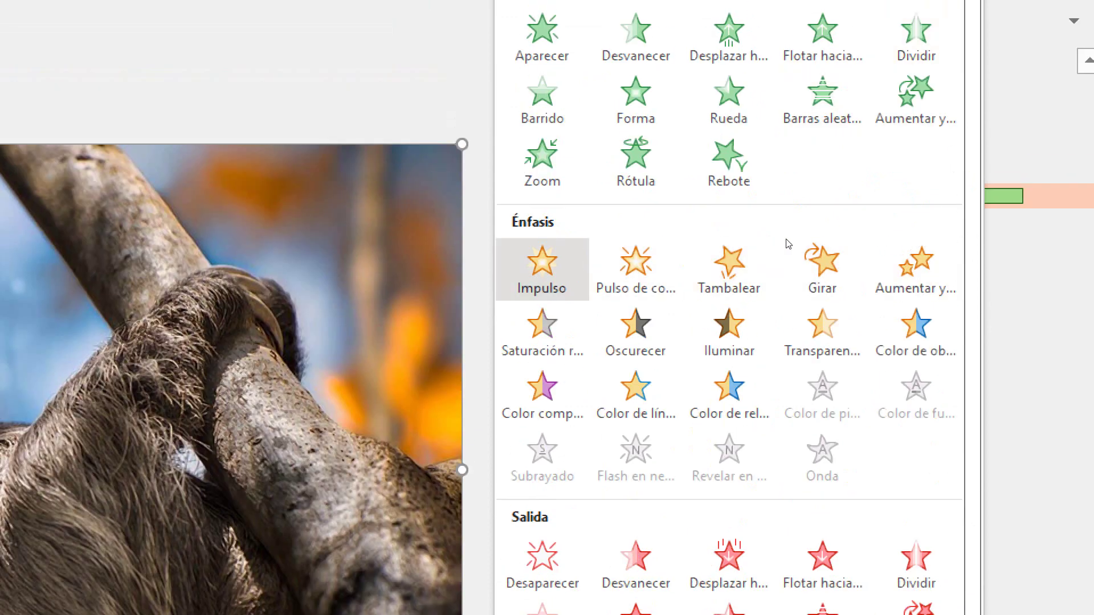
pyautogui.click(934, 241)
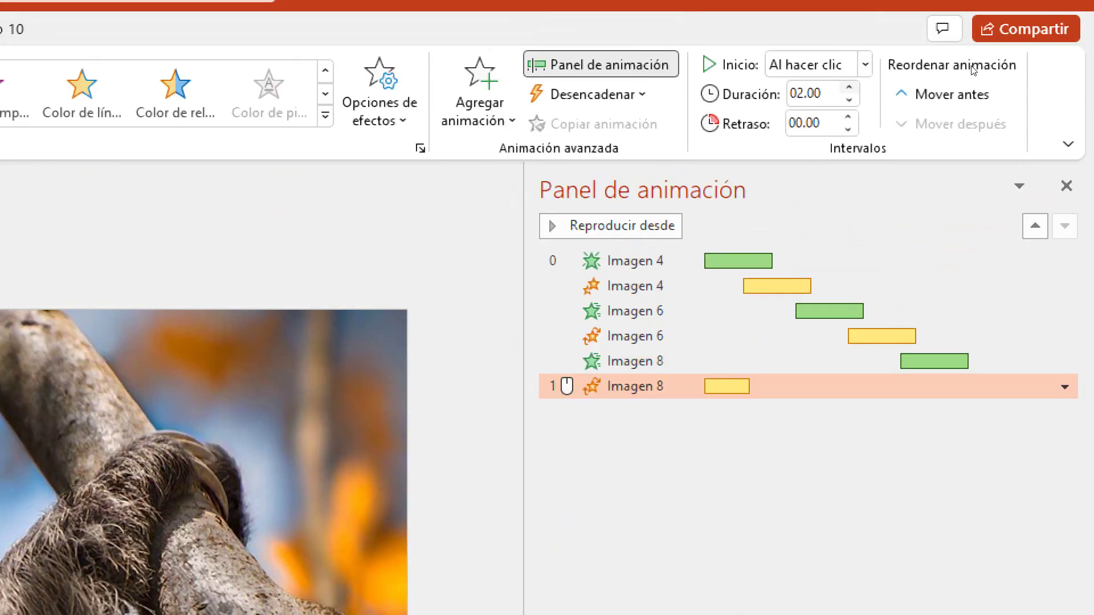
pyautogui.press('Up')
pyautogui.press('Up')
pyautogui.press('Up')
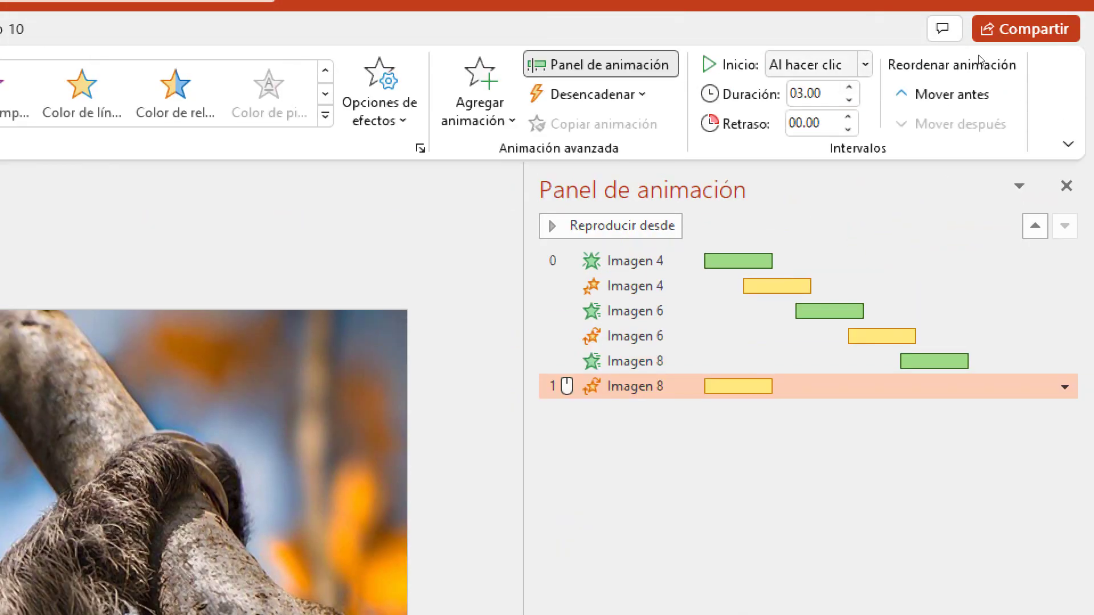
pyautogui.hotkey('alt', 'Down')
pyautogui.press('Down')
pyautogui.press('Return')
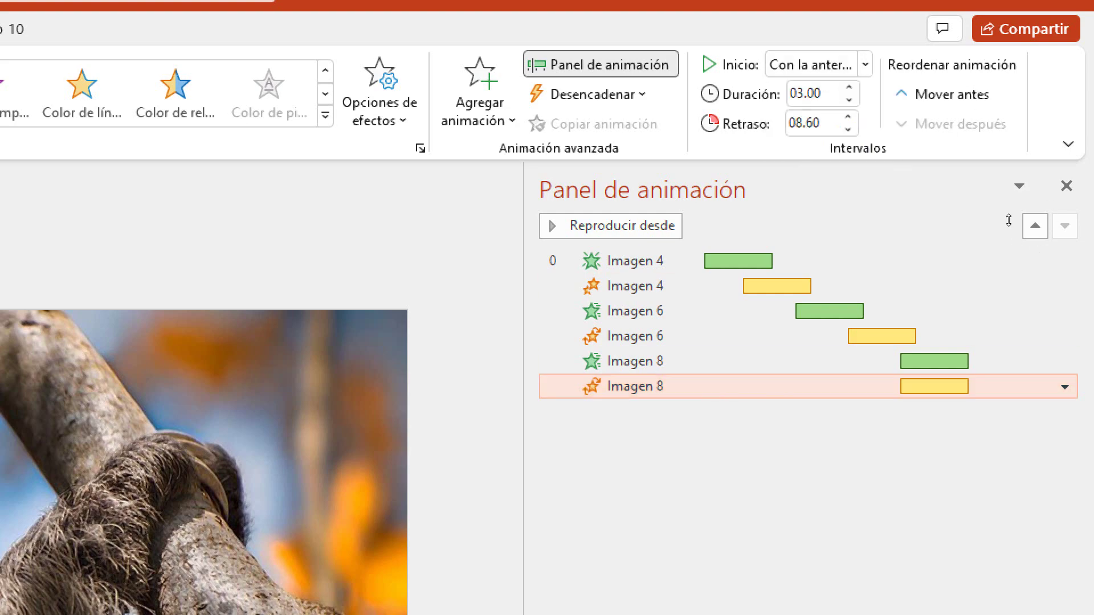
pyautogui.moveTo(934, 386); pyautogui.dragTo(985, 386)
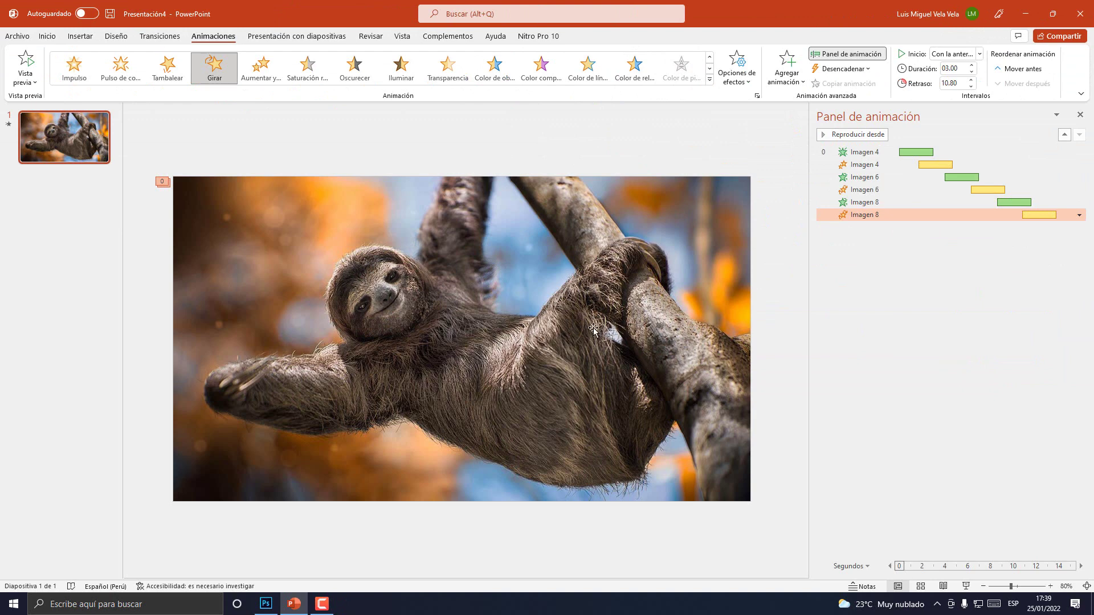
pyautogui.click(966, 588)
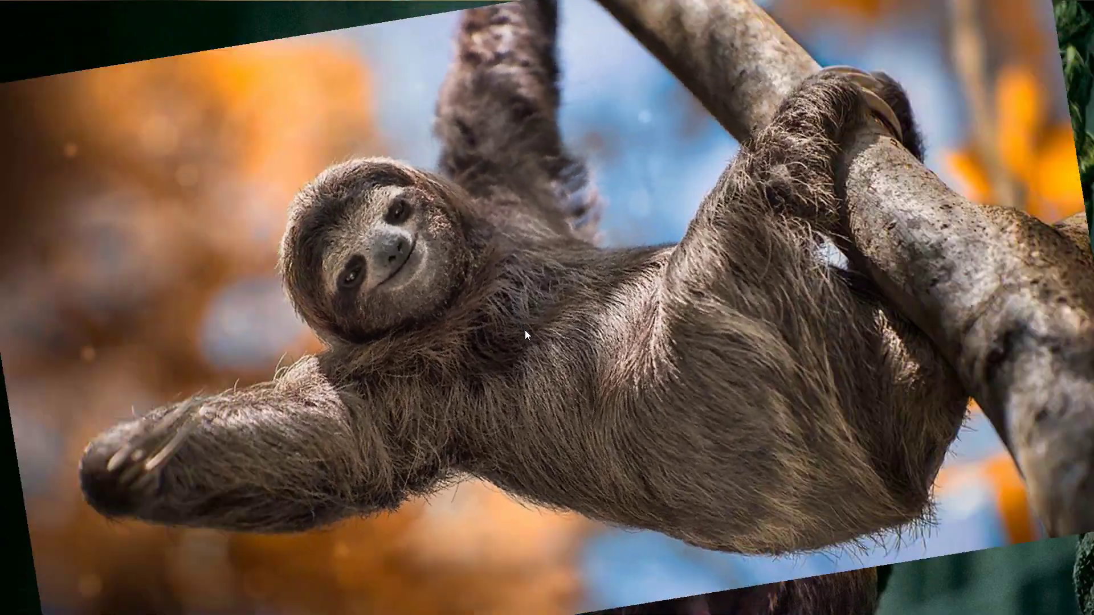
# Exit the full-screen preview and widen the Animation Pane's timeline.
pyautogui.press('Escape')
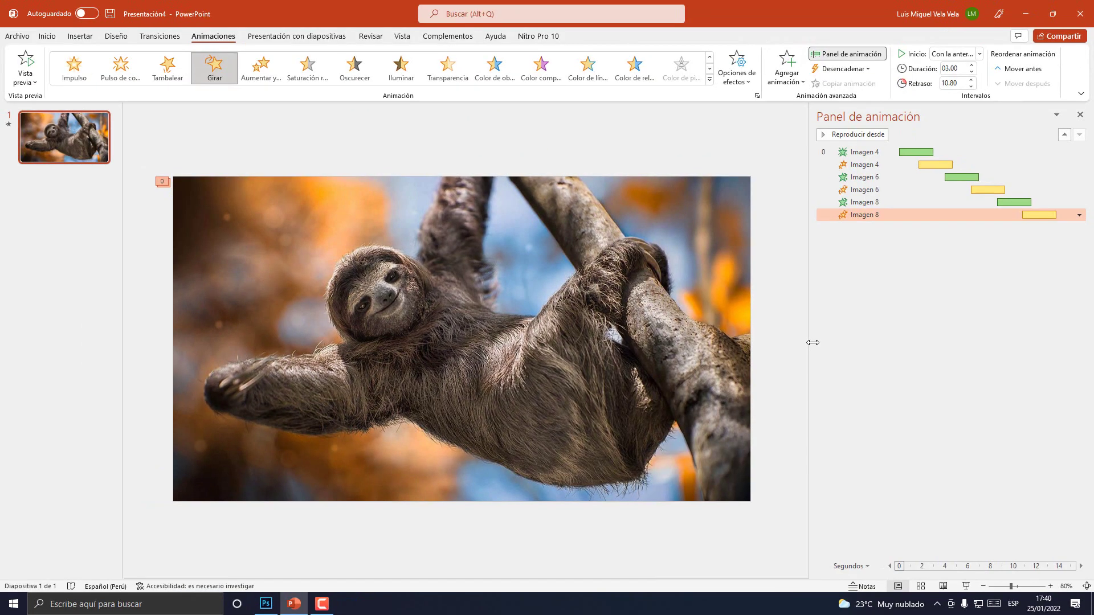
pyautogui.moveTo(813, 342); pyautogui.dragTo(730, 342)
# Insert the white tiger photo 04.jpg and enlarge it to 22.76 × 34.12 cm over the slide.
pyautogui.click(80, 37)
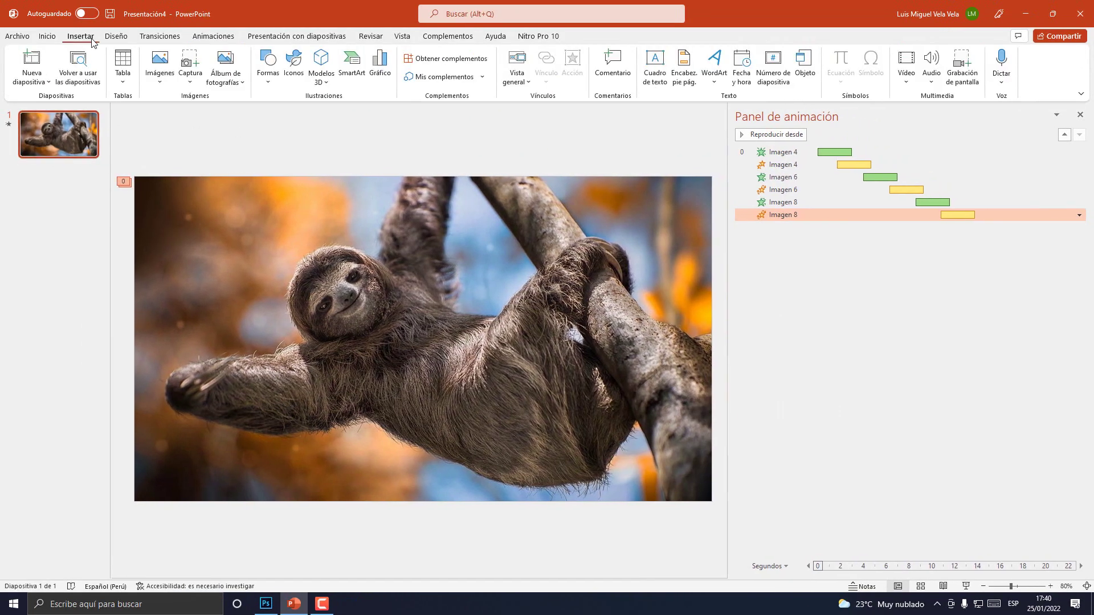
pyautogui.click(161, 77)
pyautogui.click(184, 117)
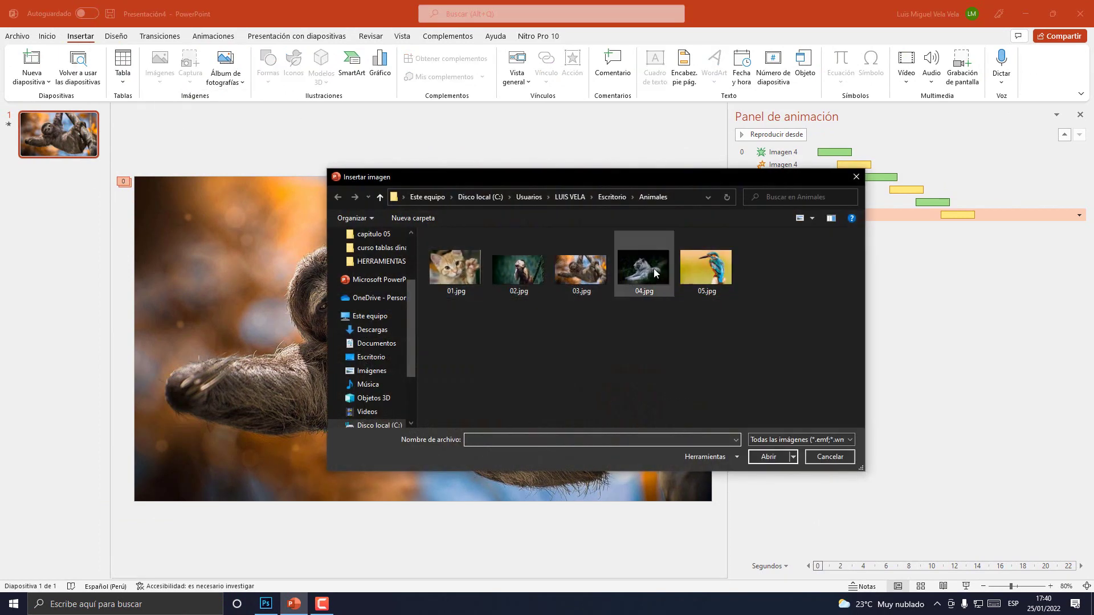
pyautogui.doubleClick(654, 268)
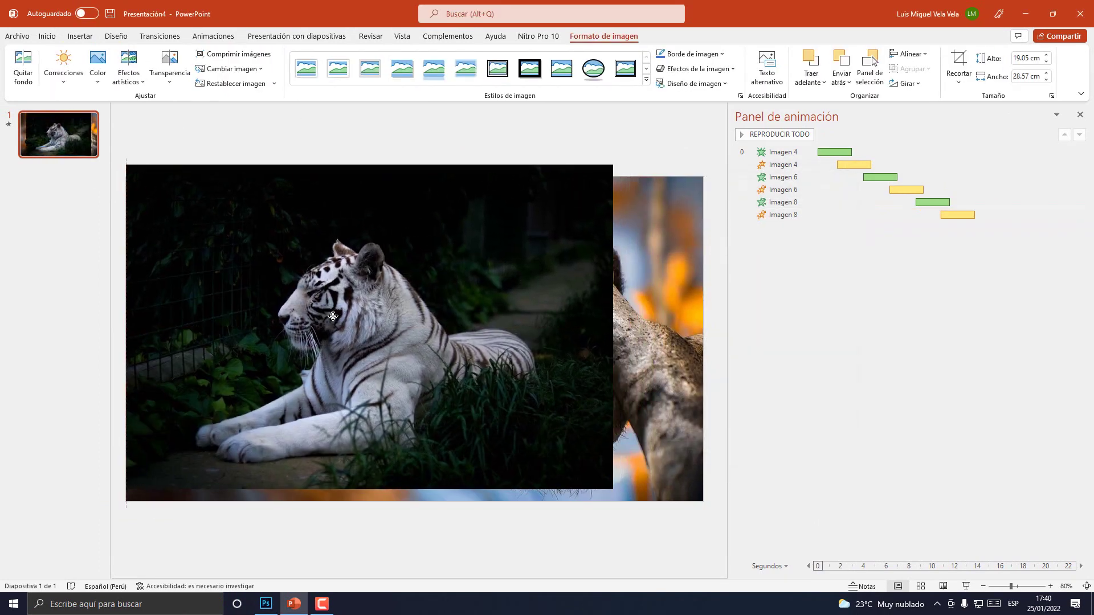
pyautogui.click(713, 114)
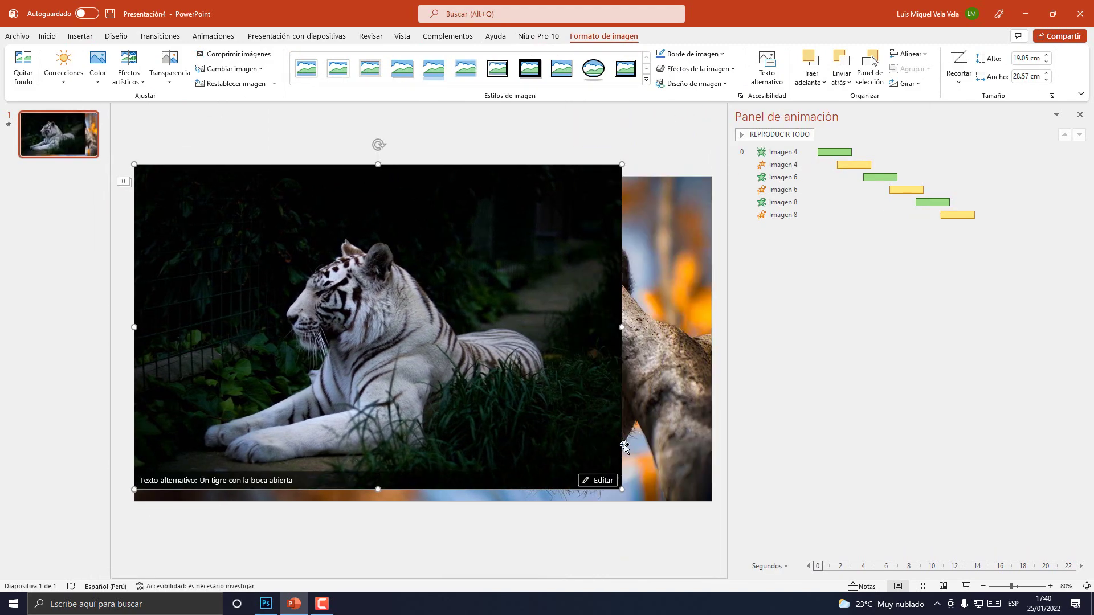
pyautogui.moveTo(623, 487); pyautogui.dragTo(706, 496)
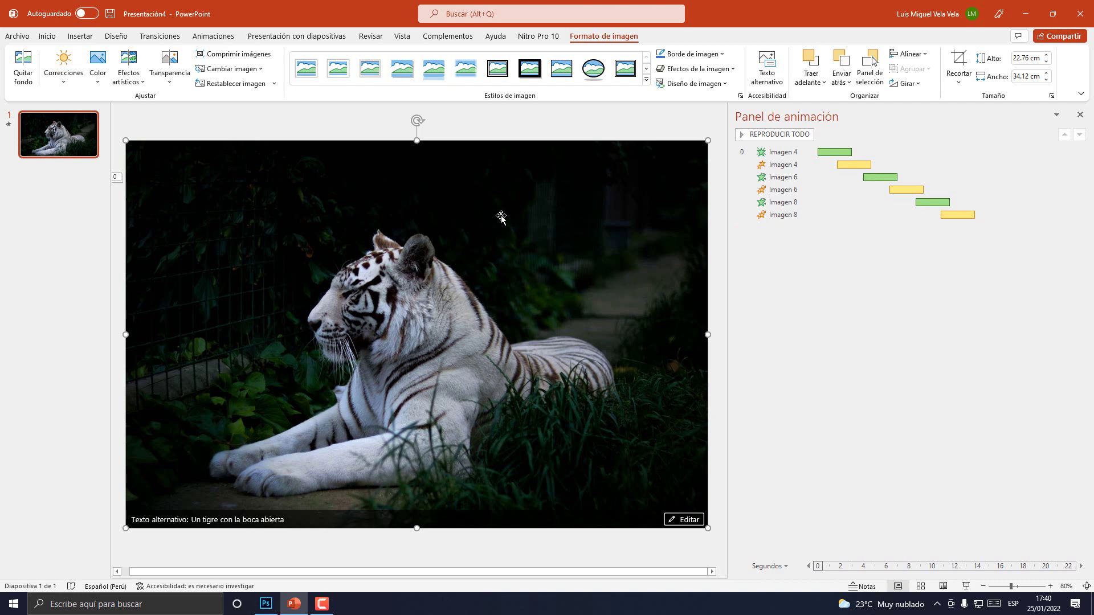
pyautogui.click(213, 36)
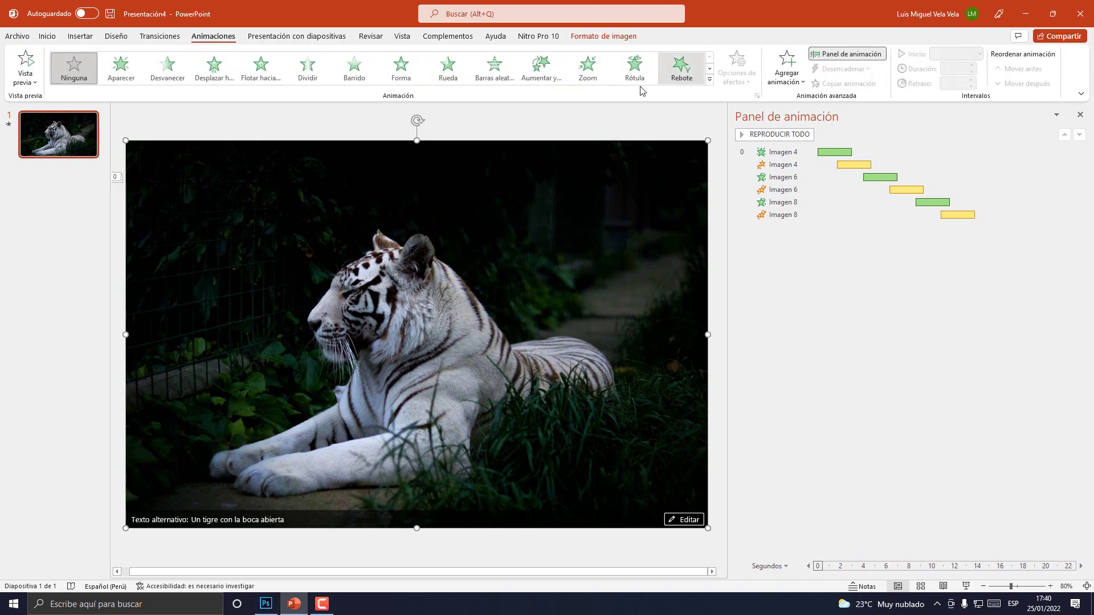
# Give the tiger photo a 02.00-second Desvanecer entrance, with the previous effect, at a 12.70-second delay.
pyautogui.click(709, 82)
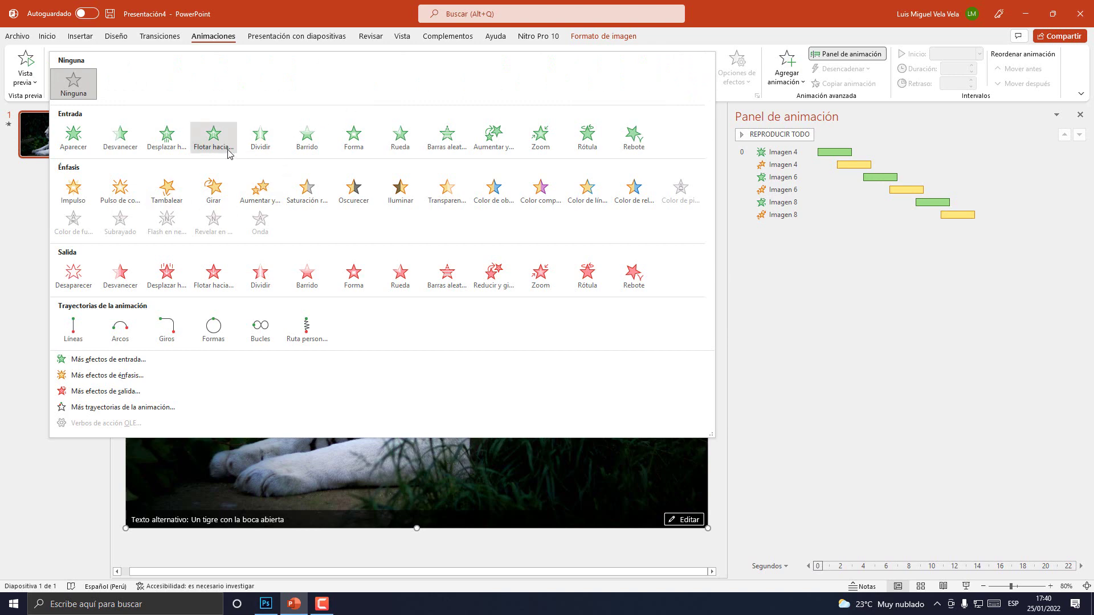
pyautogui.click(166, 136)
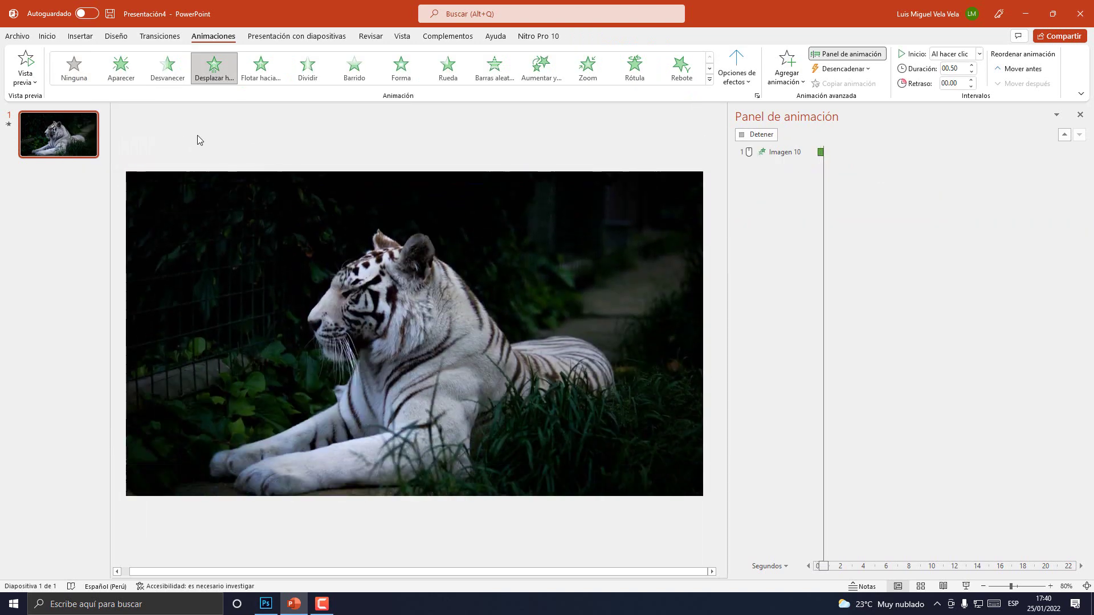
pyautogui.click(171, 64)
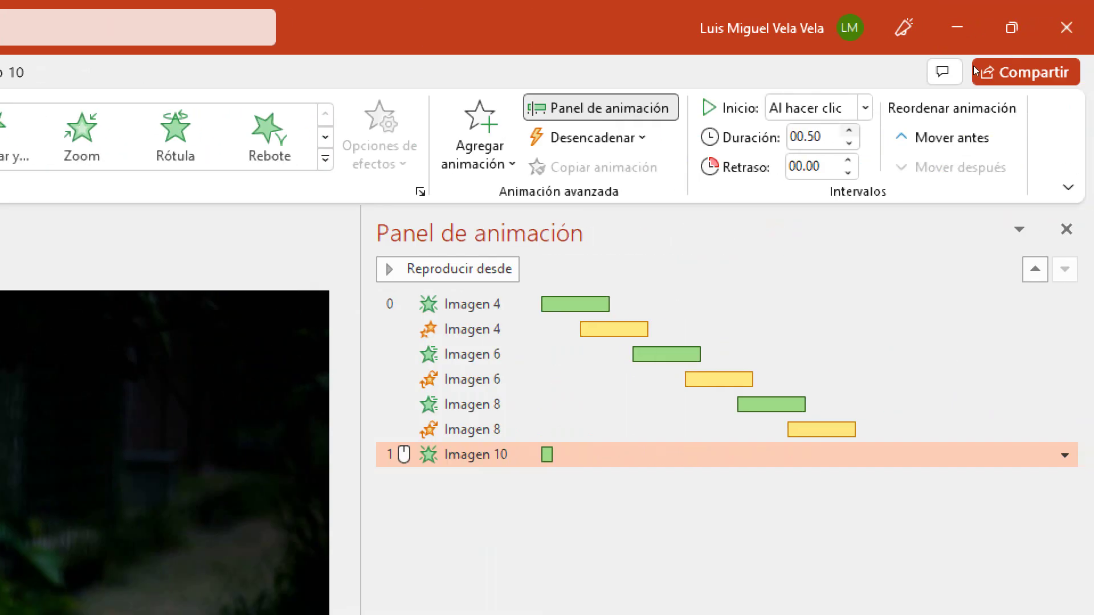
pyautogui.press('Up')
pyautogui.press('Up')
pyautogui.press('Up')
pyautogui.hotkey('alt', 'Down')
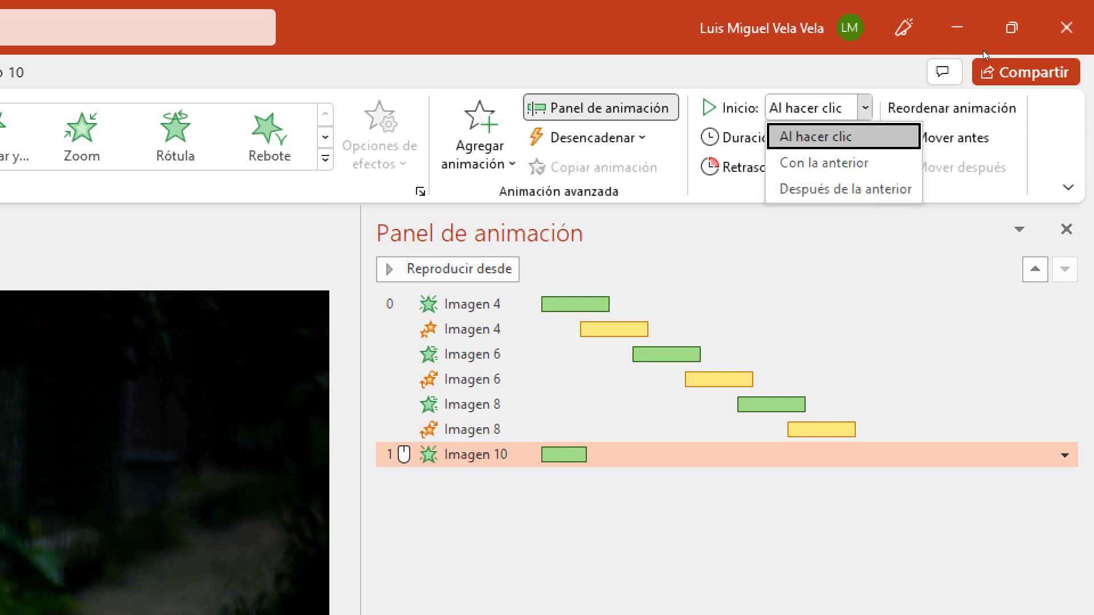
pyautogui.press('Down')
pyautogui.press('Return')
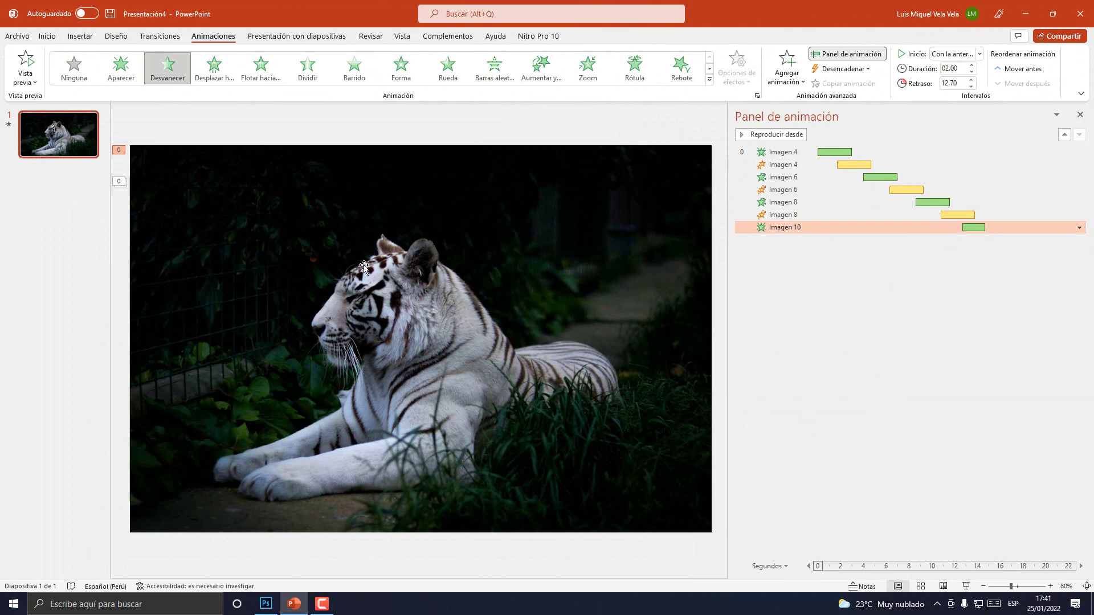
pyautogui.click(381, 280)
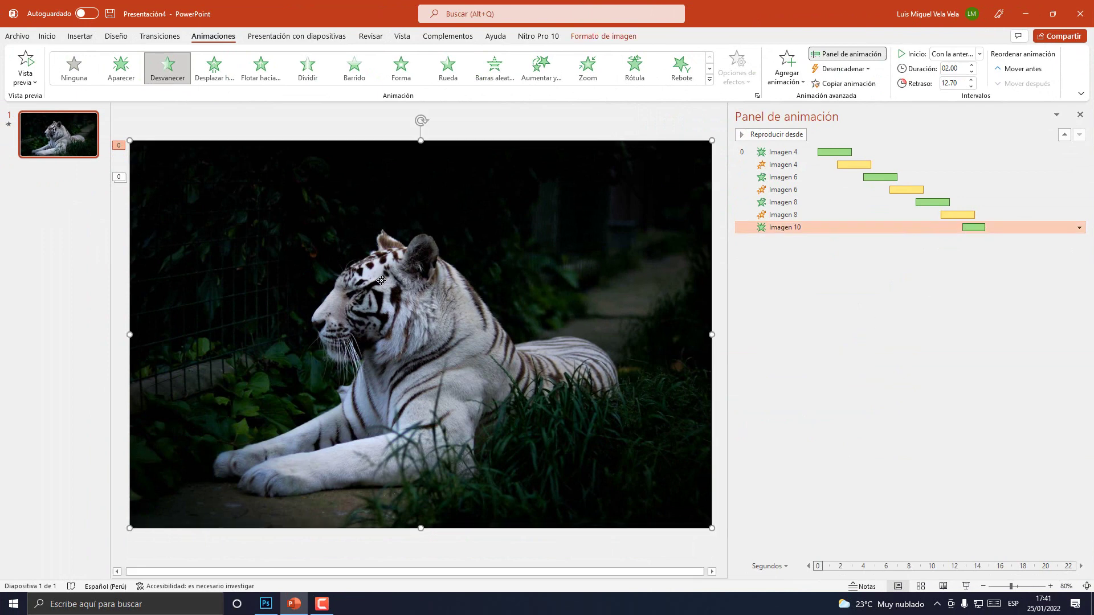
pyautogui.click(788, 80)
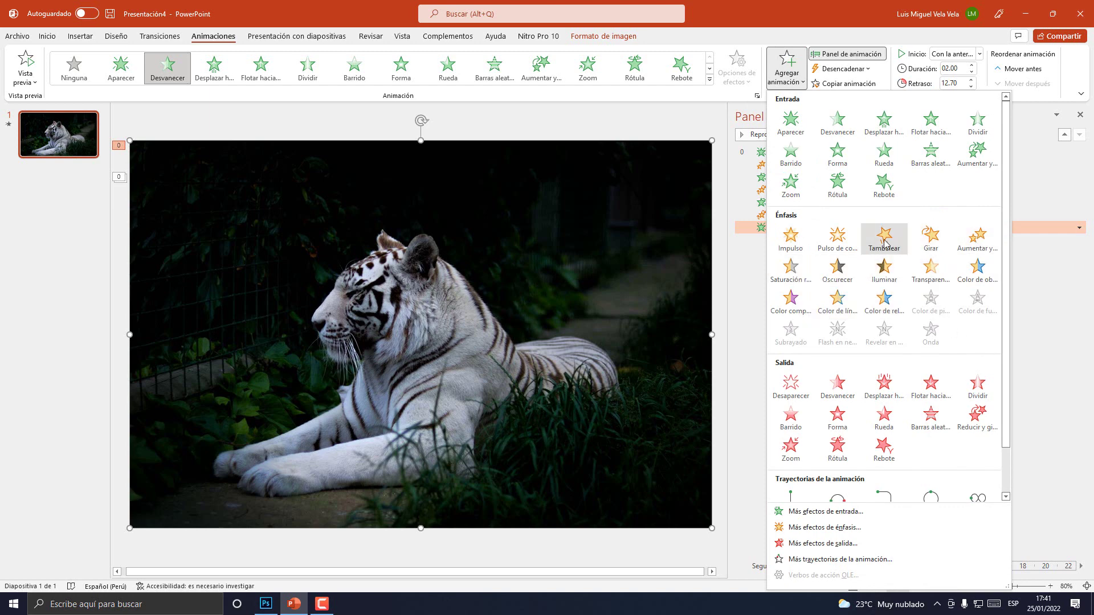
# Add a 03.00-second Rebote exit to the tiger, starting with the previous effect at 14.10 seconds.
pyautogui.click(882, 450)
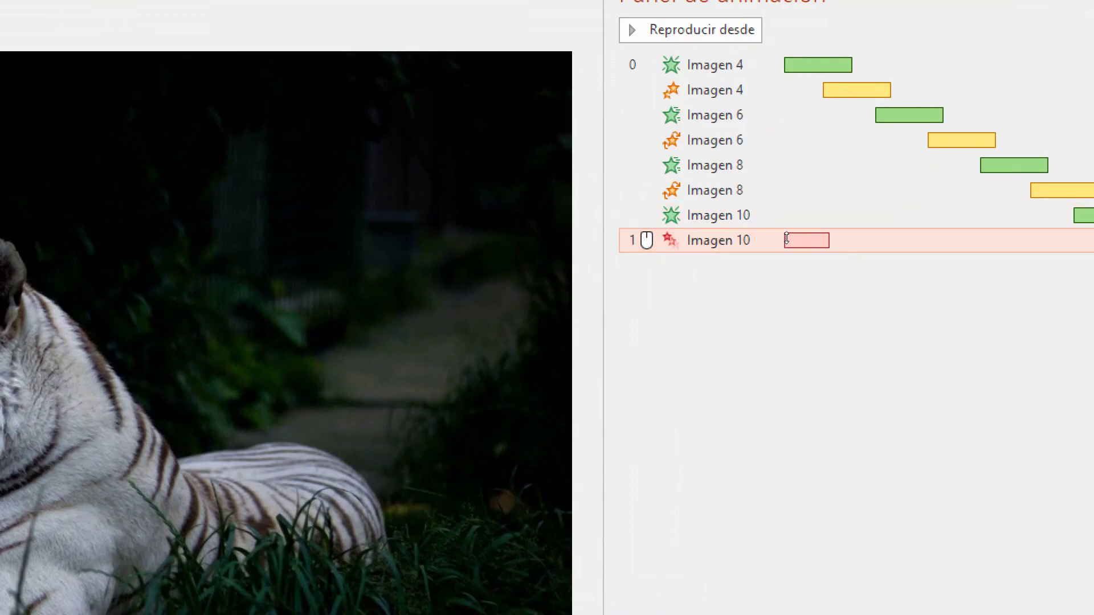
pyautogui.click(797, 241)
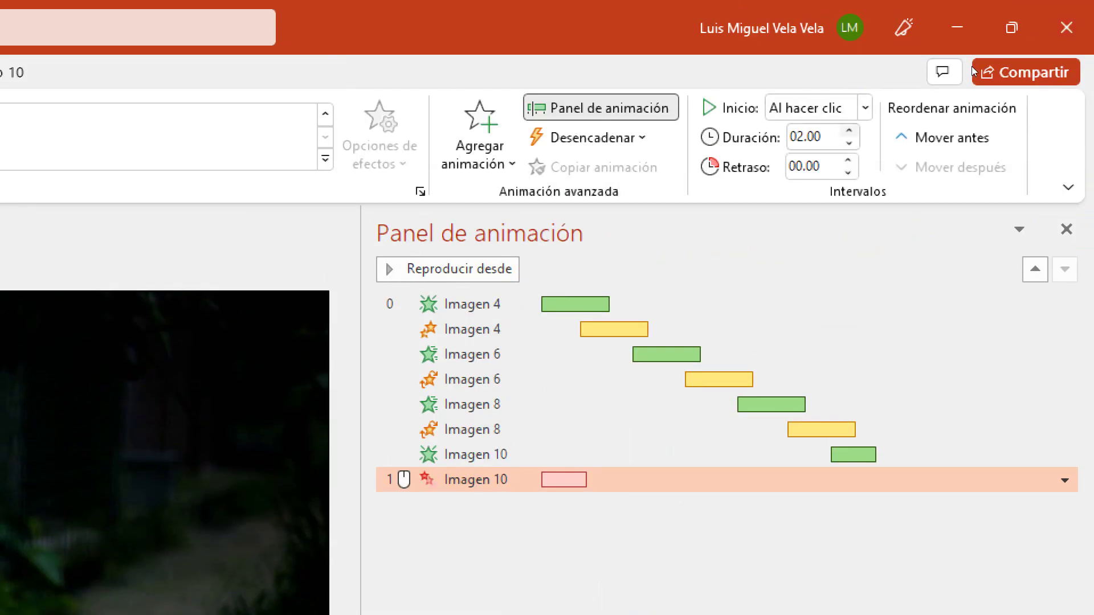
pyautogui.press('Up')
pyautogui.press('Up')
pyautogui.press('Up')
pyautogui.press('Up')
pyautogui.hotkey('shift', 'Tab')
pyautogui.hotkey('alt', 'Down')
pyautogui.press('Down')
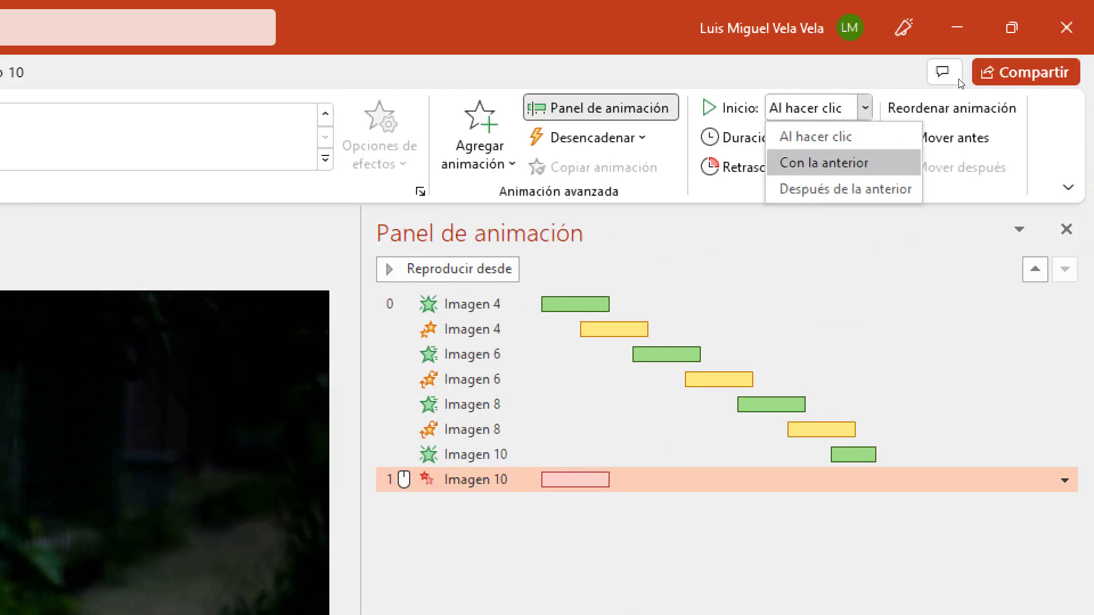
pyautogui.press('Return')
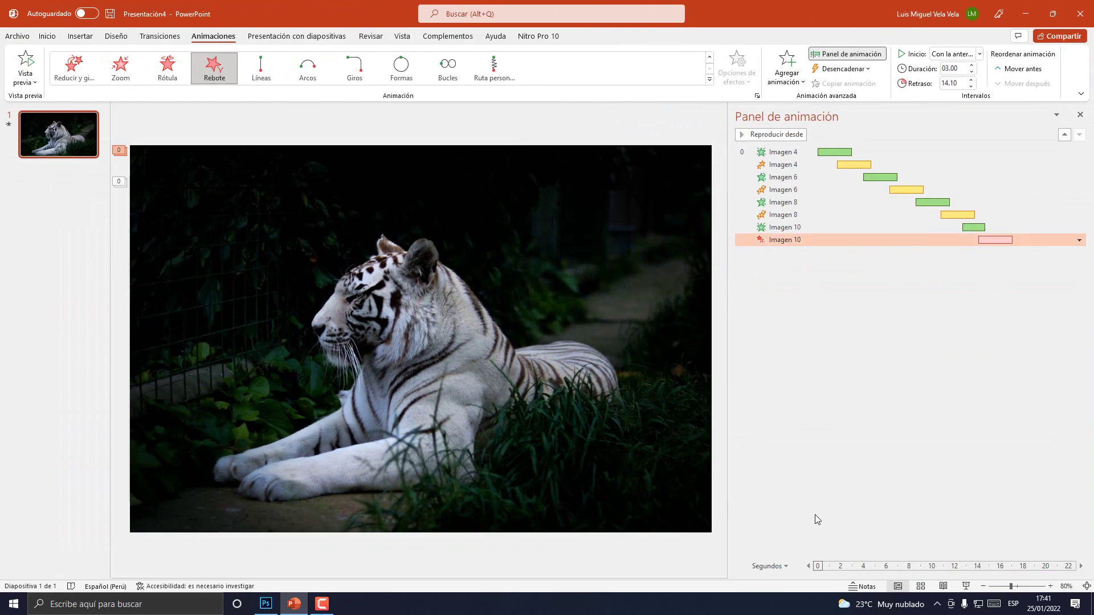
pyautogui.click(967, 587)
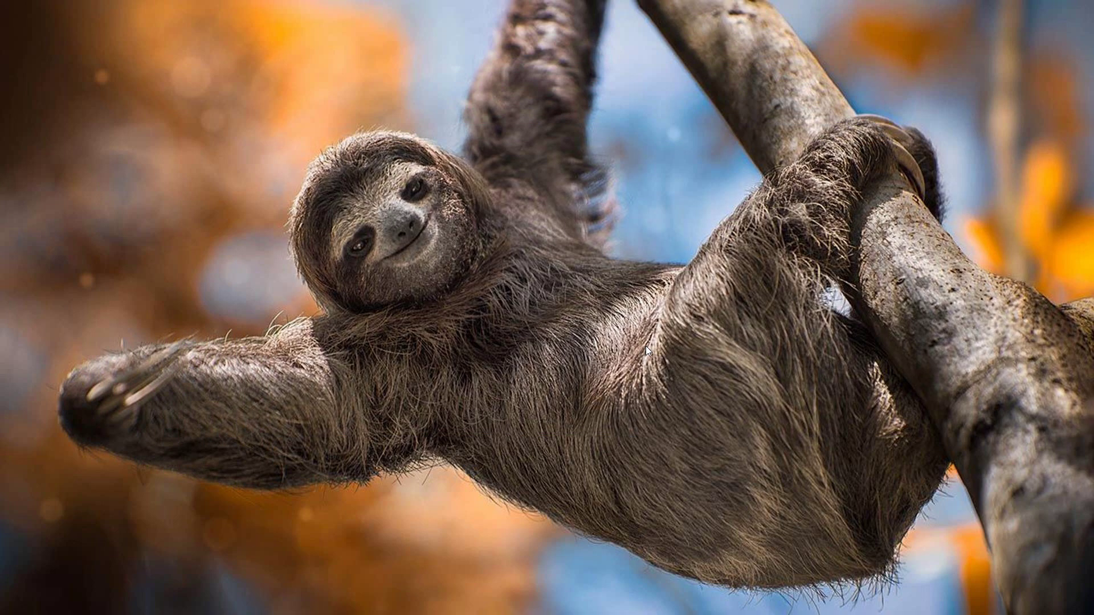
# End the preview and add another Rebote exit to the tiger photo.
pyautogui.press('Escape')
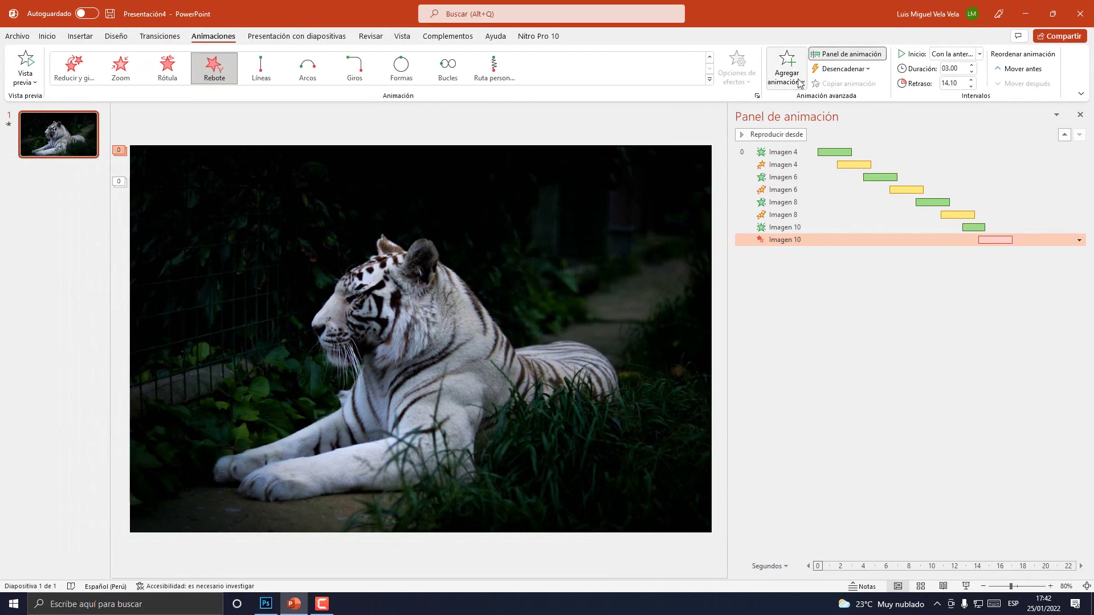
pyautogui.click(799, 84)
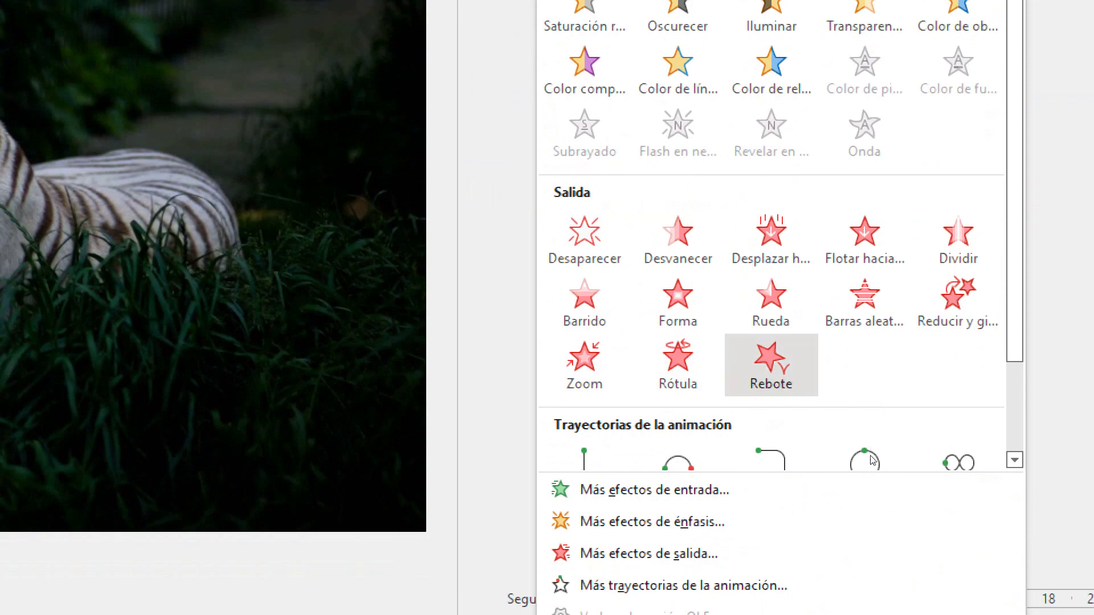
pyautogui.click(771, 364)
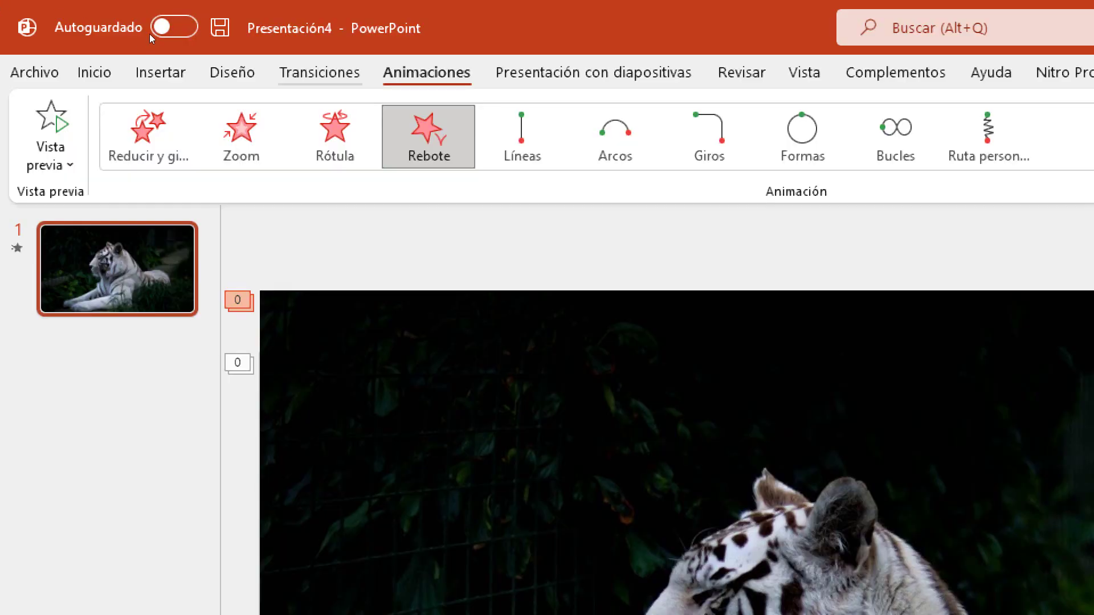
# Insert Smart_Riot.mp3 from the MUSICAS folder using Audio en Mi PC.
pyautogui.click(138, 34)
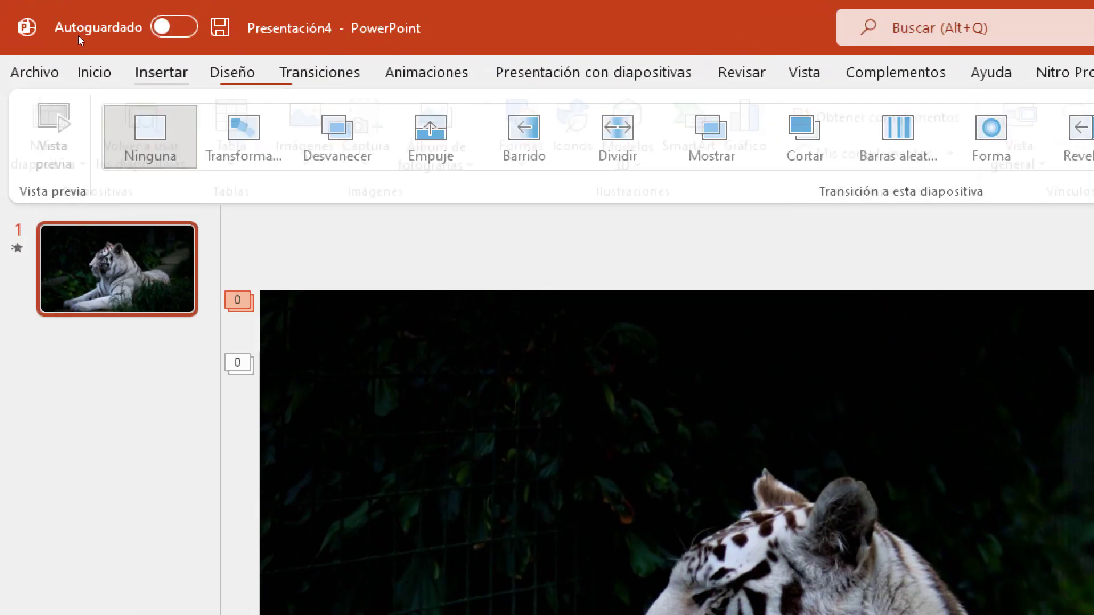
pyautogui.click(80, 36)
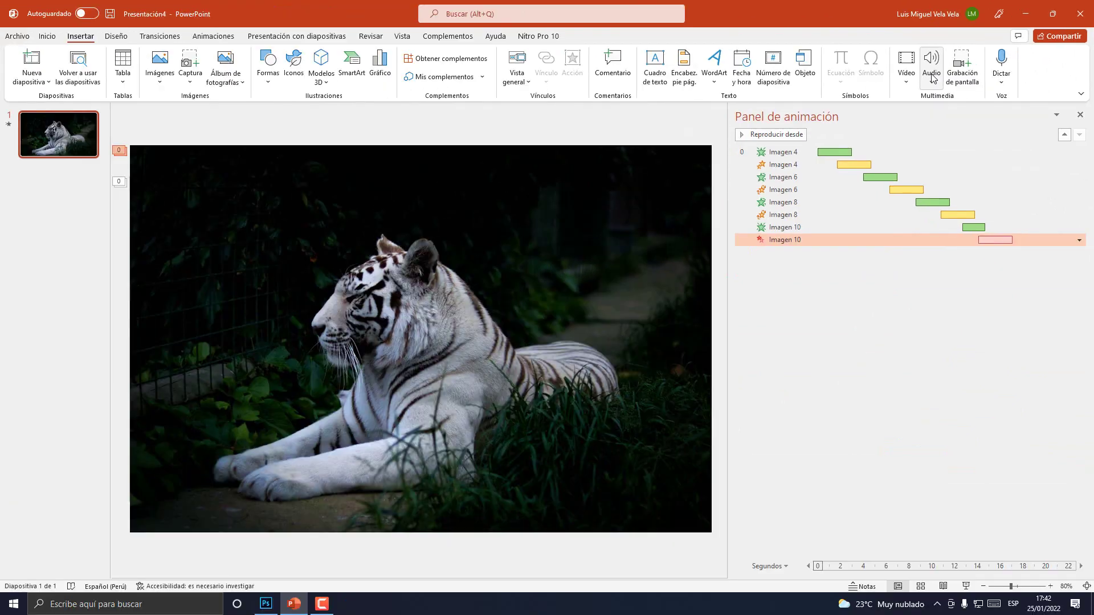
pyautogui.click(932, 78)
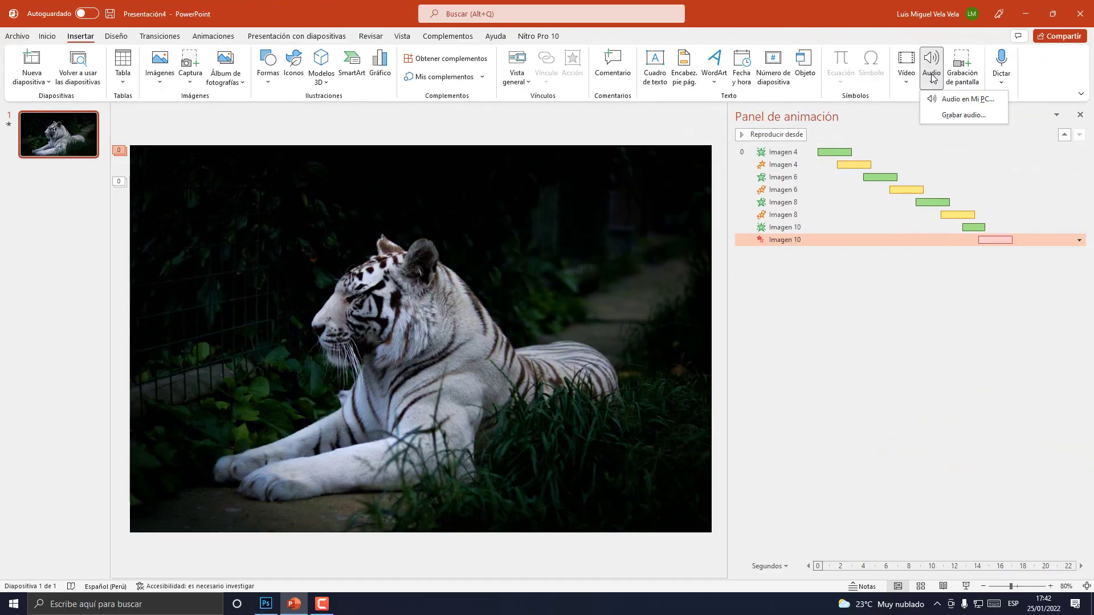
pyautogui.click(980, 102)
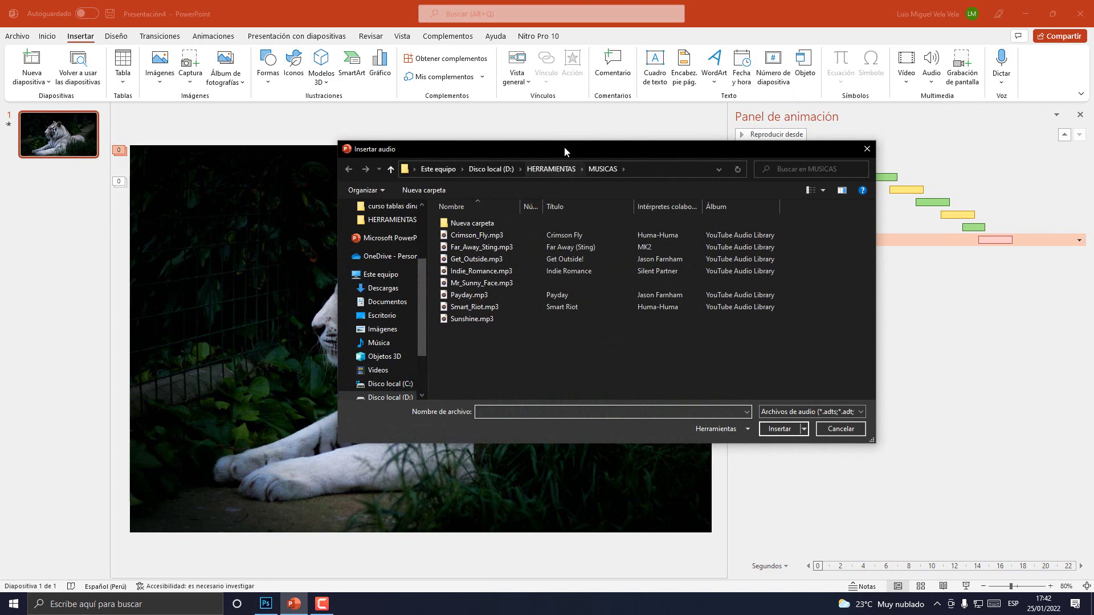
pyautogui.moveTo(564, 146)
pyautogui.mouseDown()
pyautogui.moveTo(616, 156)
pyautogui.moveTo(575, 141)
pyautogui.mouseUp()
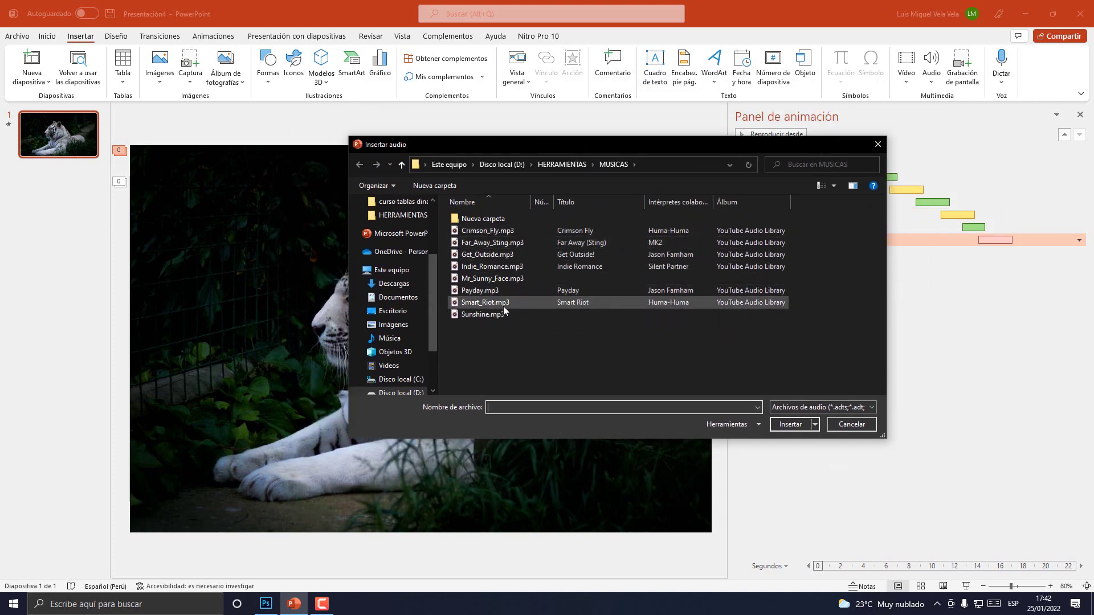
pyautogui.moveTo(486, 303)
pyautogui.doubleClick(497, 303)
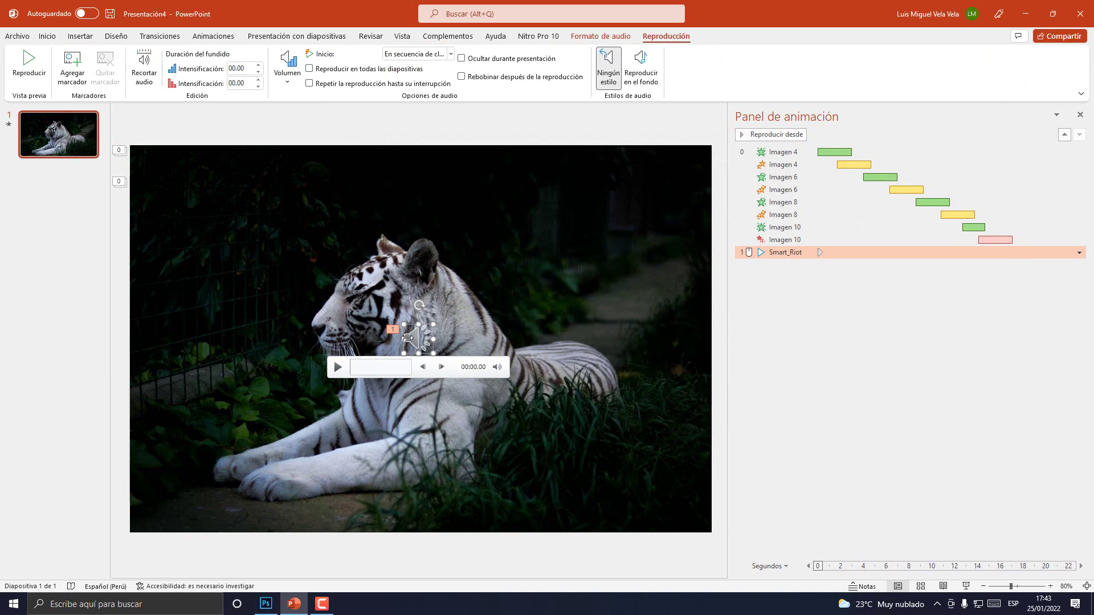
# Nudge the audio icon up and set Smart_Riot to play across all slides, loop, and run in background.
pyautogui.moveTo(411, 337); pyautogui.dragTo(427, 324)
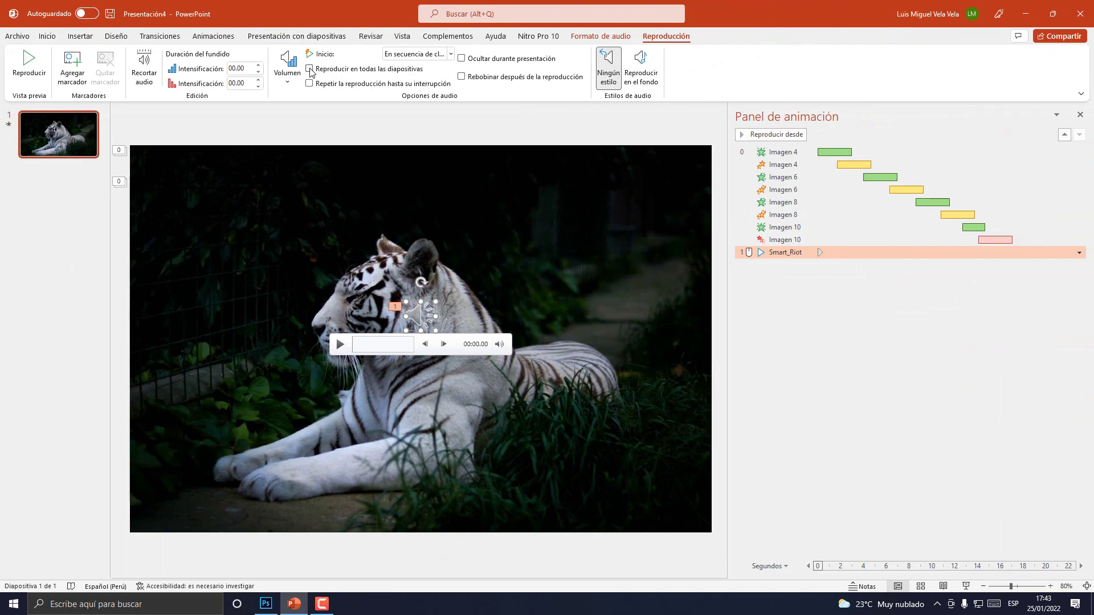
pyautogui.click(310, 69)
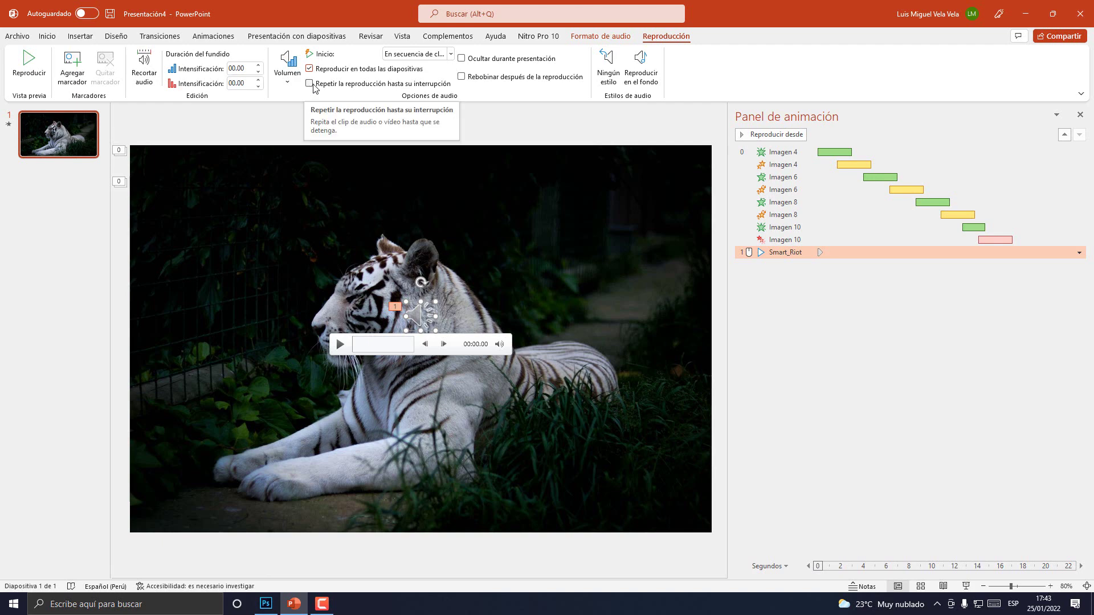
pyautogui.click(314, 87)
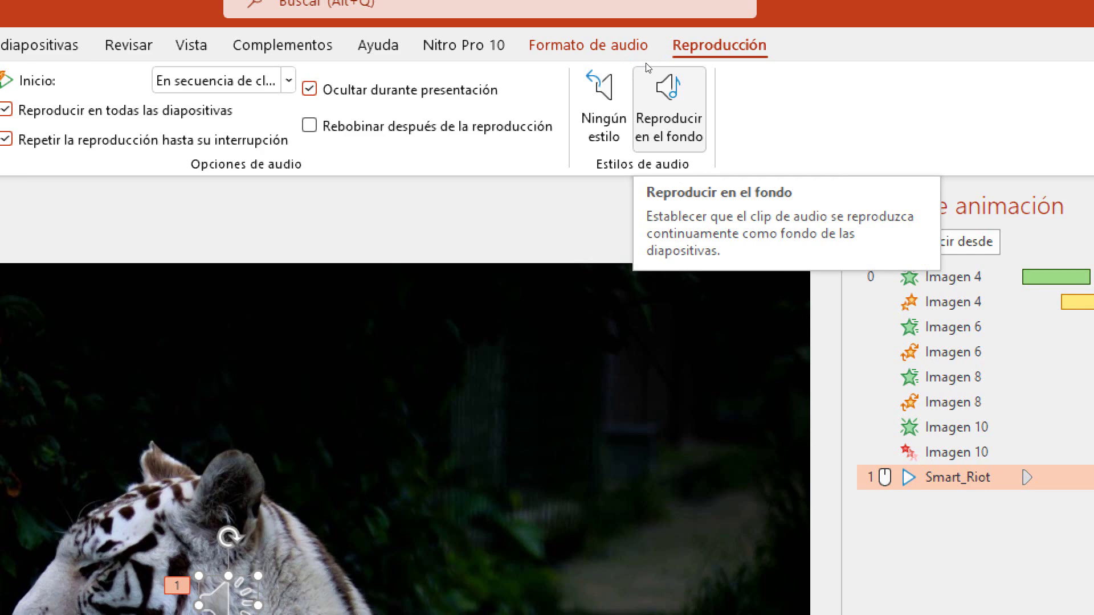
pyautogui.click(648, 68)
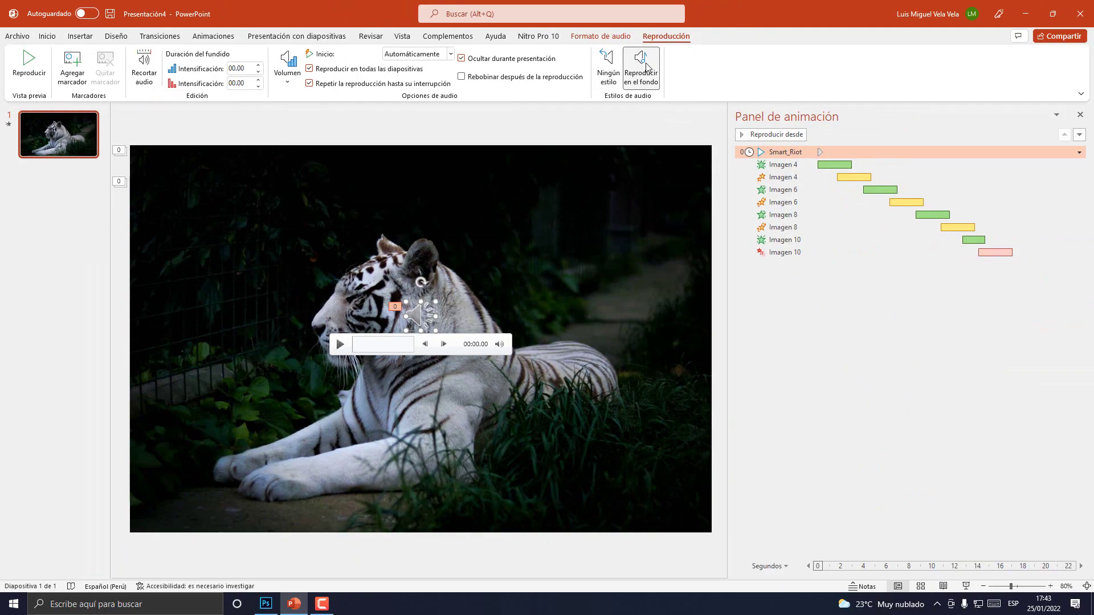
# Preview the slide show with music, end it with Esc, and go back to the Insertar tab.
pyautogui.click(965, 586)
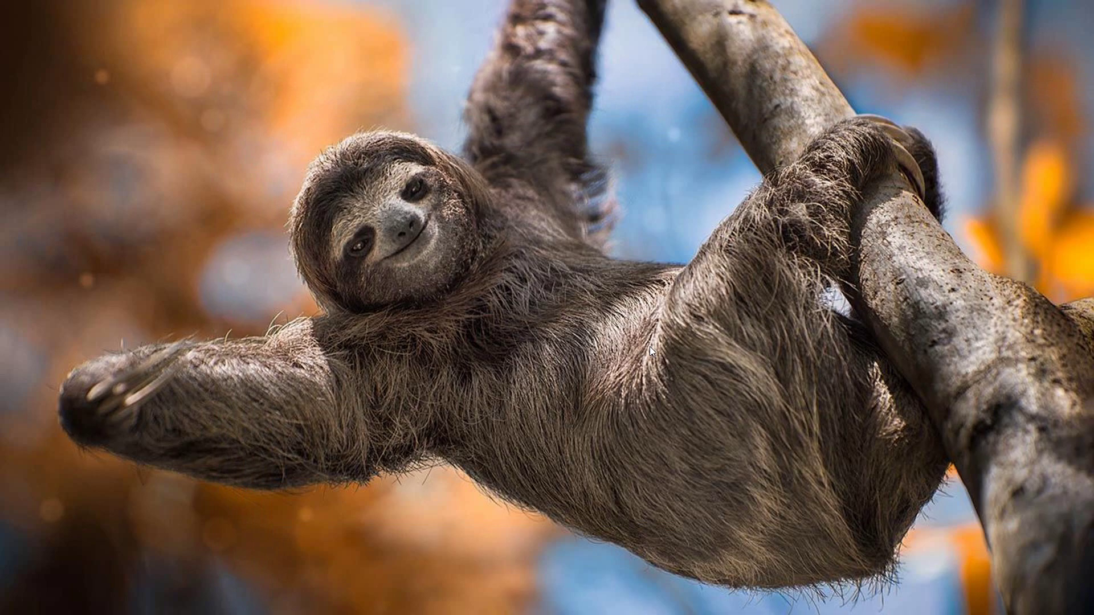
pyautogui.press('Escape')
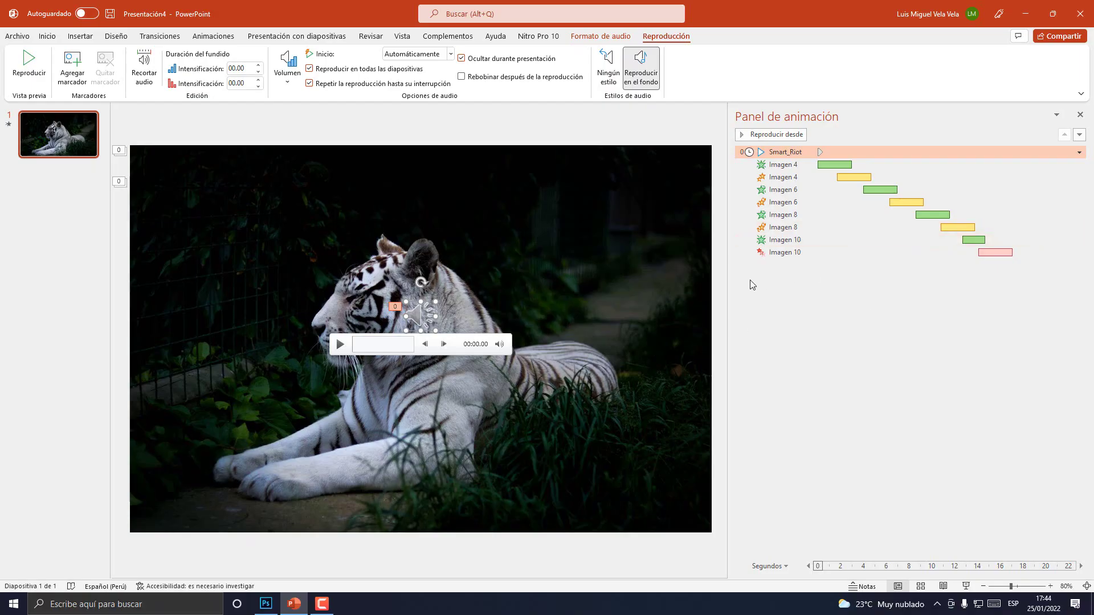
pyautogui.click(717, 267)
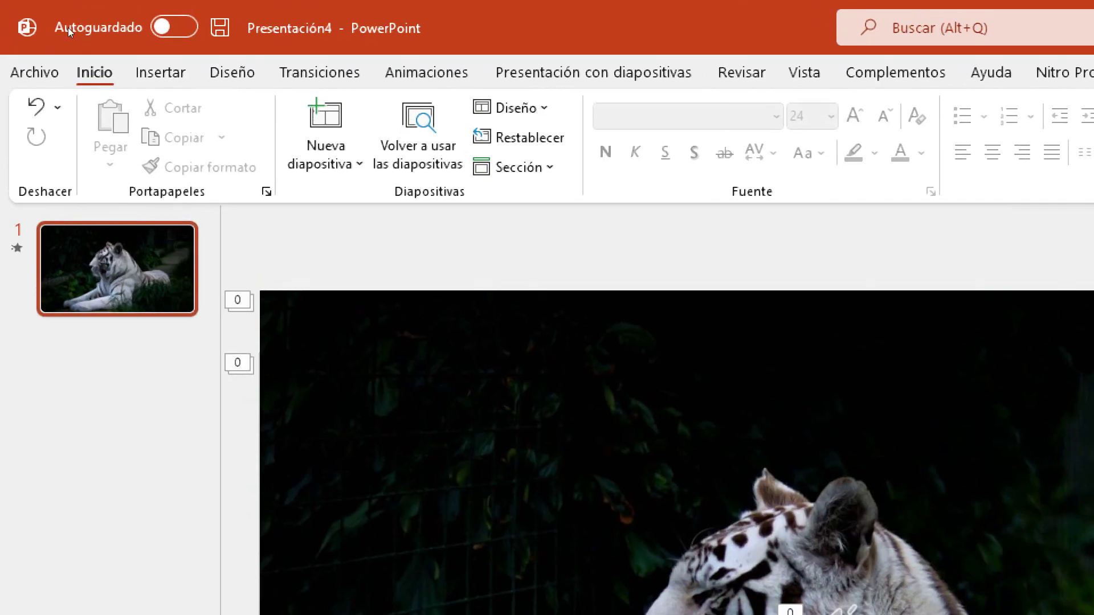
pyautogui.click(80, 36)
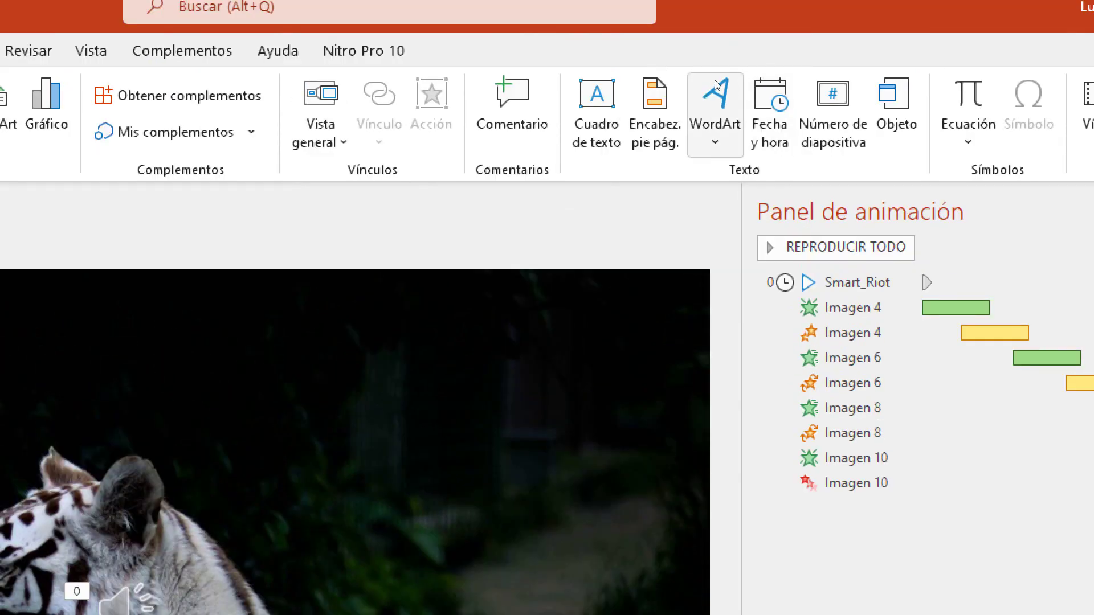
# Insert a light outlined WordArt reading 'EL TÍO TECH' and place it at the upper left.
pyautogui.click(719, 106)
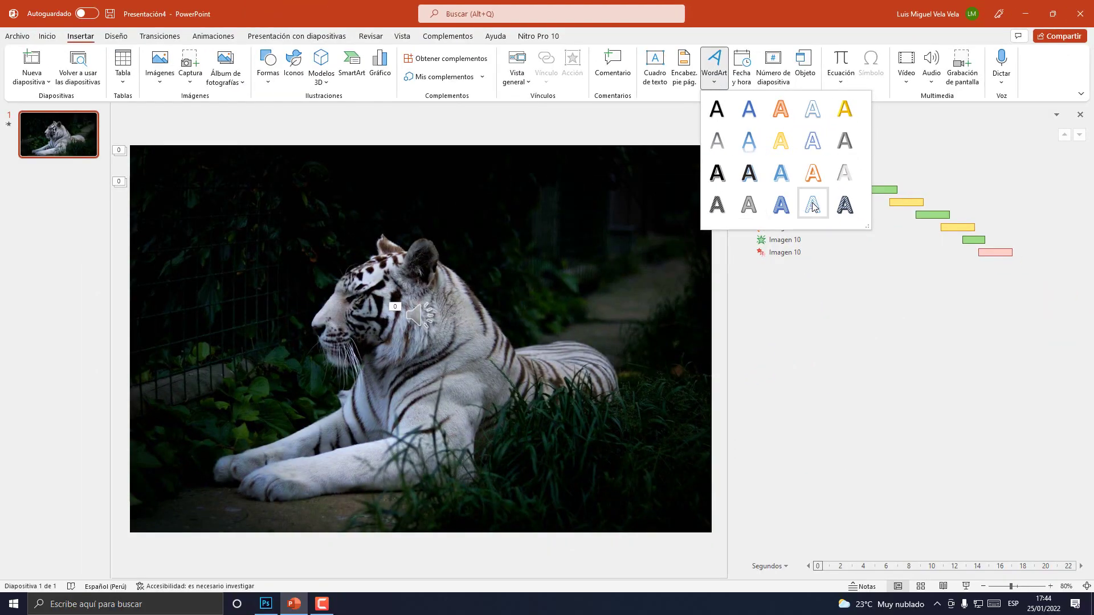
pyautogui.click(811, 205)
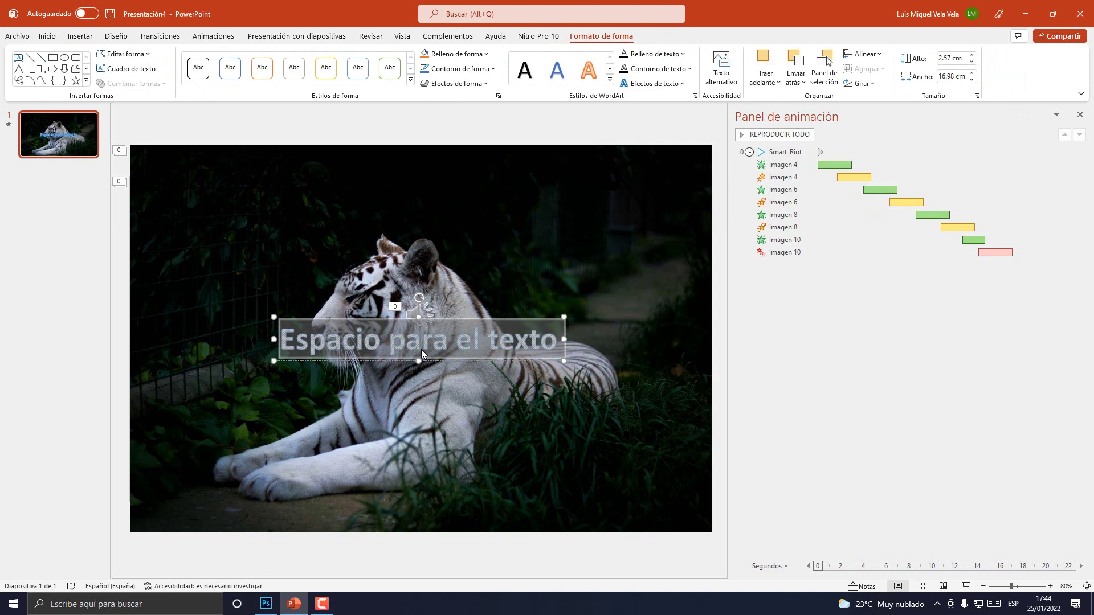
pyautogui.write('EL TÍO TECH')
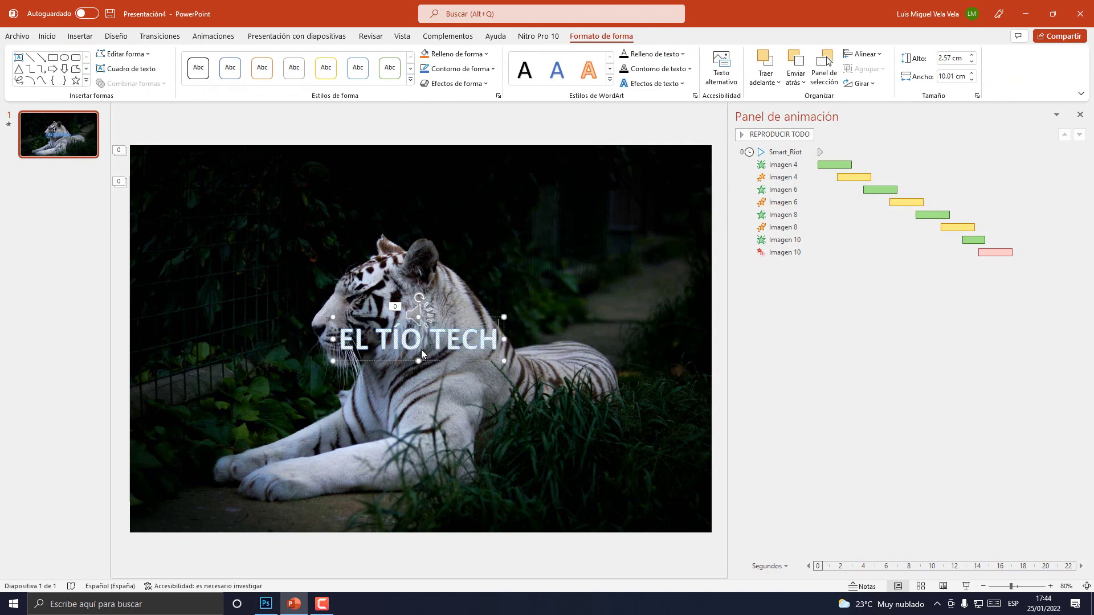
pyautogui.moveTo(458, 319); pyautogui.dragTo(288, 238)
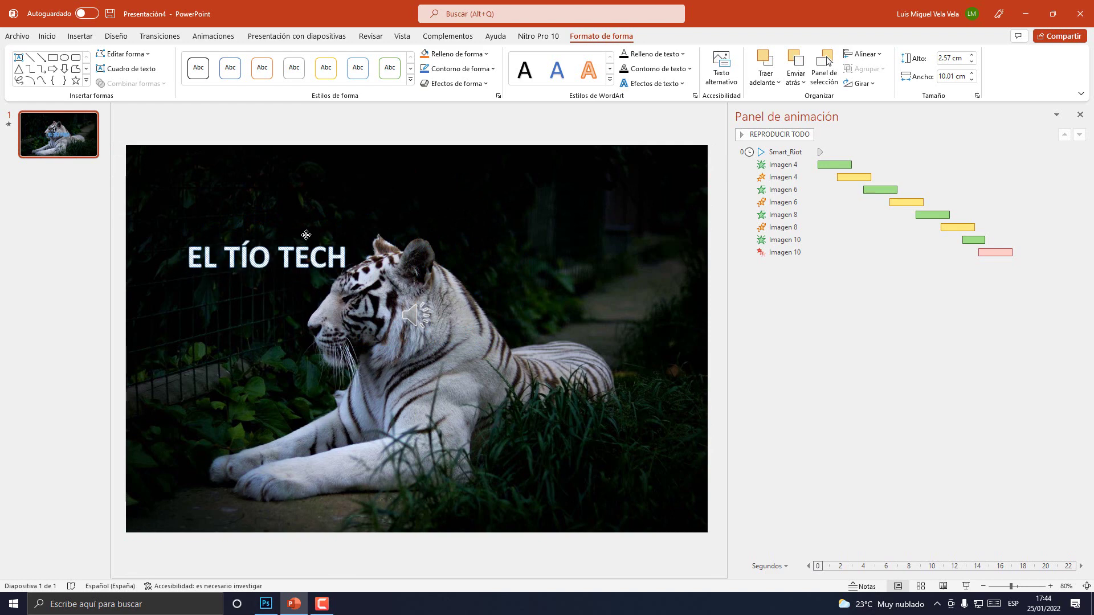
pyautogui.moveTo(288, 237); pyautogui.dragTo(310, 236)
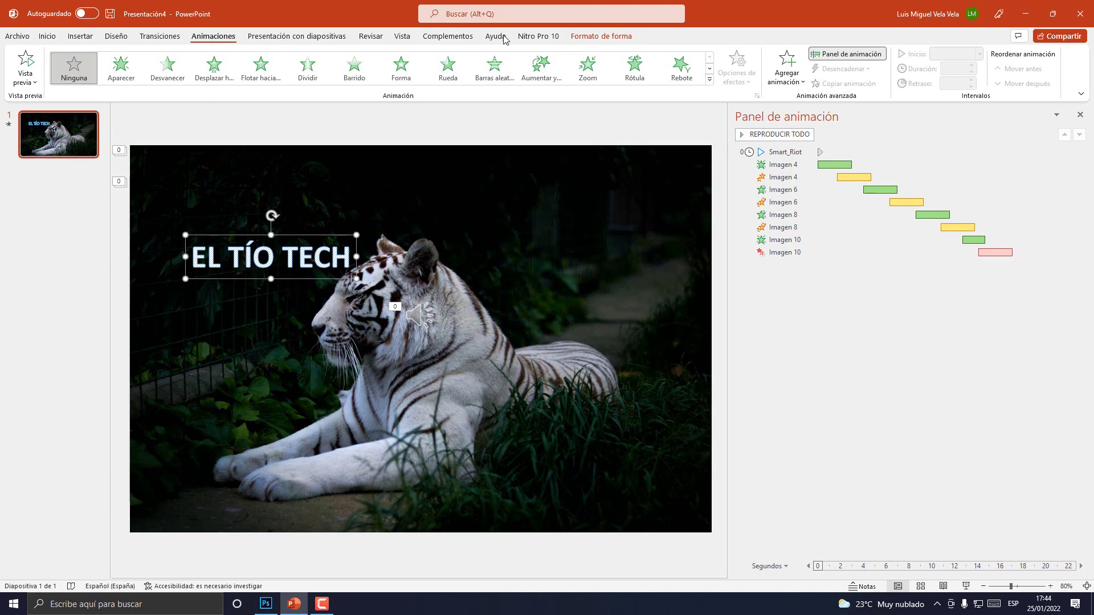
# Apply the Rebote entrance to the title, starting Con la anterior with a 03.00 duration.
pyautogui.click(710, 80)
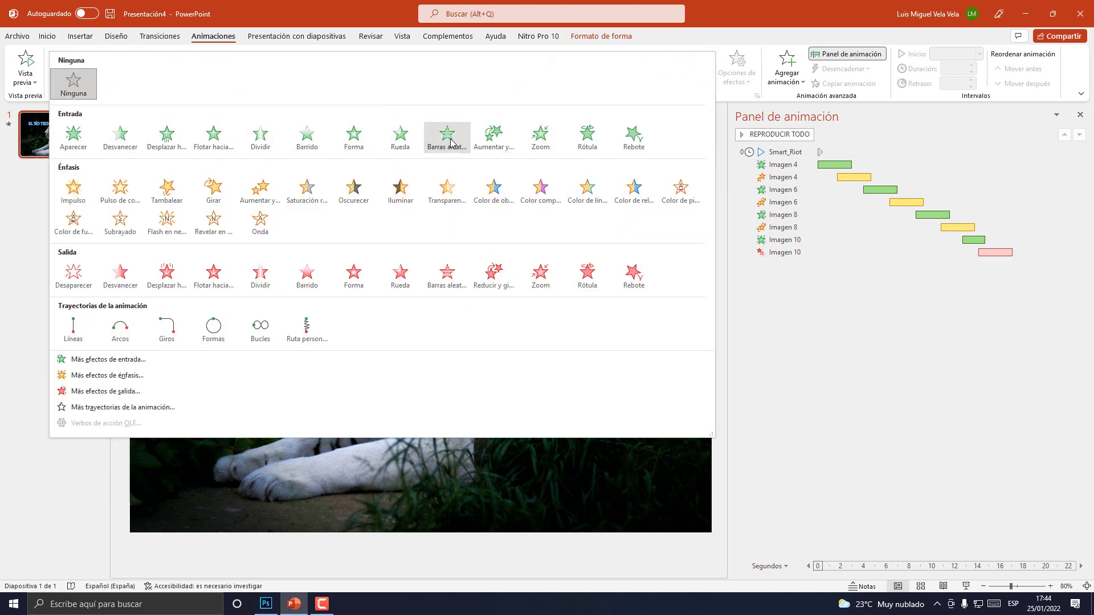
pyautogui.click(626, 137)
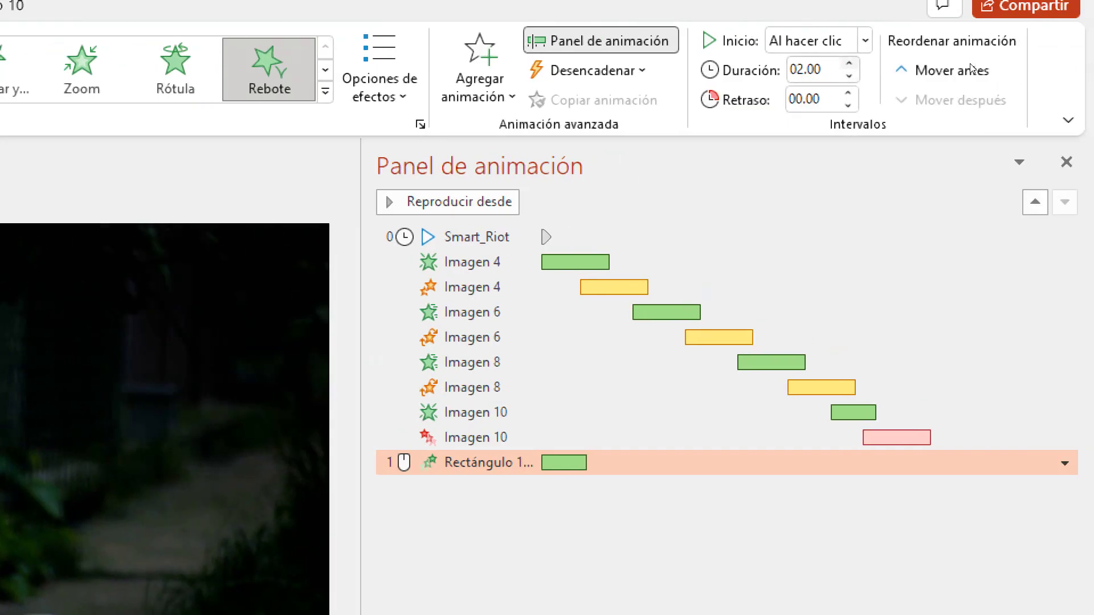
pyautogui.click(979, 54)
pyautogui.press('Down')
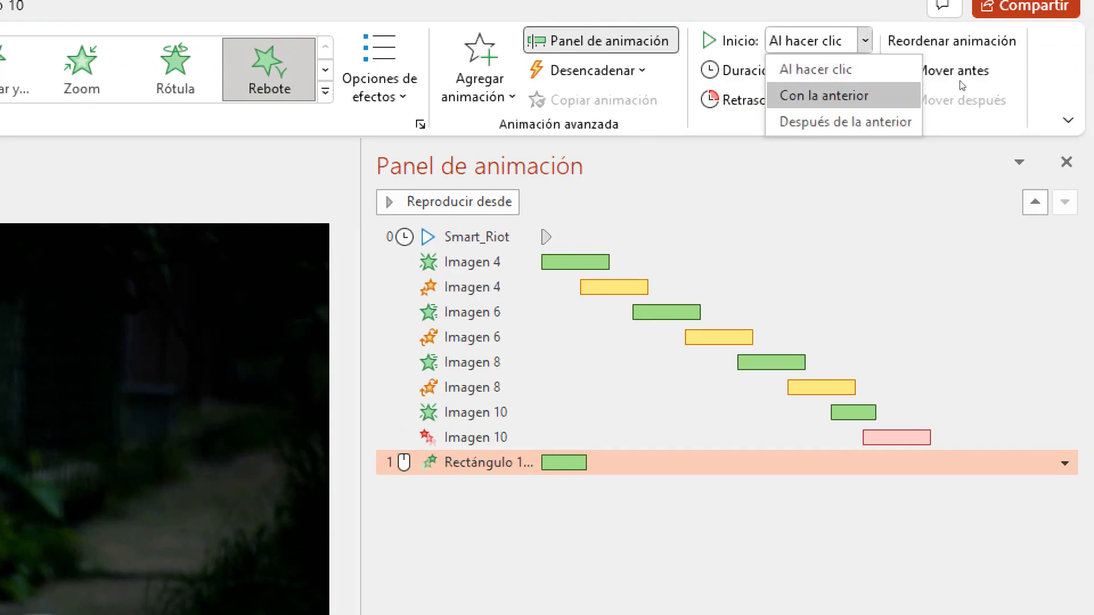
pyautogui.press('Return')
pyautogui.press('Up')
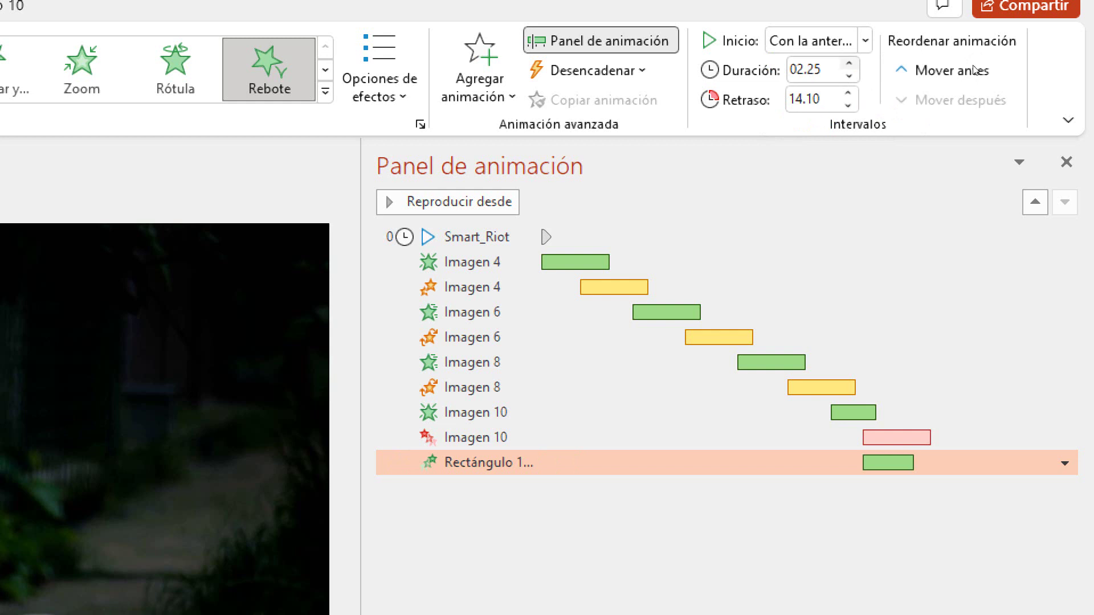
pyautogui.press('Up')
pyautogui.press('Up')
pyautogui.press('Up')
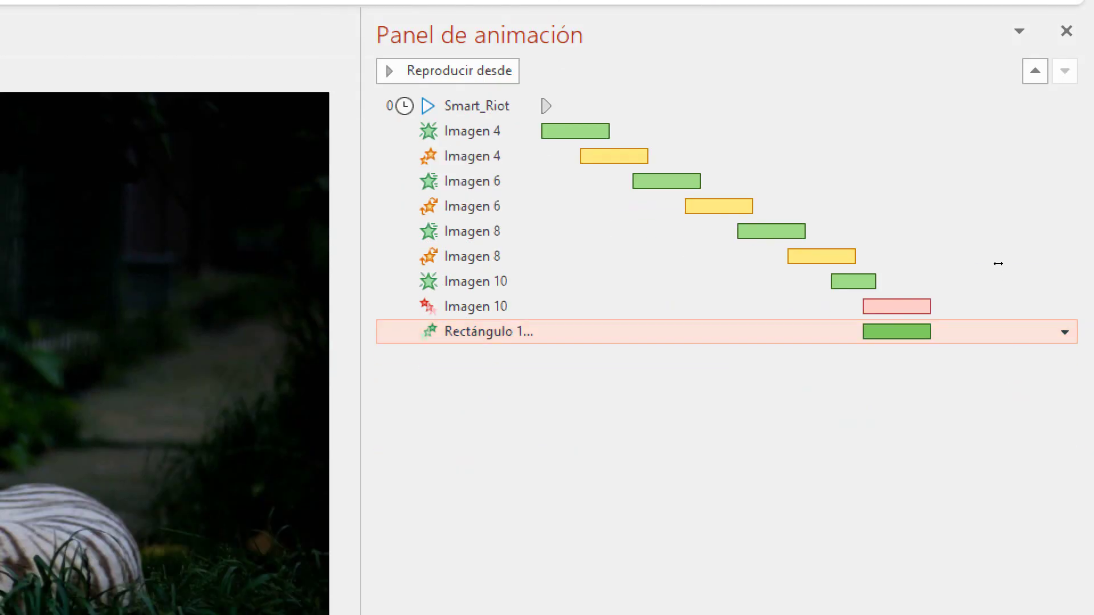
# Shift the bounce's timing bar earlier and move its row right after Imagen 4.
pyautogui.moveTo(996, 264)
pyautogui.mouseDown()
pyautogui.moveTo(843, 217)
pyautogui.moveTo(876, 213)
pyautogui.moveTo(847, 215)
pyautogui.mouseUp()
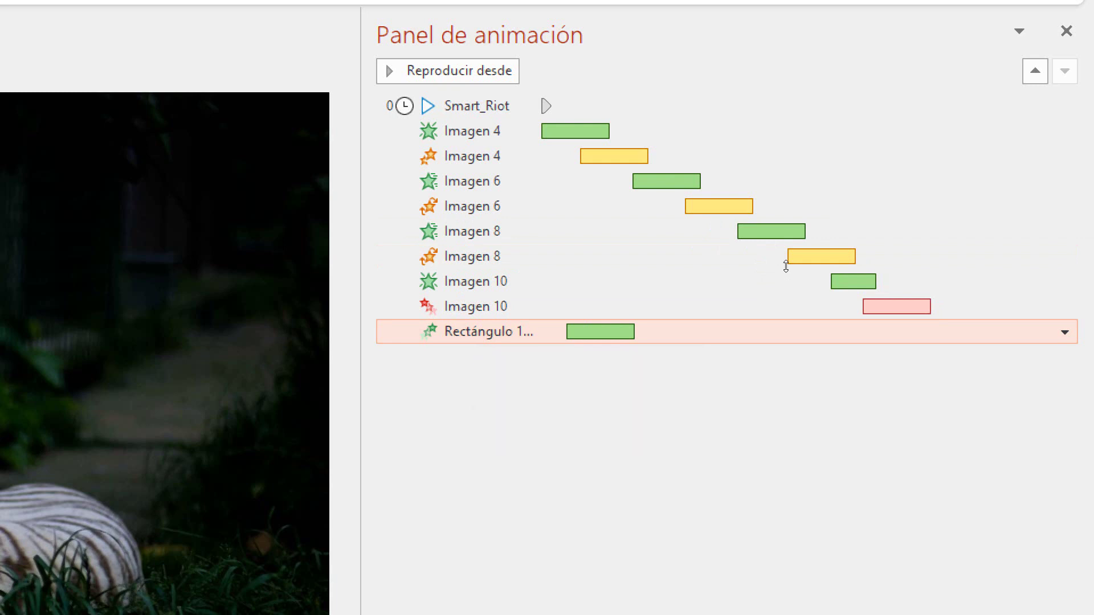
pyautogui.moveTo(786, 266)
pyautogui.mouseDown()
pyautogui.moveTo(799, 184)
pyautogui.moveTo(836, 189)
pyautogui.mouseUp()
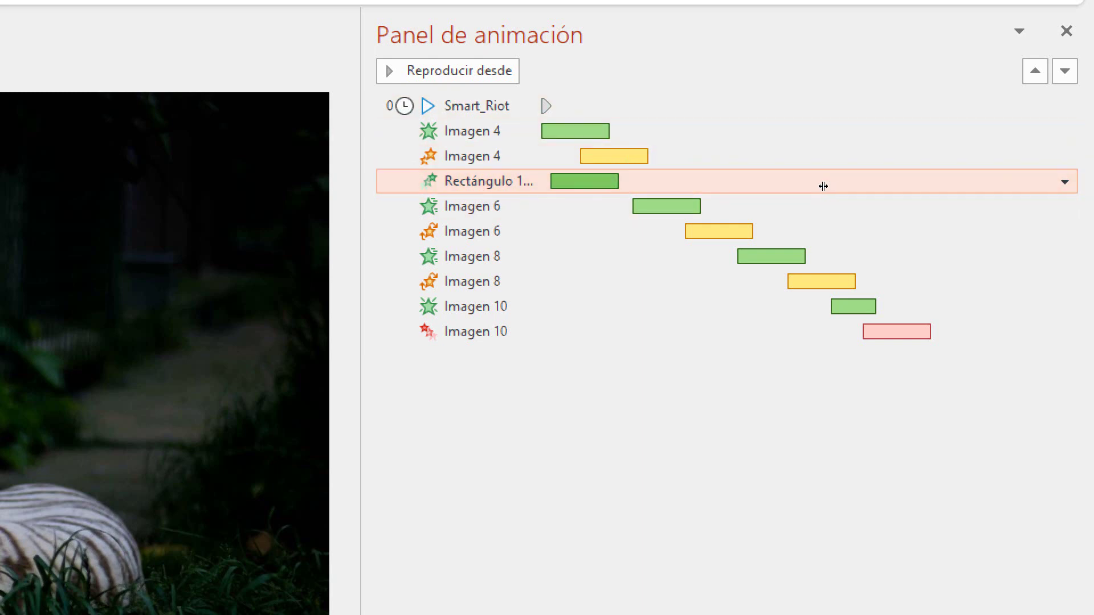
pyautogui.click(839, 176)
pyautogui.moveTo(789, 188)
pyautogui.mouseDown()
pyautogui.moveTo(771, 170)
pyautogui.moveTo(826, 180)
pyautogui.mouseUp()
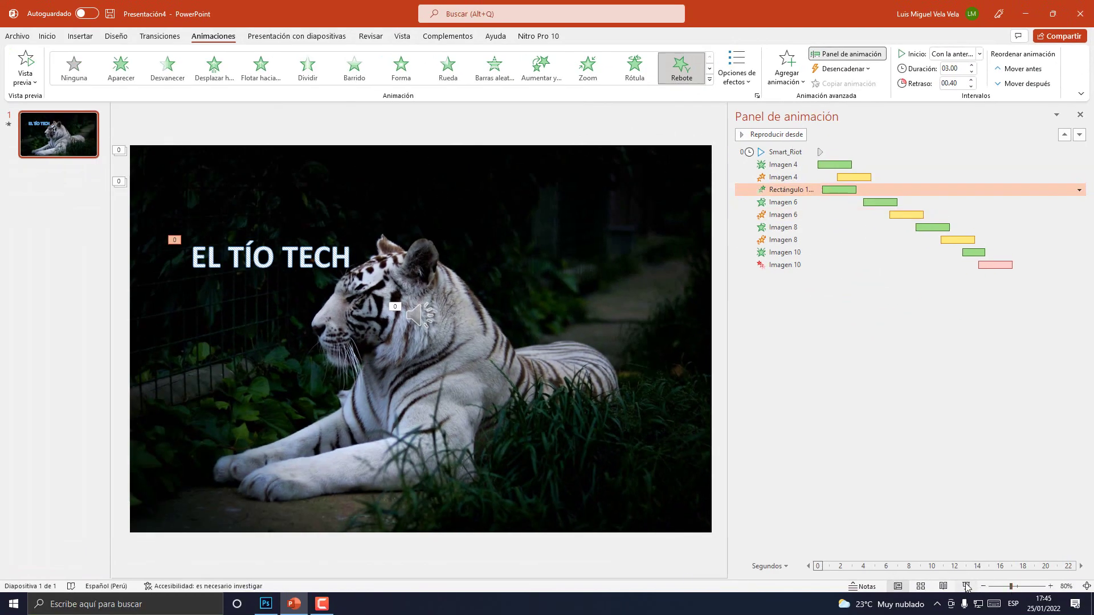
pyautogui.click(965, 586)
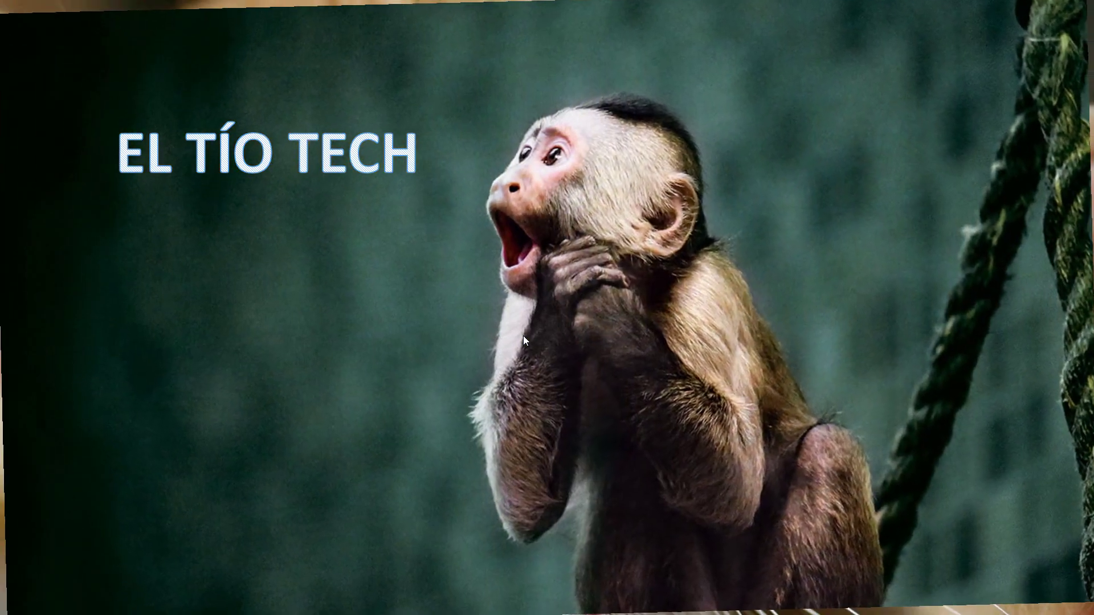
pyautogui.press('Escape')
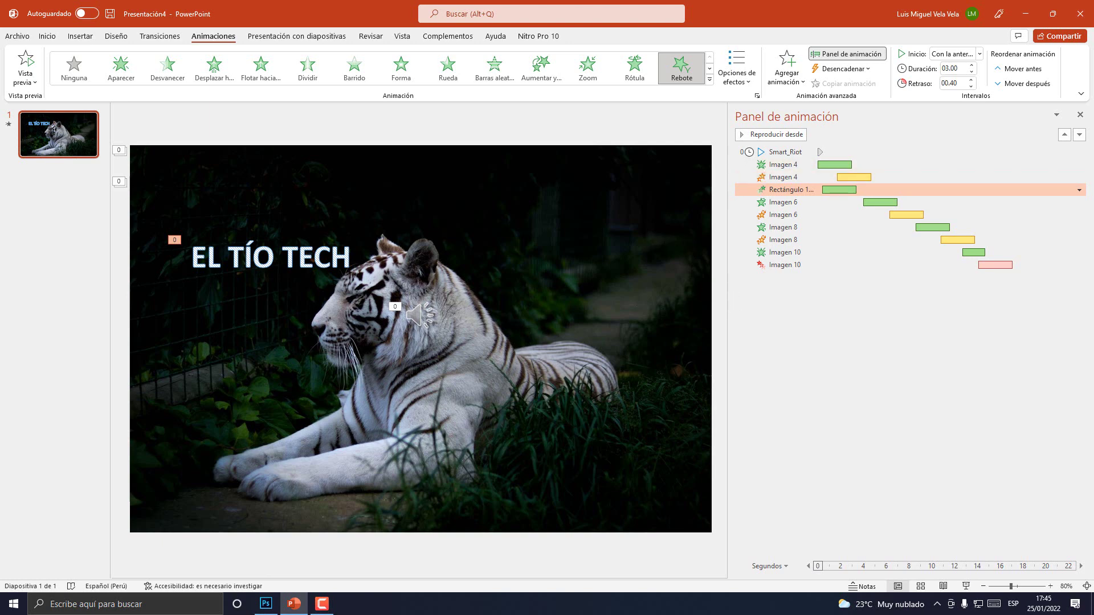
pyautogui.click(252, 258)
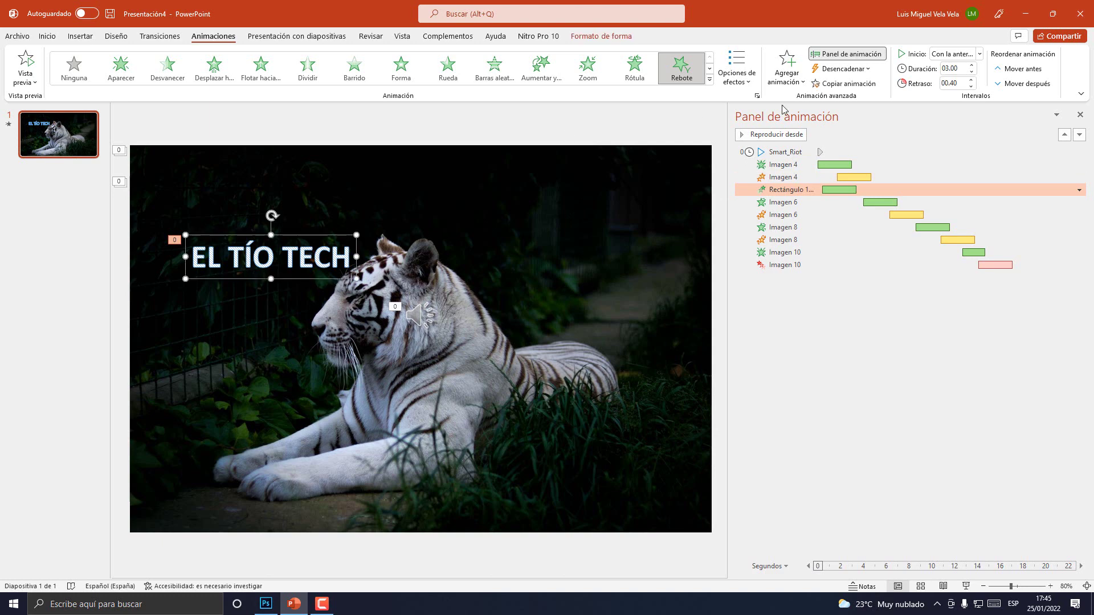
# Add a Dividir exit to the title, starting Con la anterior, placed right after its entrance.
pyautogui.click(800, 85)
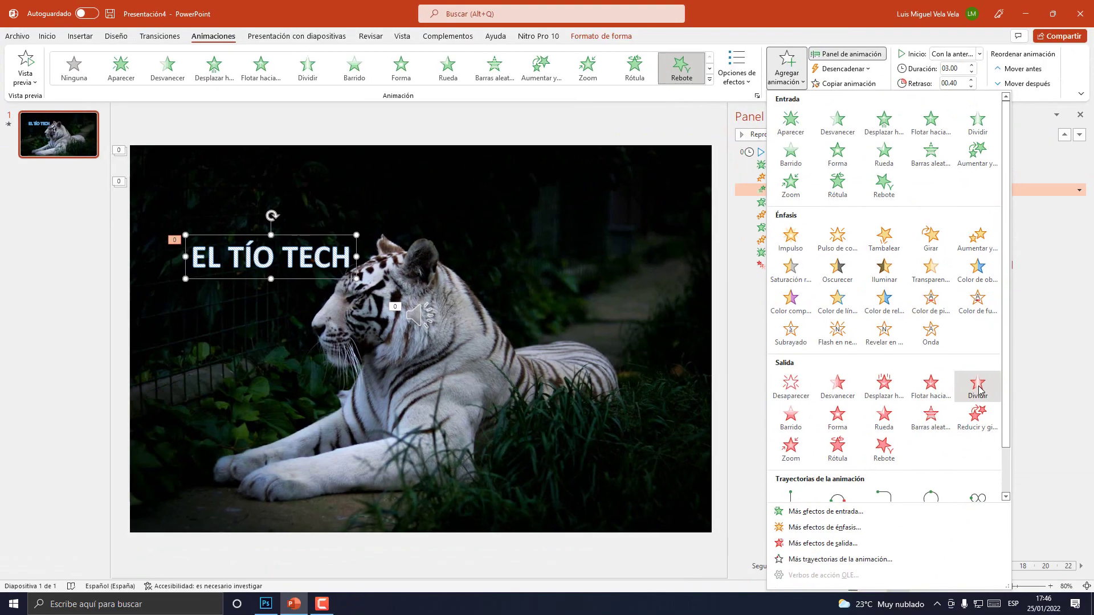
pyautogui.click(979, 385)
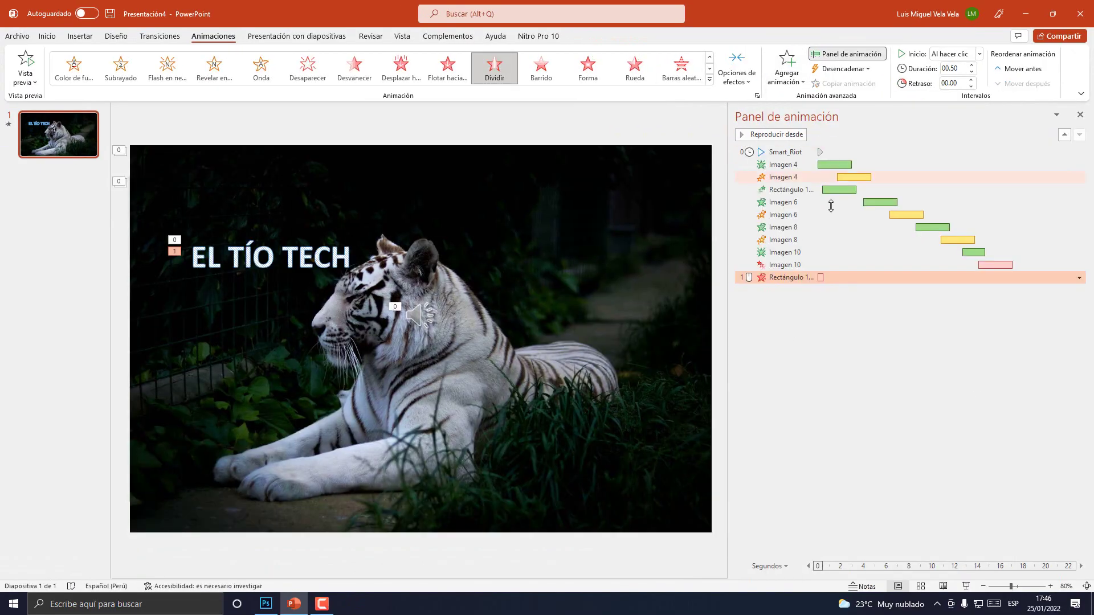
pyautogui.click(1078, 278)
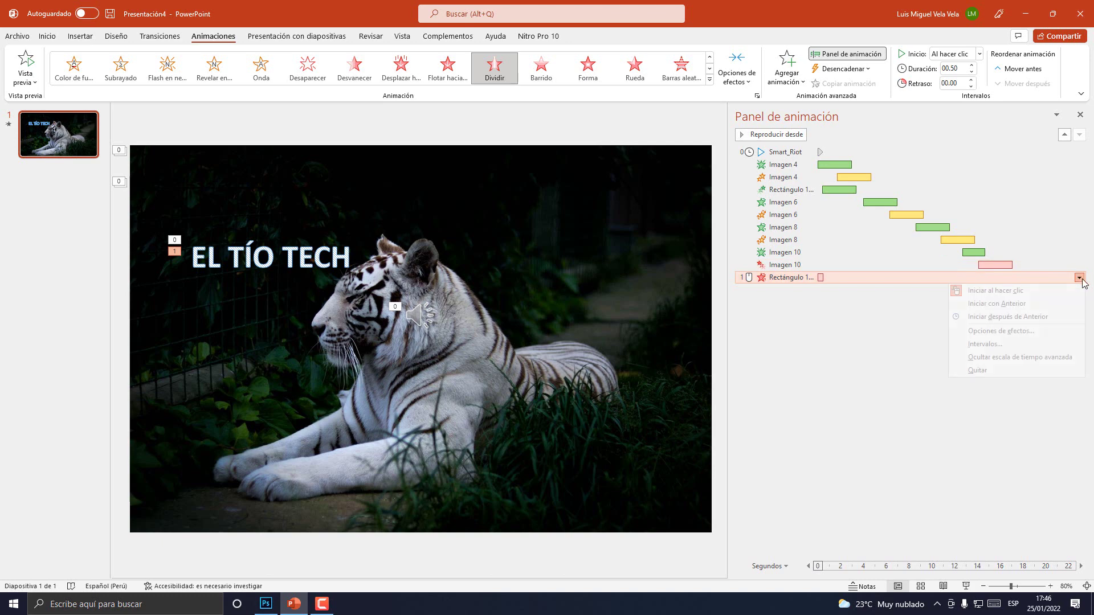
pyautogui.click(1006, 302)
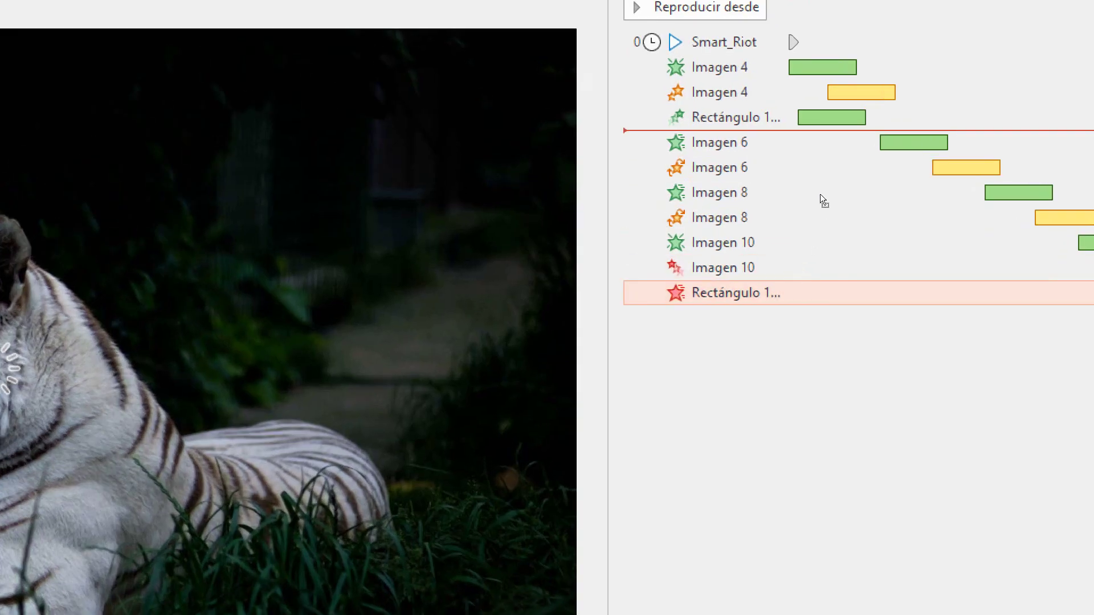
pyautogui.moveTo(847, 262)
pyautogui.mouseDown()
pyautogui.moveTo(834, 231)
pyautogui.moveTo(850, 203)
pyautogui.mouseUp()
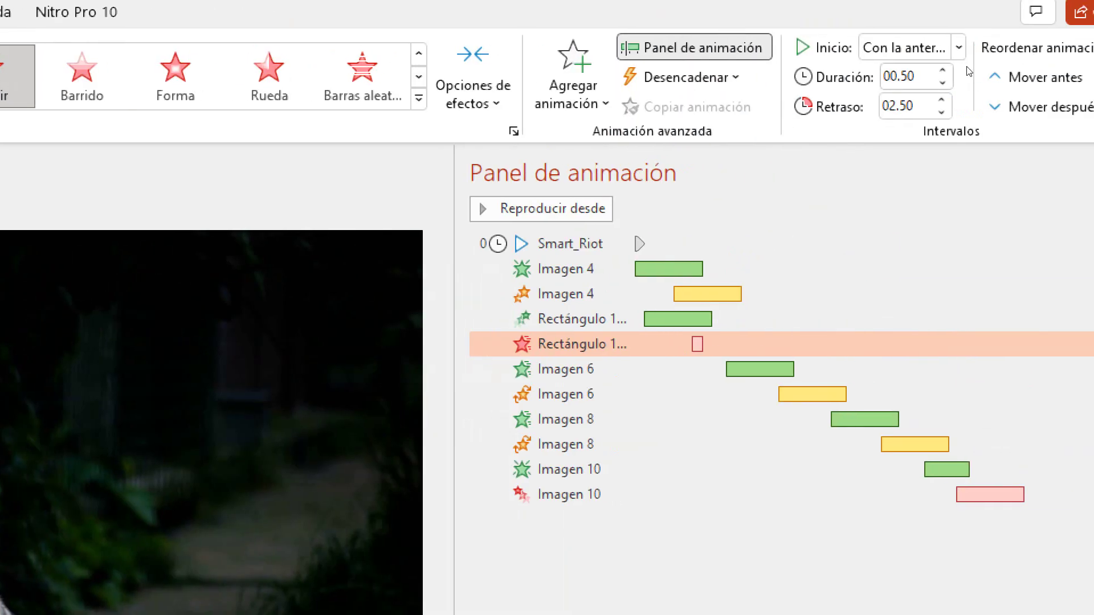
# Raise the exit's duration to 02.50 and check it against the title's entrance animation.
pyautogui.click(944, 69)
pyautogui.click(945, 69)
pyautogui.click(945, 69)
pyautogui.click(944, 69)
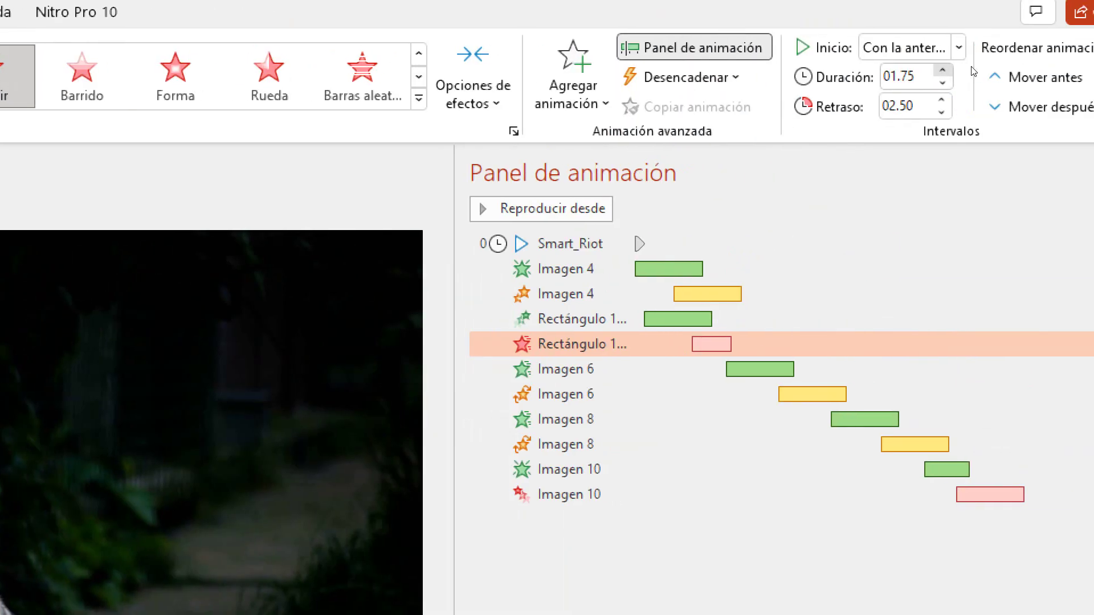
pyautogui.click(945, 69)
pyautogui.click(944, 69)
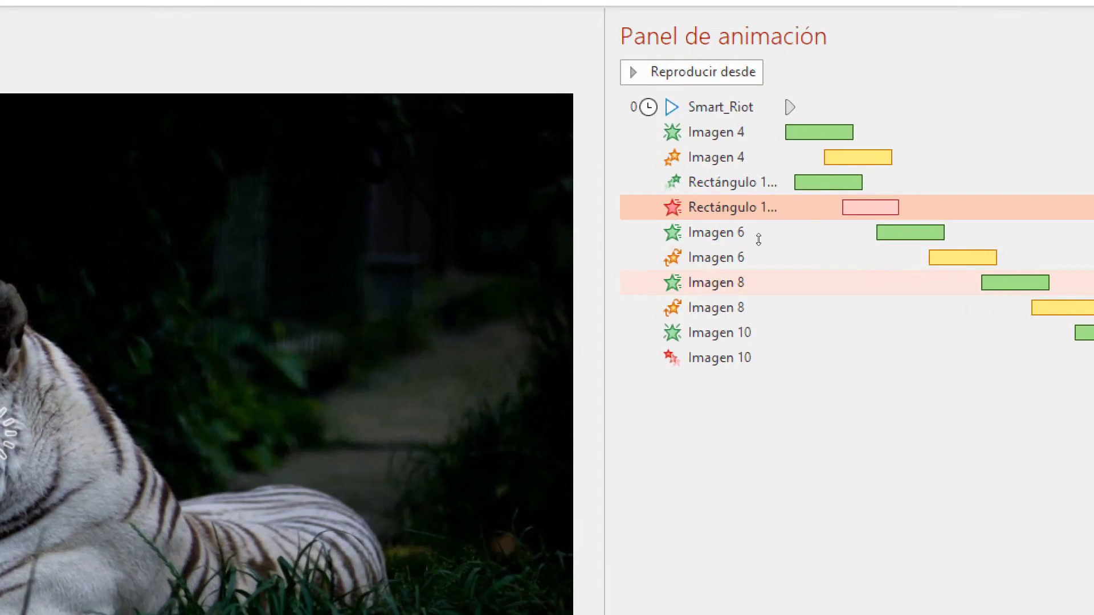
pyautogui.click(796, 189)
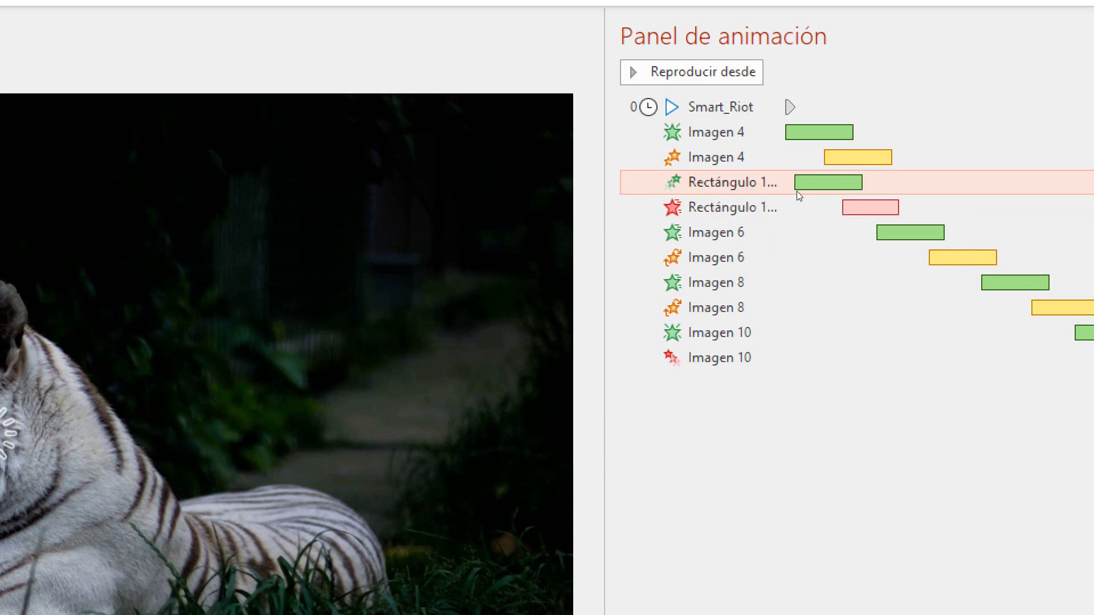
pyautogui.click(800, 202)
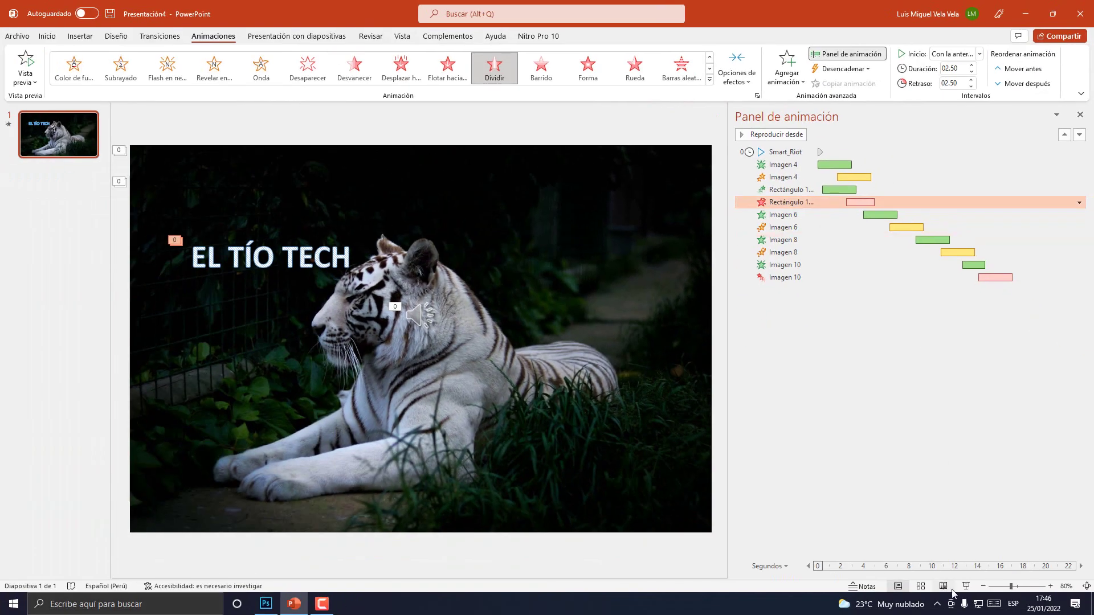
# Preview the slide show, then shorten the title's exit to 01.25 s starting at 3.2 s.
pyautogui.click(965, 587)
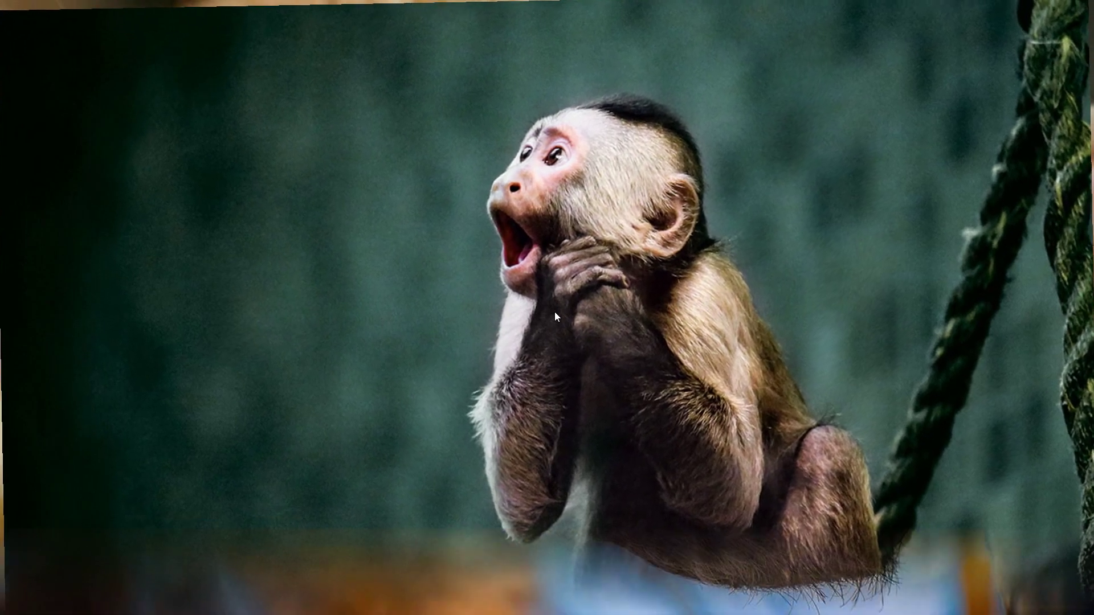
pyautogui.press('Escape')
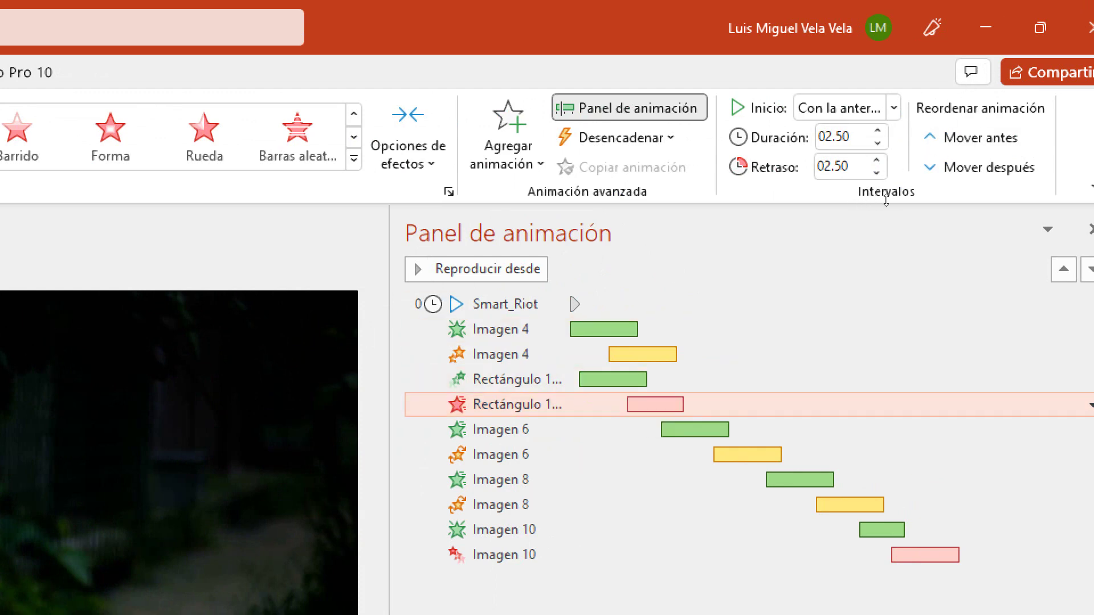
pyautogui.moveTo(654, 405)
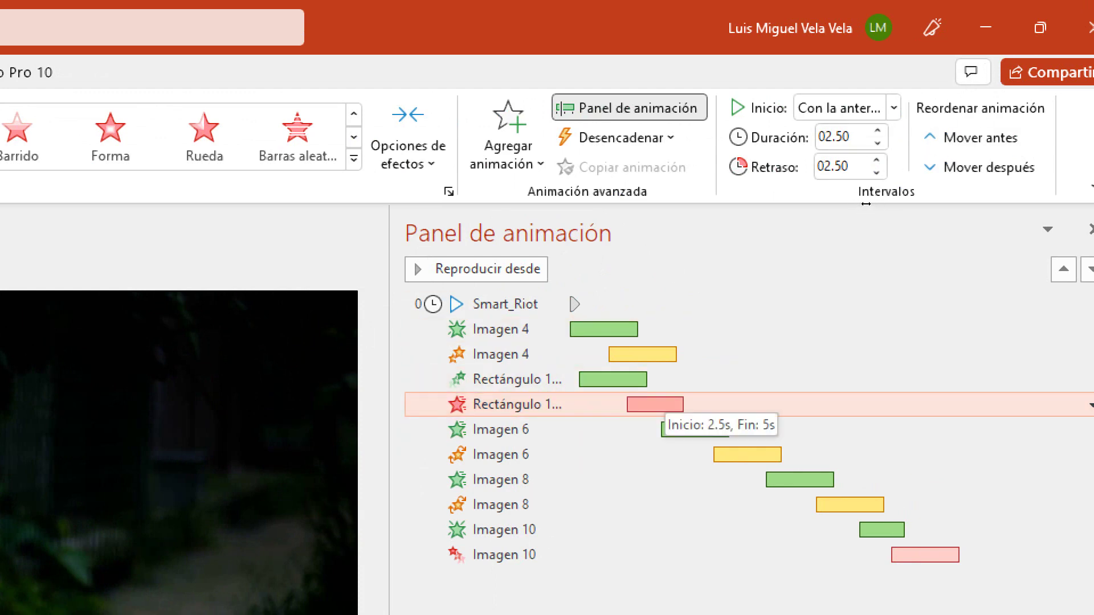
pyautogui.press('Down')
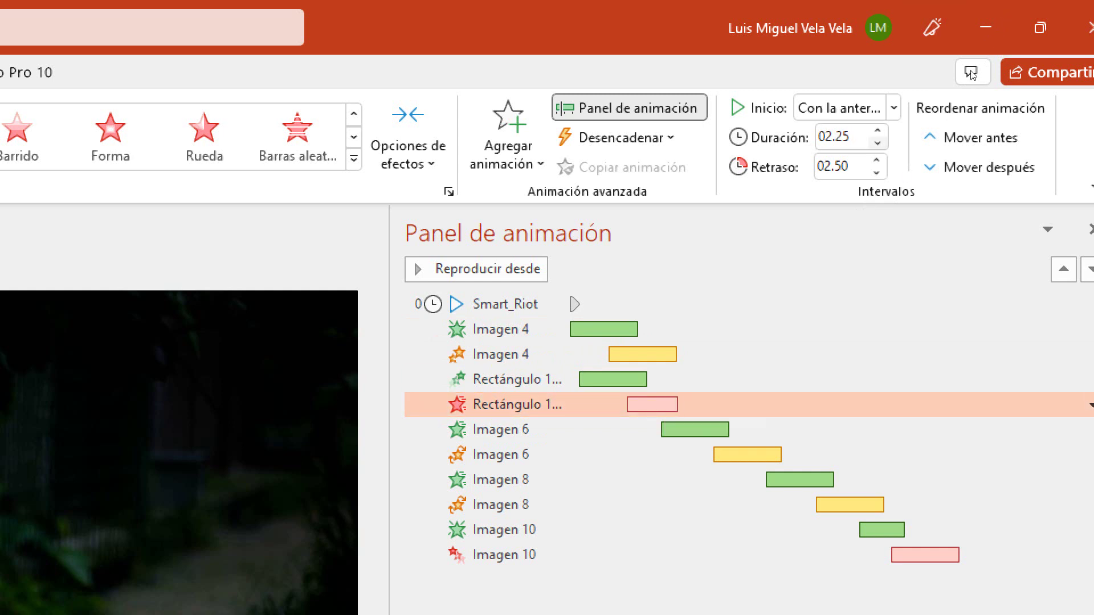
pyautogui.press('Down')
pyautogui.press('Down')
pyautogui.press('Down')
pyautogui.press('Down')
pyautogui.moveTo(847, 210); pyautogui.dragTo(863, 207)
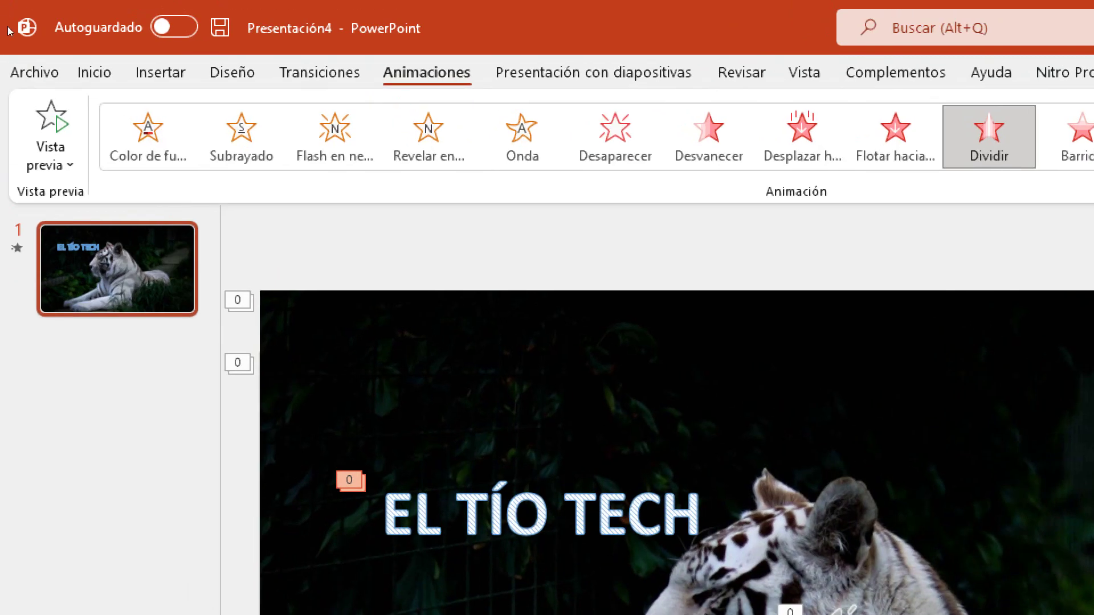
# Open Guardar como and browse to the Escritorio folder as the save location.
pyautogui.click(17, 36)
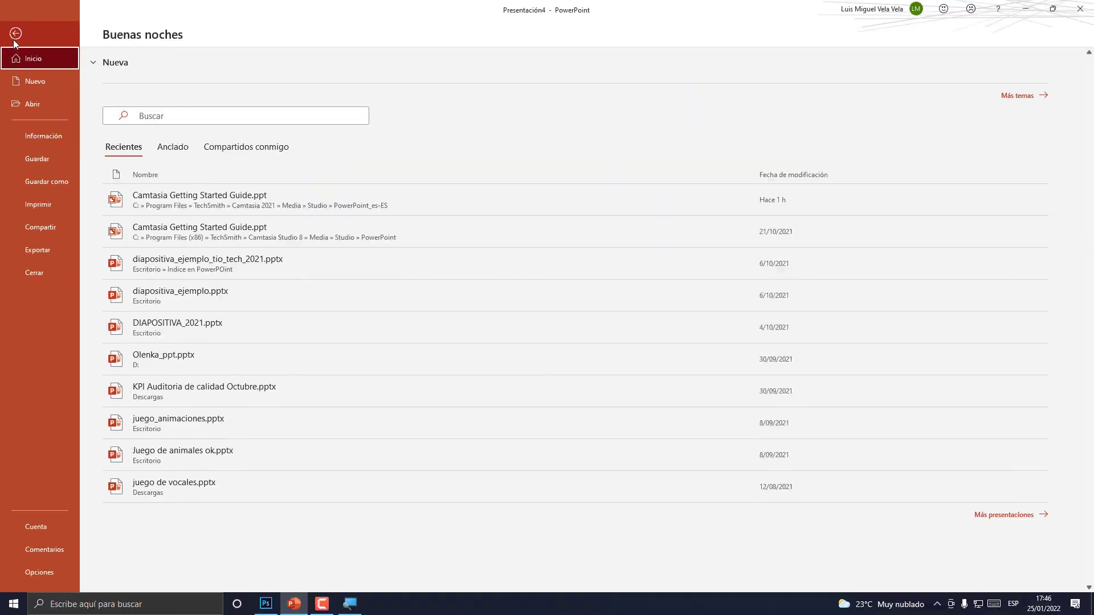
pyautogui.click(16, 36)
pyautogui.click(16, 36)
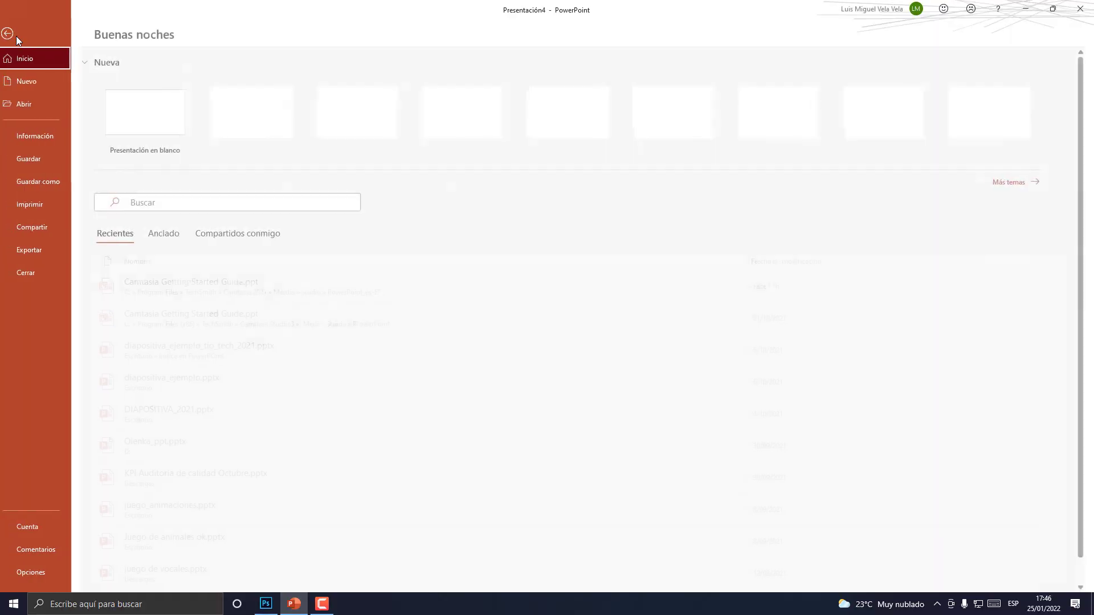
pyautogui.click(44, 179)
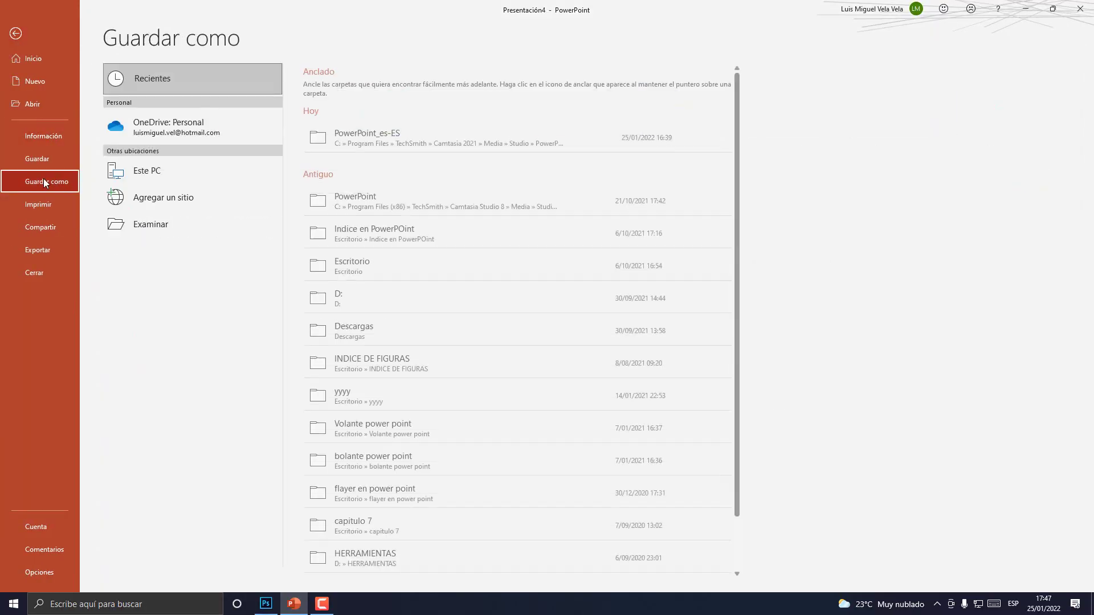
pyautogui.click(137, 224)
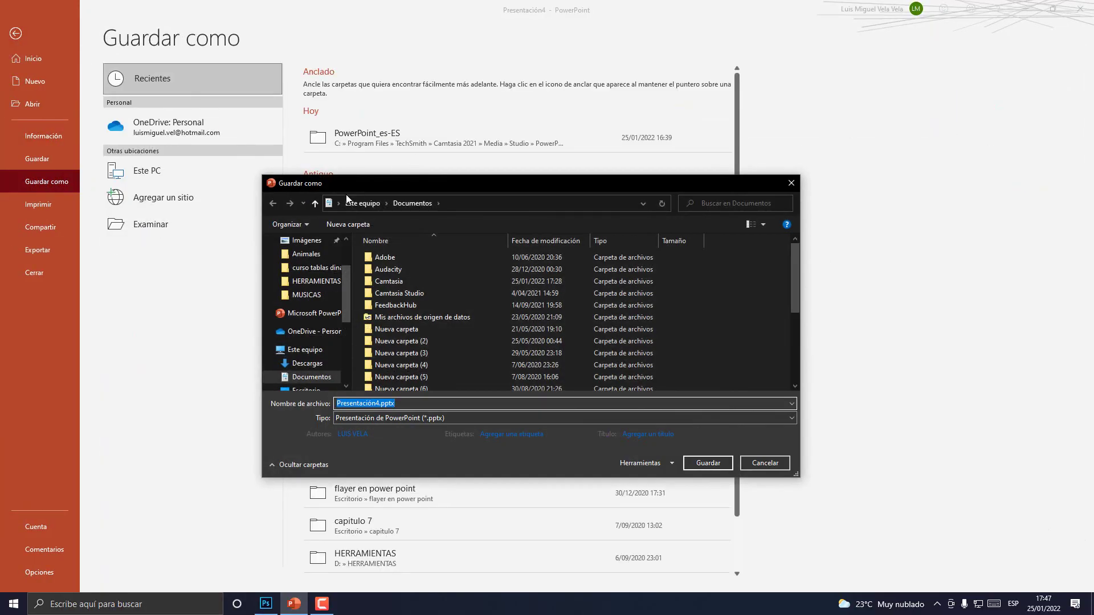
pyautogui.click(338, 204)
pyautogui.click(353, 219)
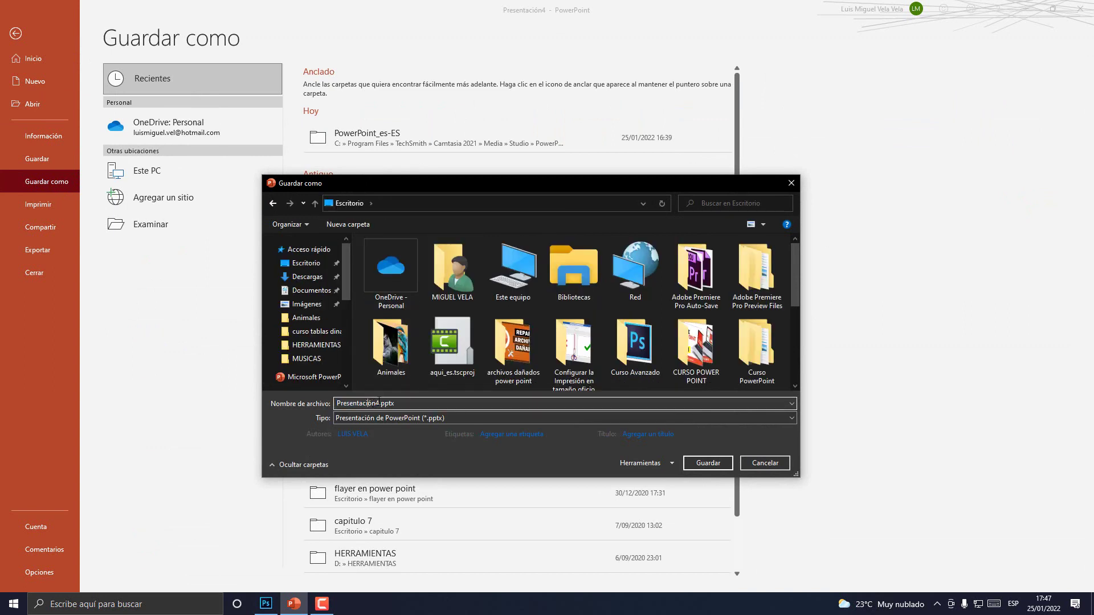
# Save as Vídeo MPEG-4 (*.mp4) named MI_PRIMER_VIDEO_EN_POWERPOINT.
pyautogui.write('MI_PRIMER')
pyautogui.write('_VIDEO_E')
pyautogui.write('N_POWE')
pyautogui.write('RPOINT')
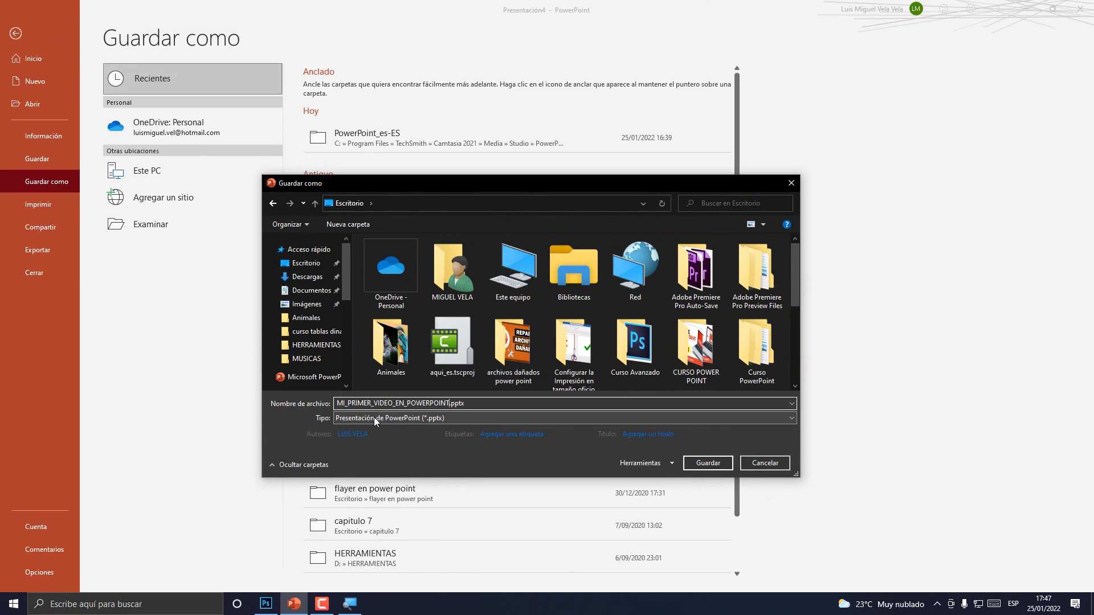
pyautogui.click(374, 417)
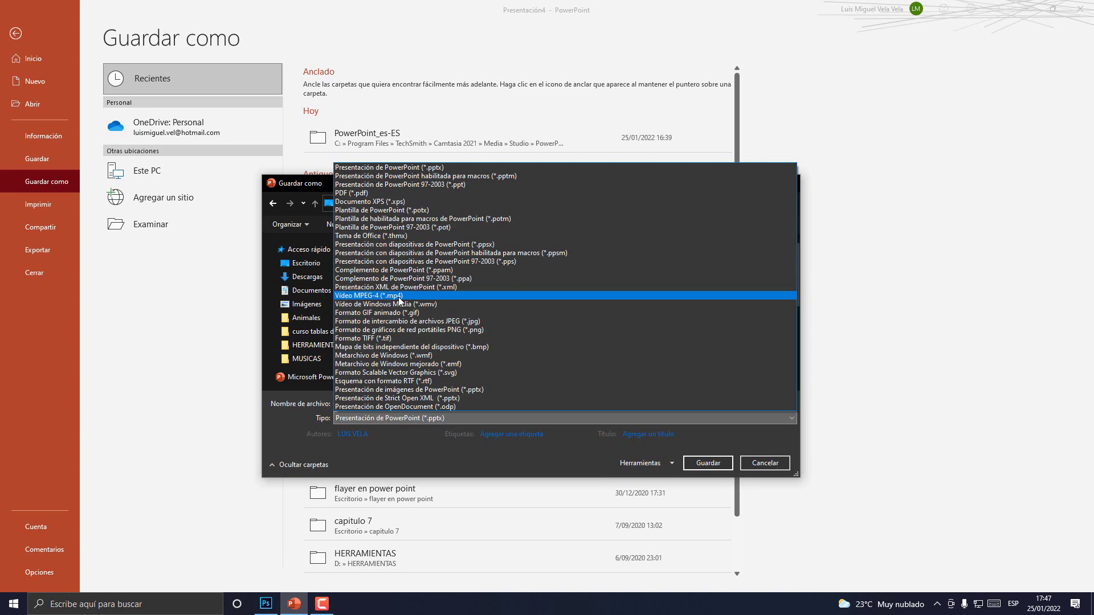
pyautogui.click(399, 295)
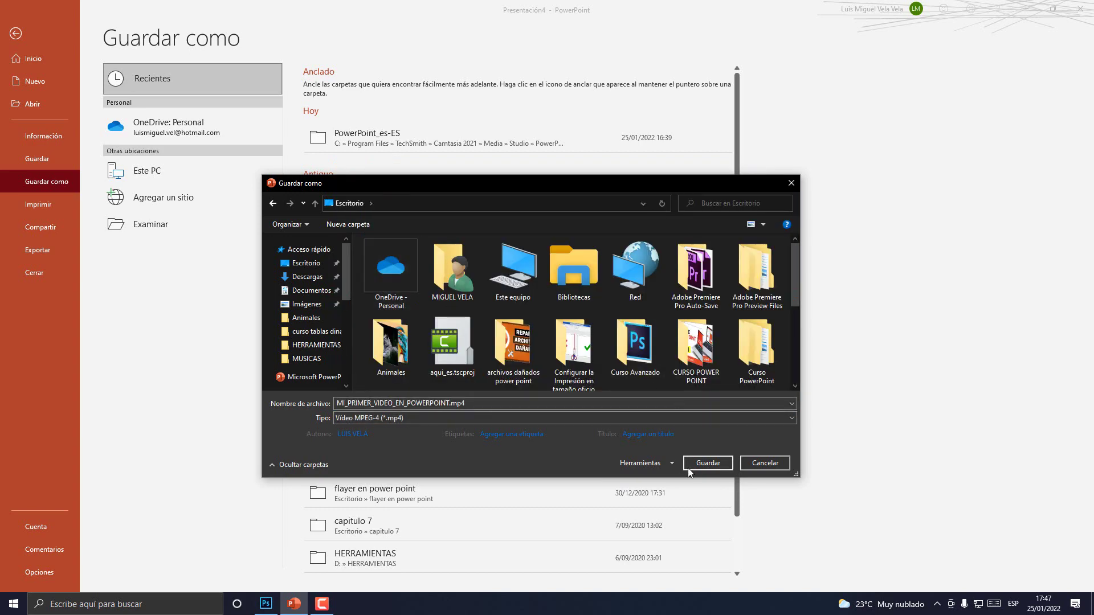
pyautogui.click(701, 467)
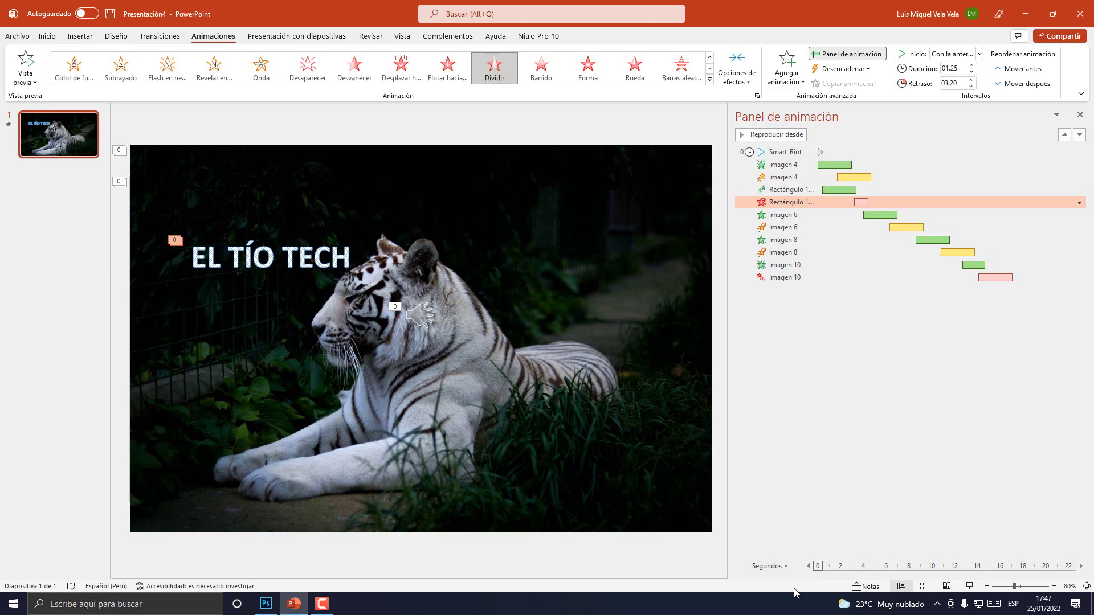
# On the desktop, play MI_PRIMER_VIDEO_EN_POWERPOINT.mp4 in a windowed Películas y TV player.
pyautogui.press('super+d')
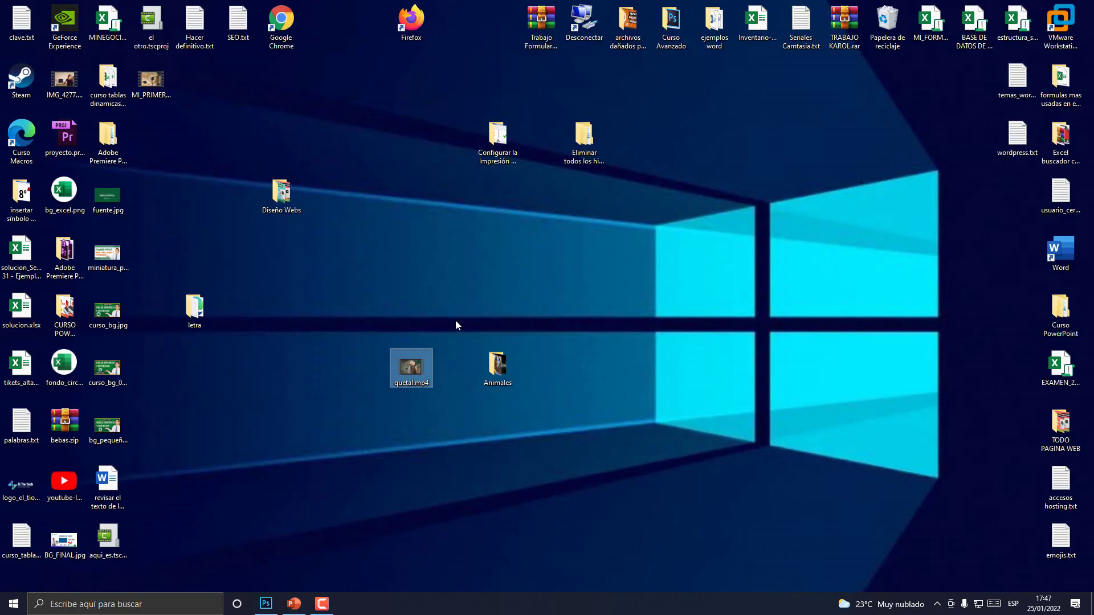
pyautogui.moveTo(139, 66); pyautogui.dragTo(398, 238)
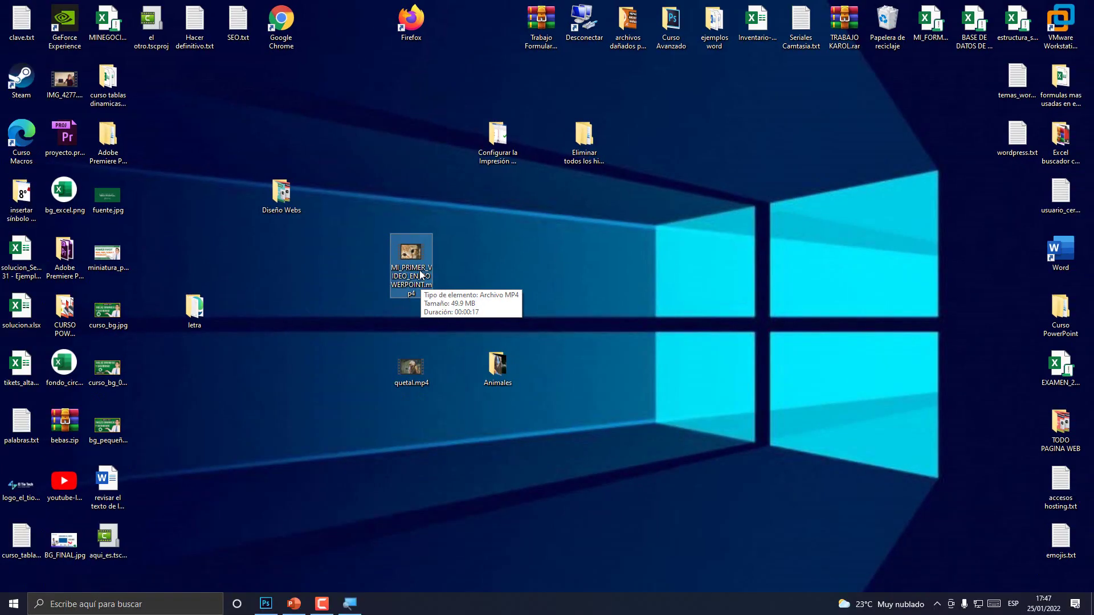
pyautogui.doubleClick(387, 268)
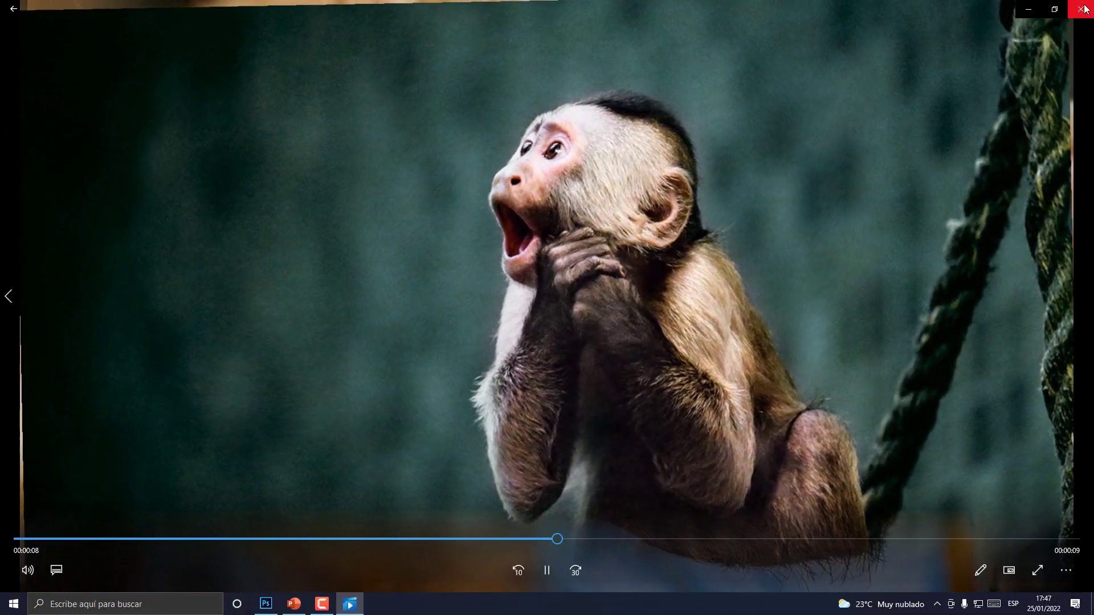
pyautogui.click(1054, 10)
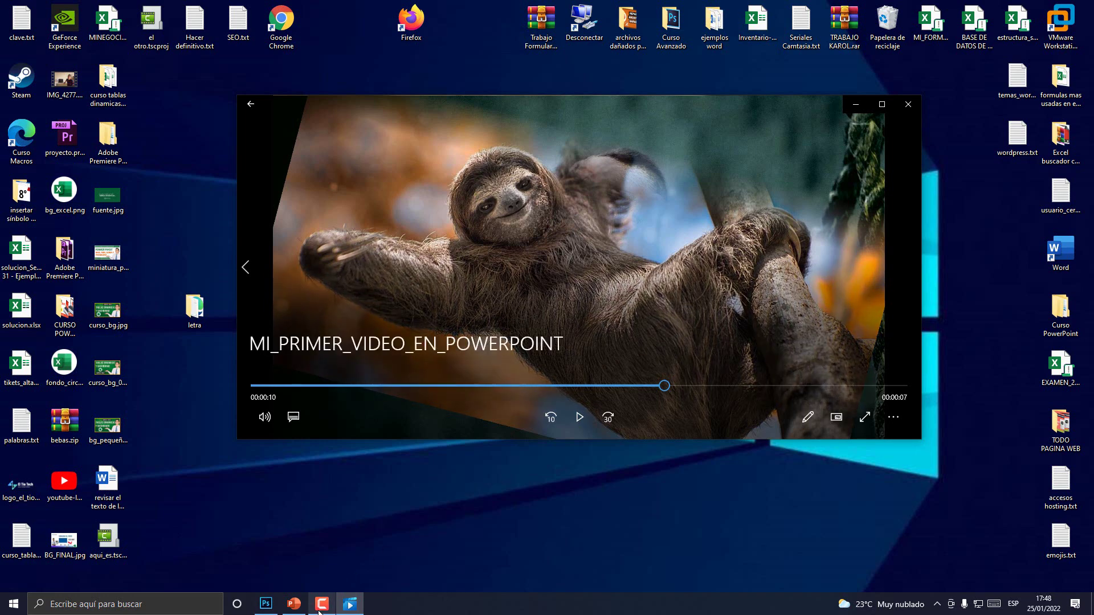
pyautogui.doubleClick(360, 275)
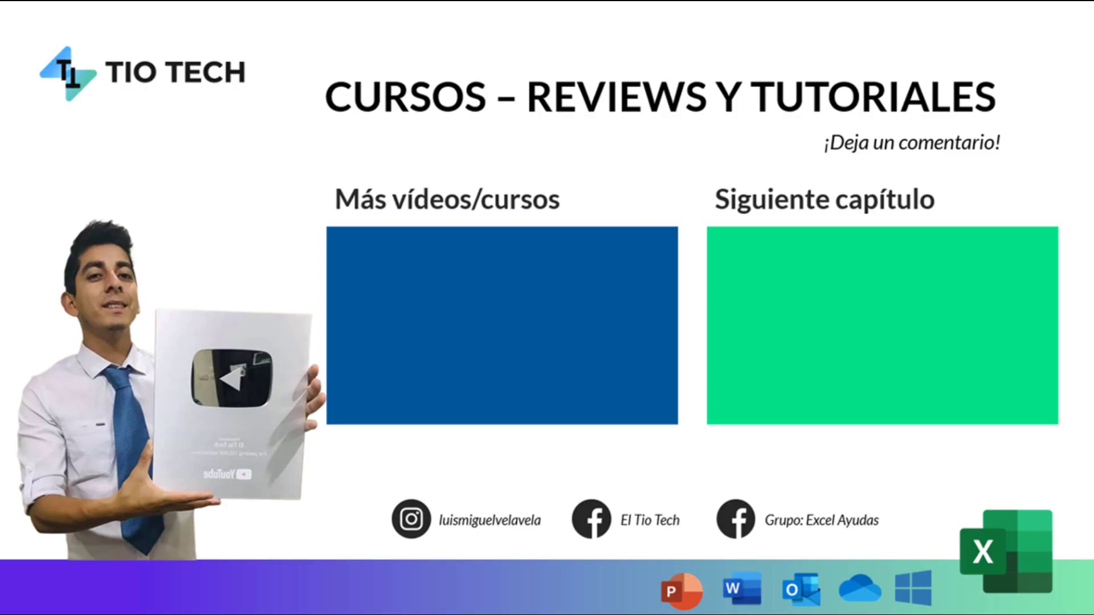